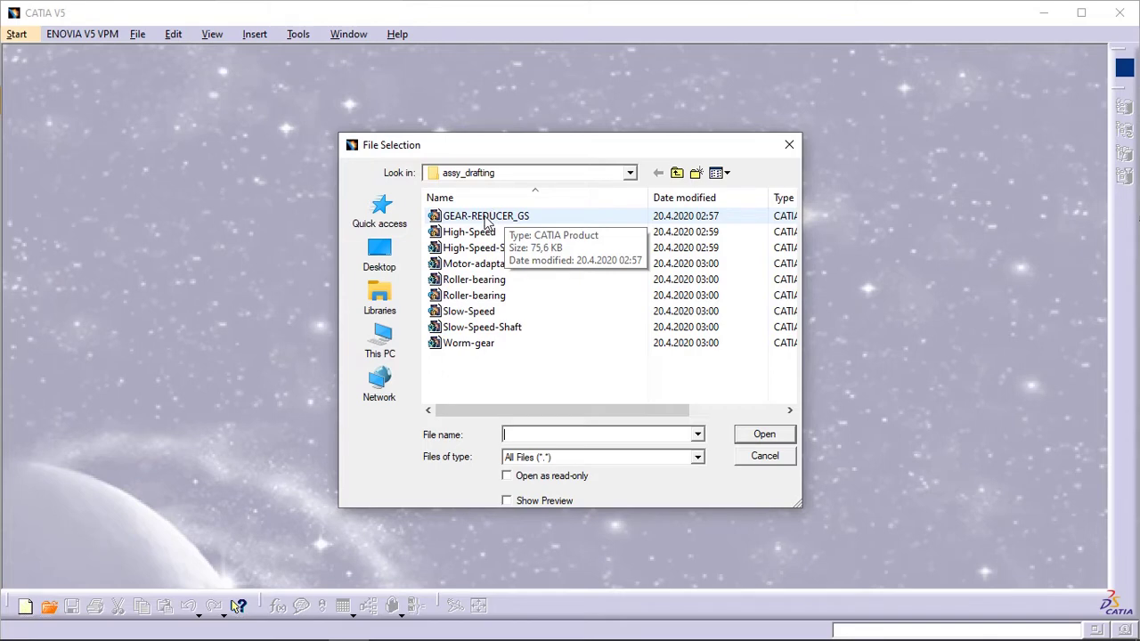
Open the GEAR-REDUCER_GS assembly, then rotate and pan it into a tilted view.
left_click(487, 221)
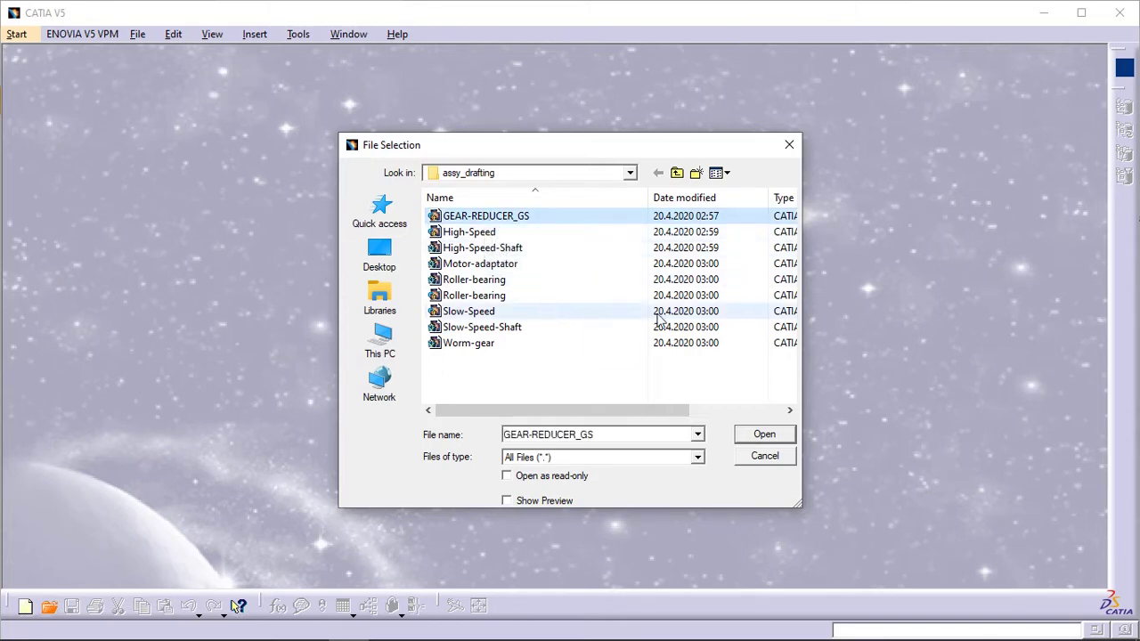
left_click(774, 438)
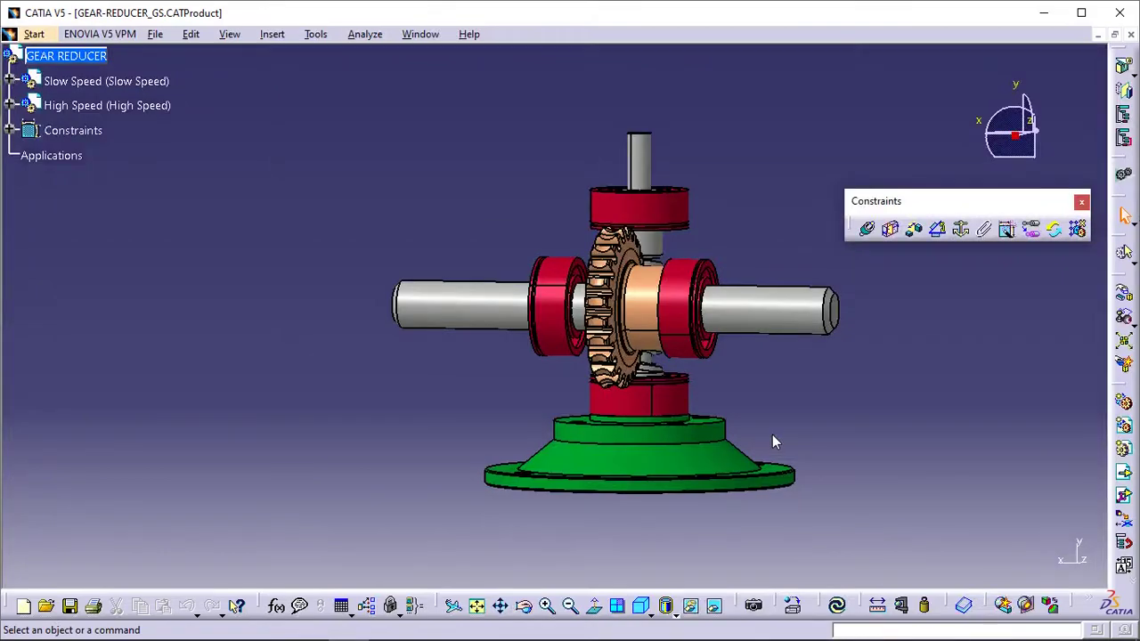
middle_click_drag(370, 386, 534, 298)
middle_click_drag(303, 364, 351, 317)
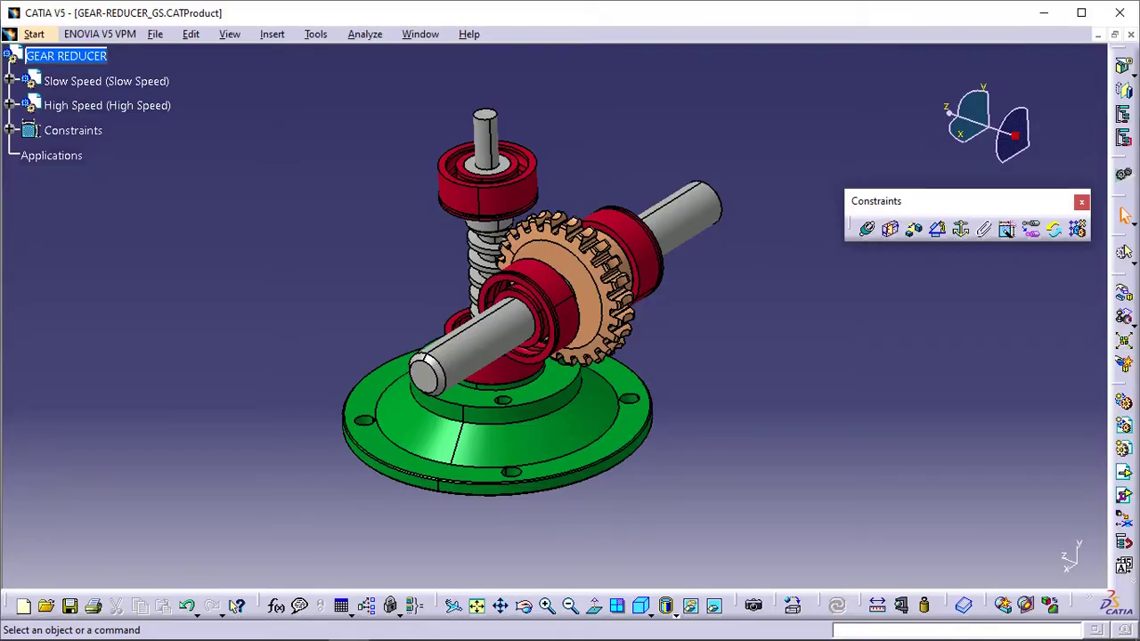
left_click(155, 37)
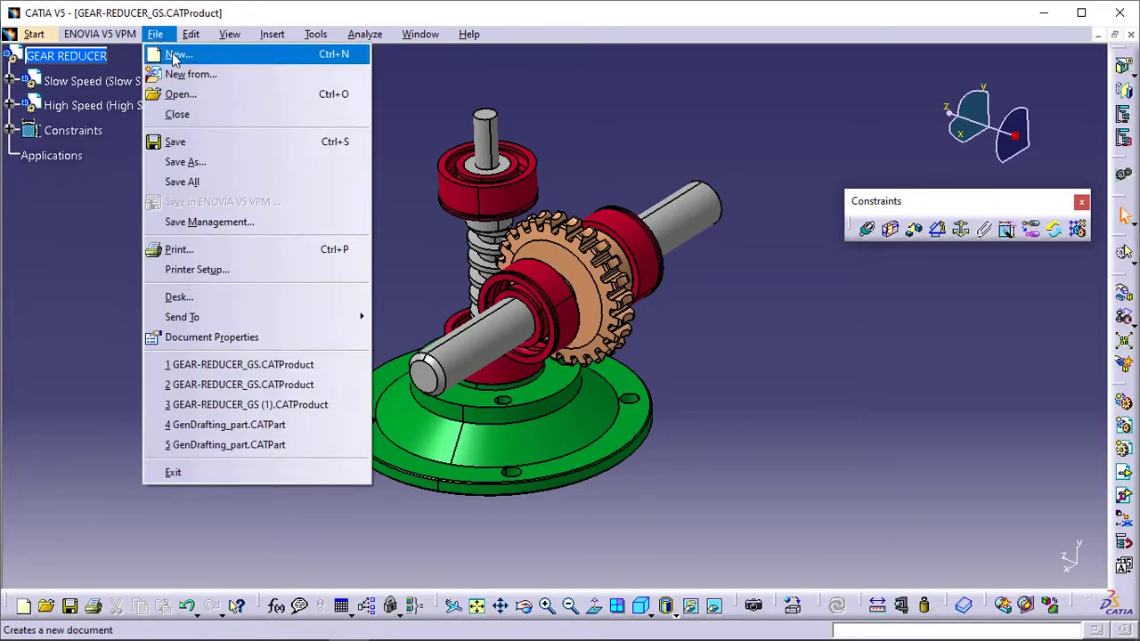
Create a new Drawing document with the ISO standard, A0 ISO format and landscape orientation.
left_click(175, 55)
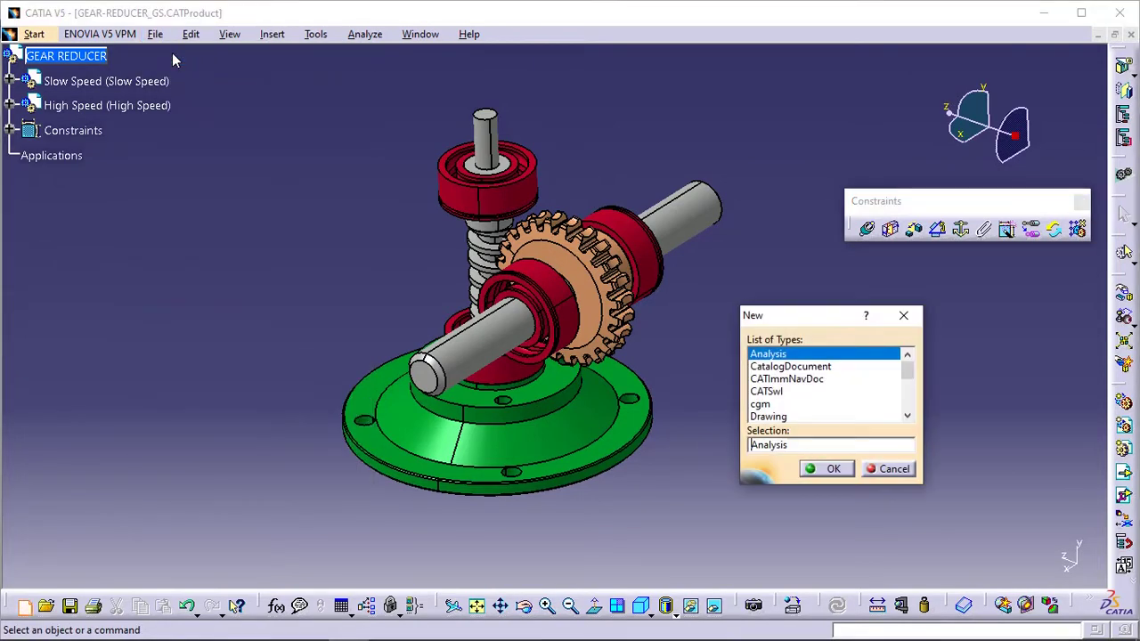
left_click(910, 403)
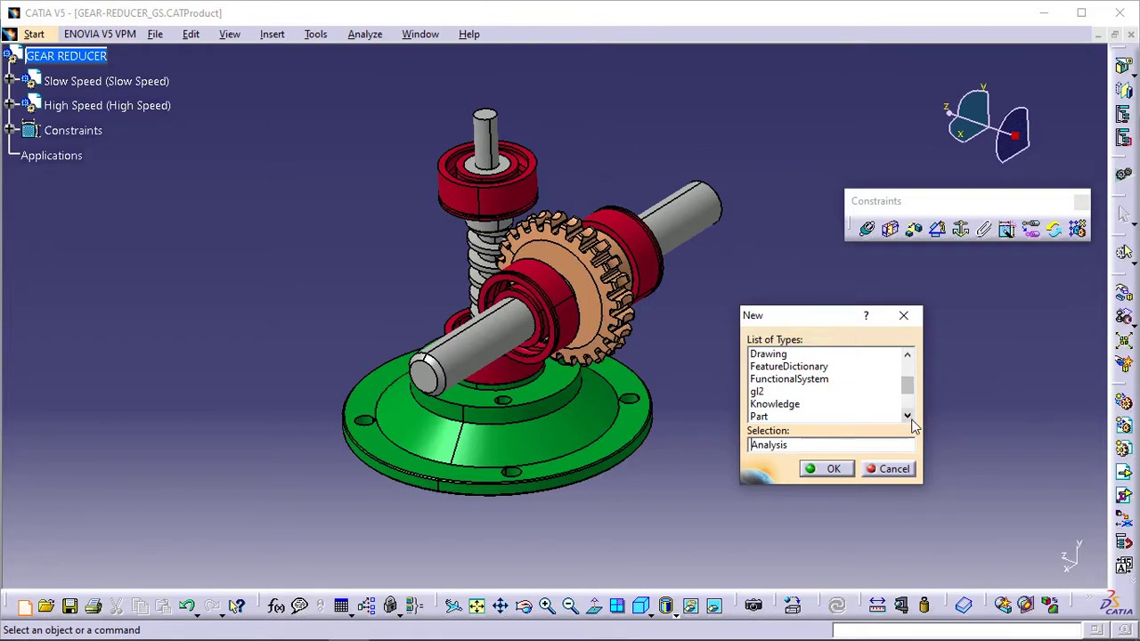
left_click(907, 416)
scroll(890, 376, "up", 2)
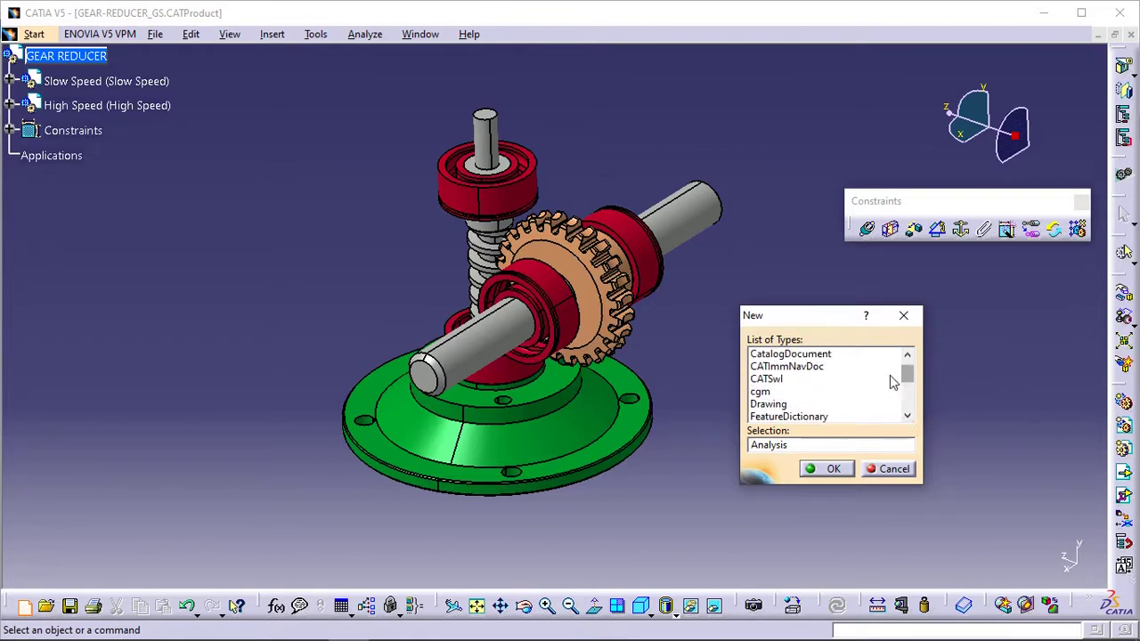
left_click(809, 402)
left_click(833, 469)
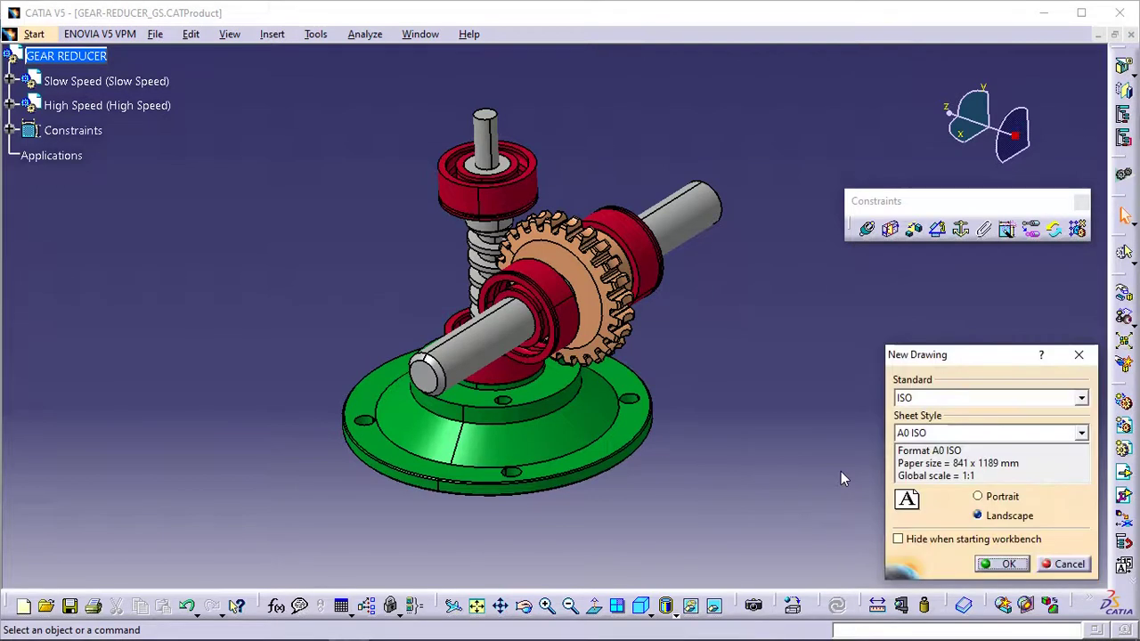
left_click(1008, 565)
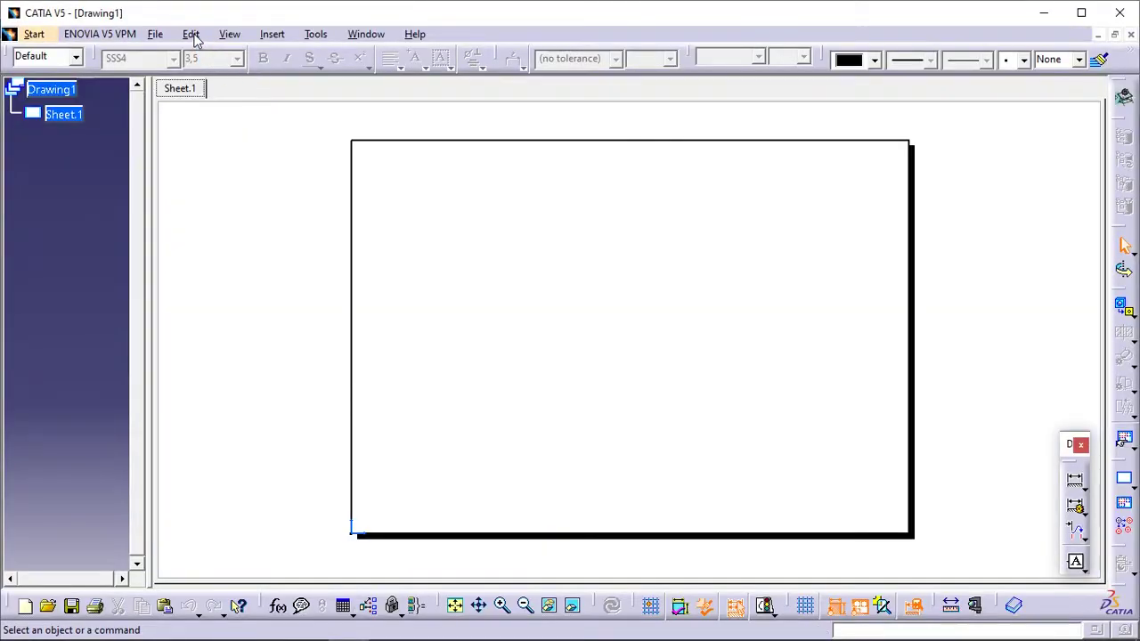
Switch Sheet.1 to its background and bring up the Frame and Title Block manager.
left_click(191, 35)
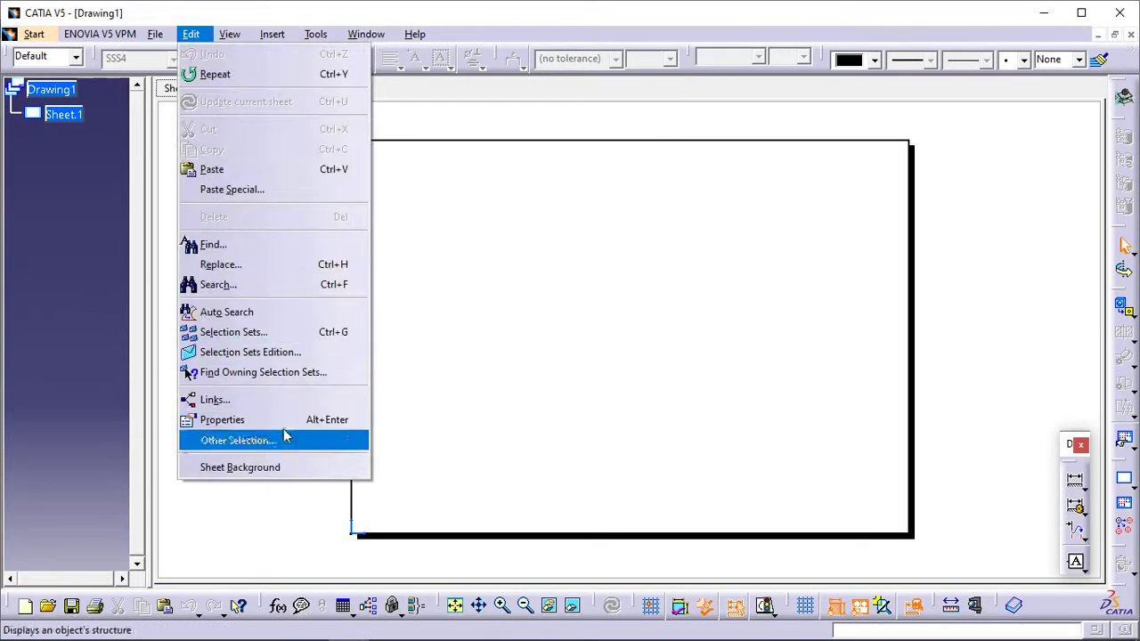
left_click(283, 469)
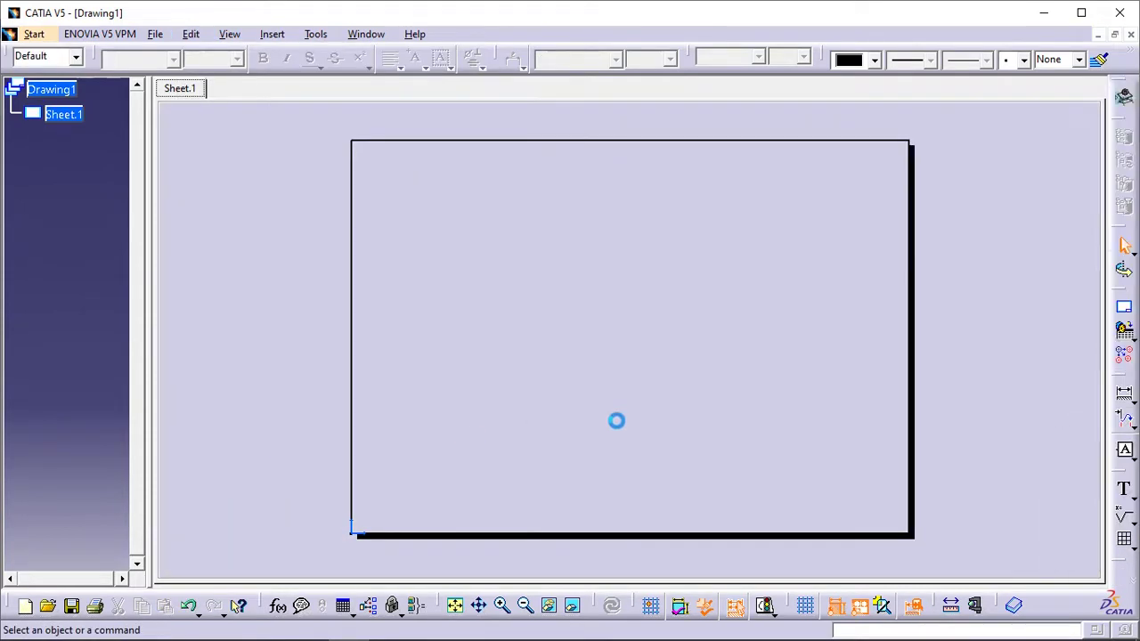
left_click(1126, 314)
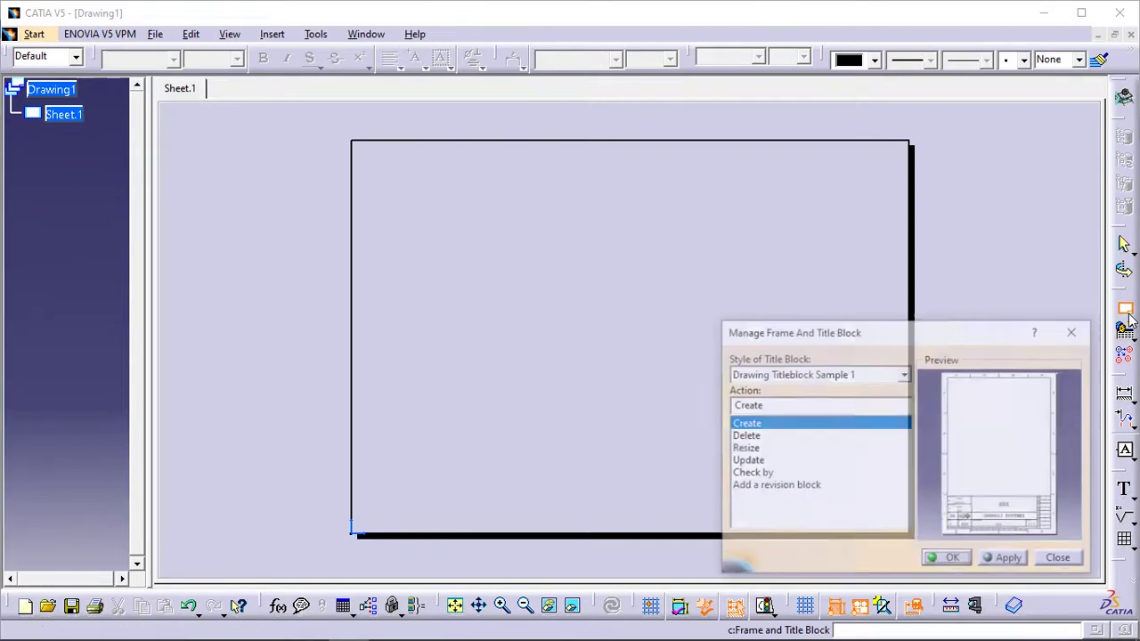
left_click_drag(975, 339, 773, 243)
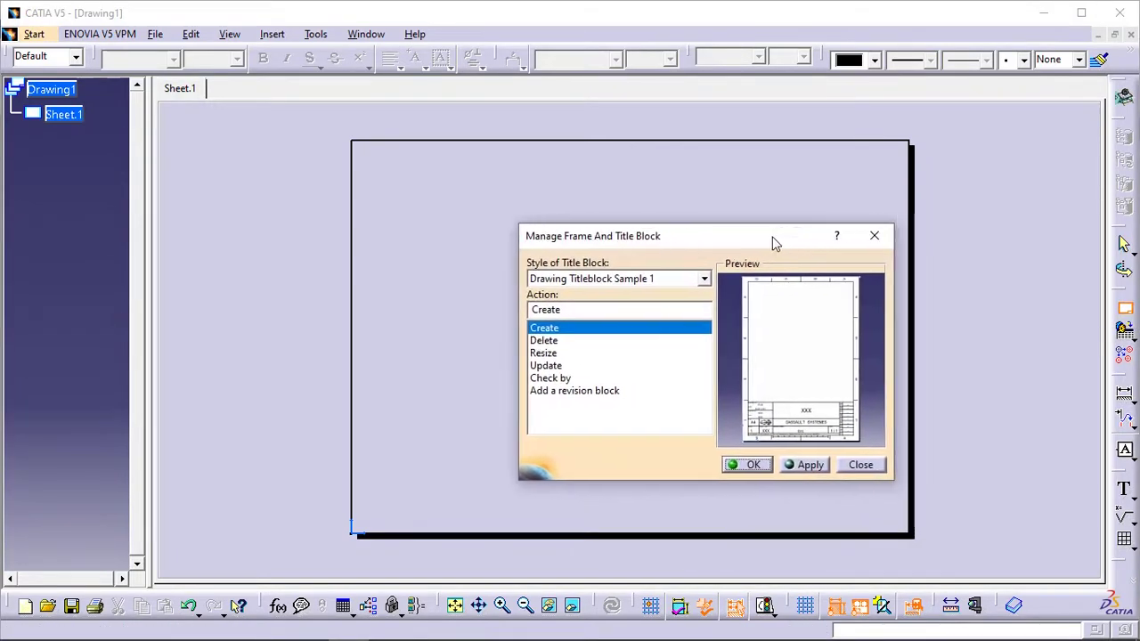
Create the frame and Drawing Titleblock Sample 1 title block using the Create action.
left_click(614, 277)
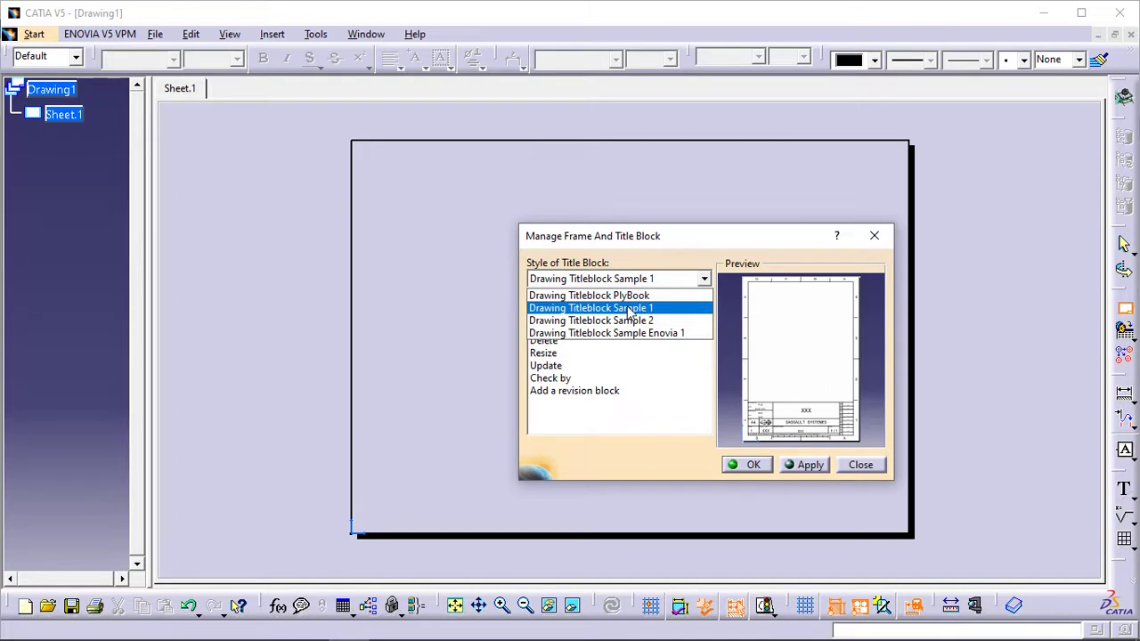
left_click(628, 308)
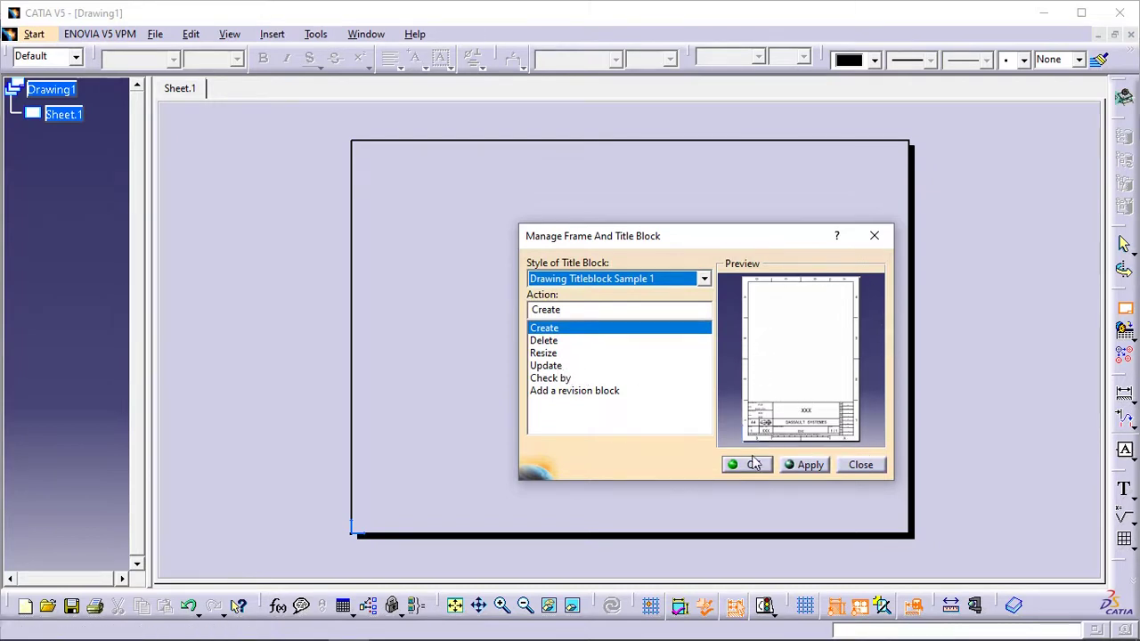
left_click(545, 341)
left_click(551, 354)
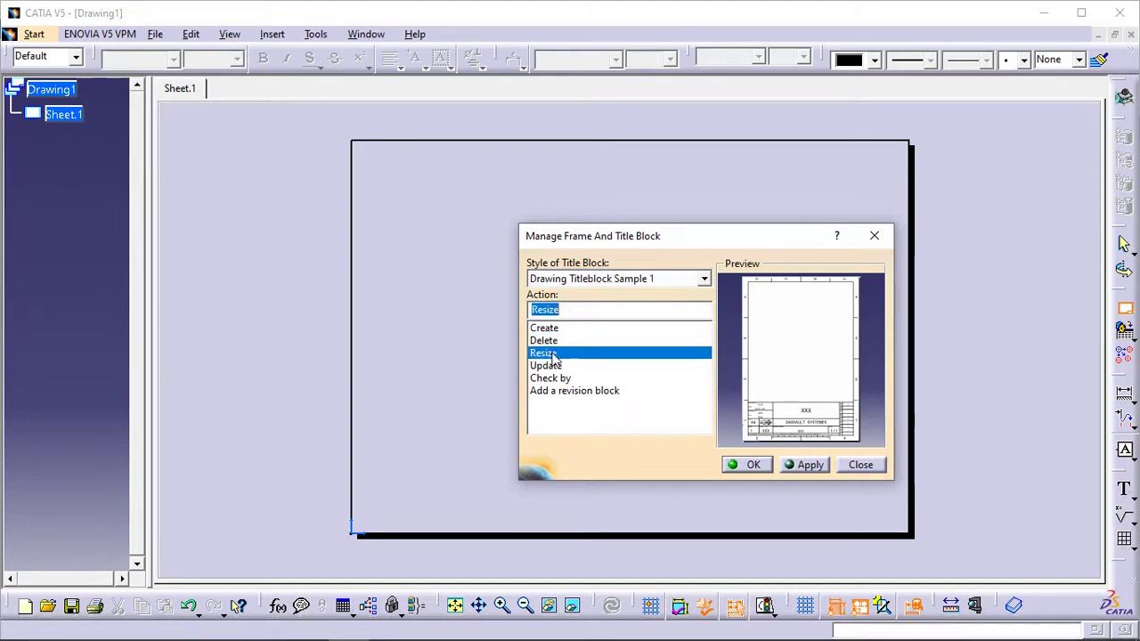
left_click(556, 329)
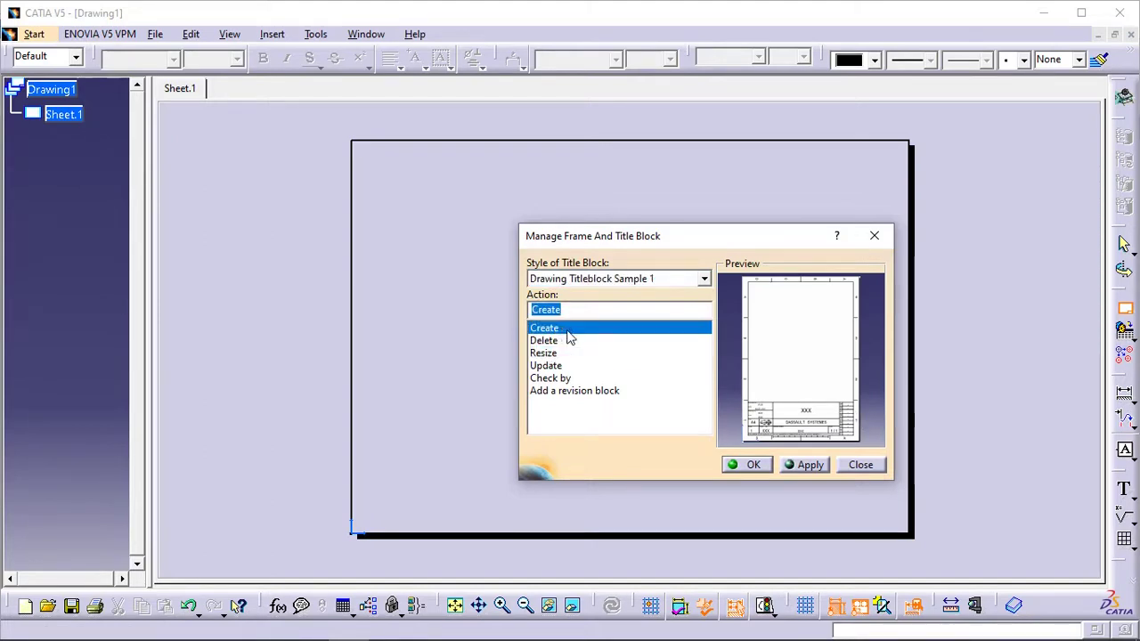
left_click(736, 470)
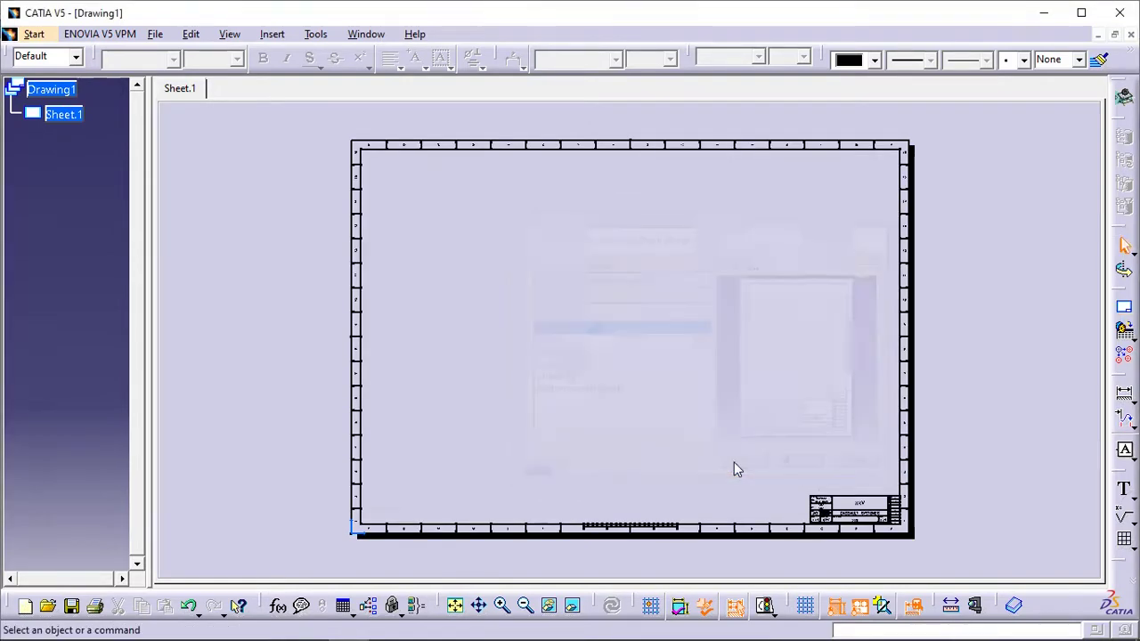
mouse_move(756, 476)
middle_mouse_down()
mouse_move(675, 386)
mouse_move(608, 249)
mouse_move(653, 300)
mouse_move(642, 287)
mouse_move(656, 437)
mouse_move(534, 308)
mouse_move(656, 451)
middle_mouse_up()
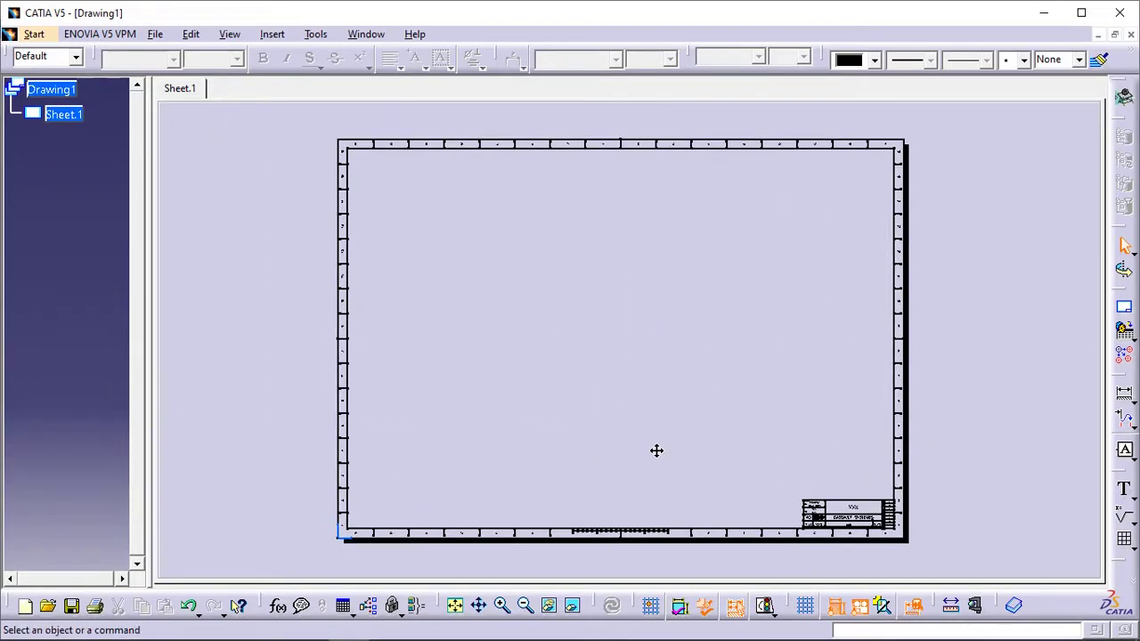
left_click(192, 36)
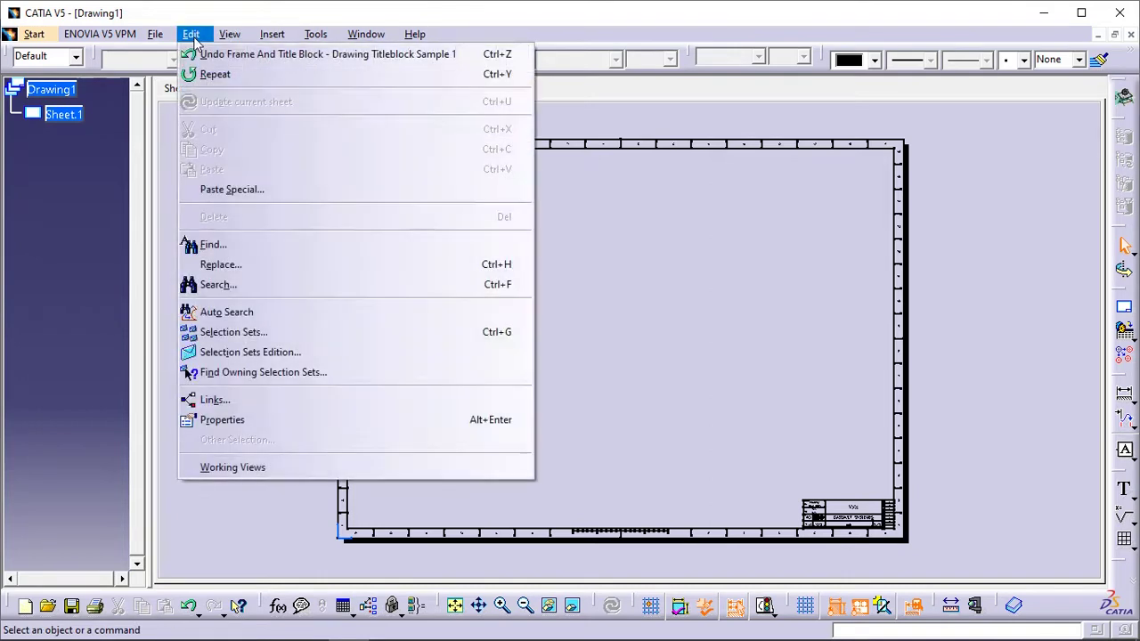
Return to working views and tile Drawing1 and the assembly window horizontally.
left_click(263, 470)
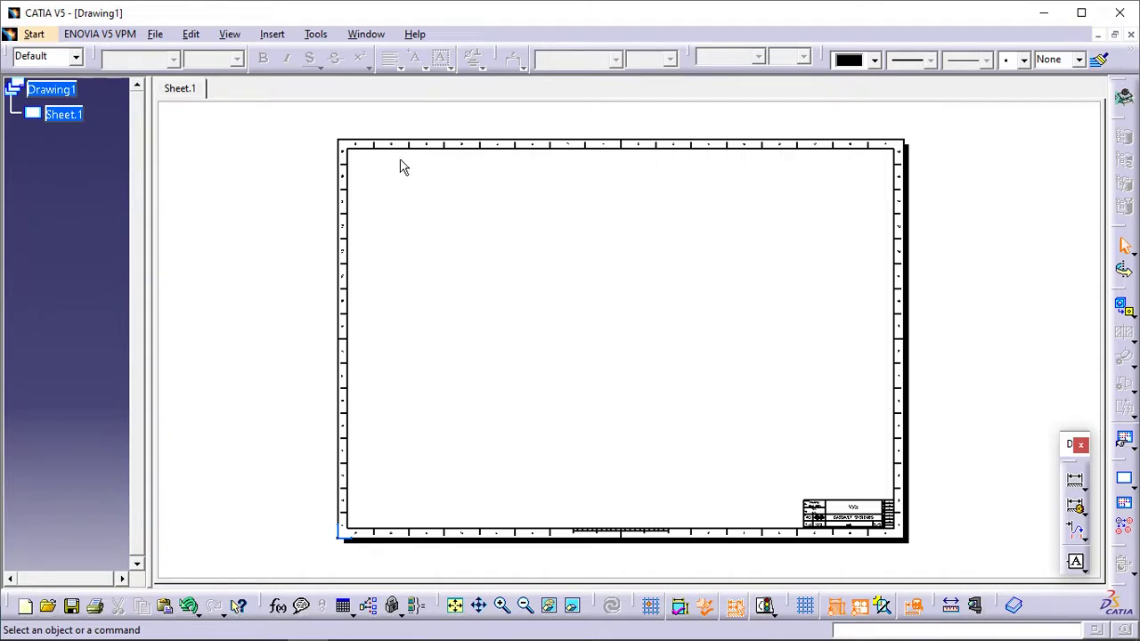
left_click(373, 37)
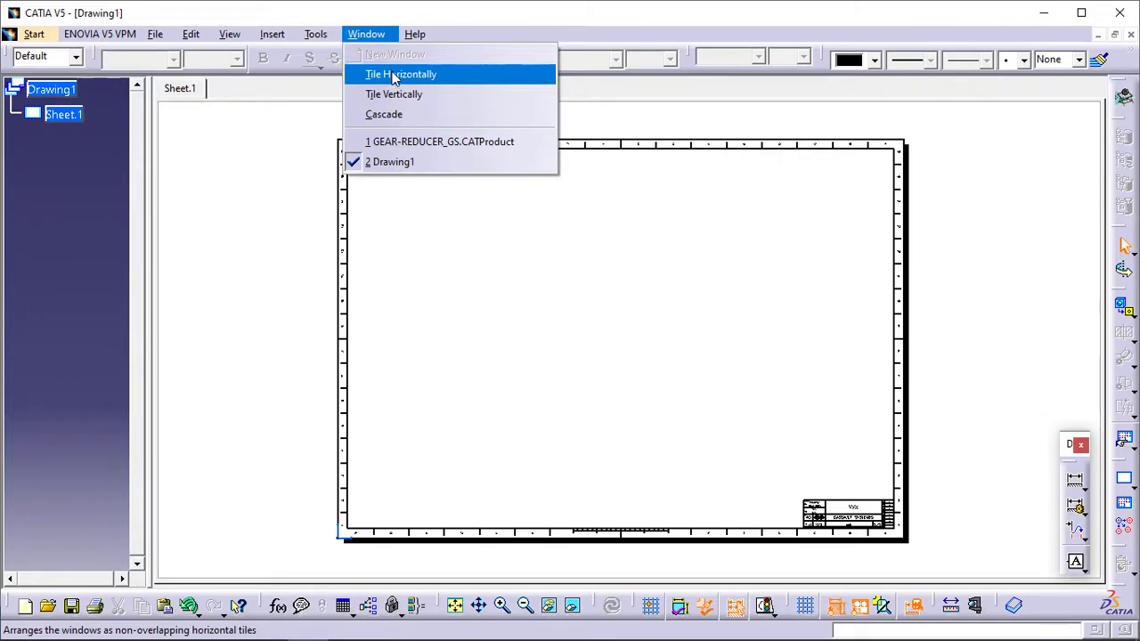
left_click(393, 78)
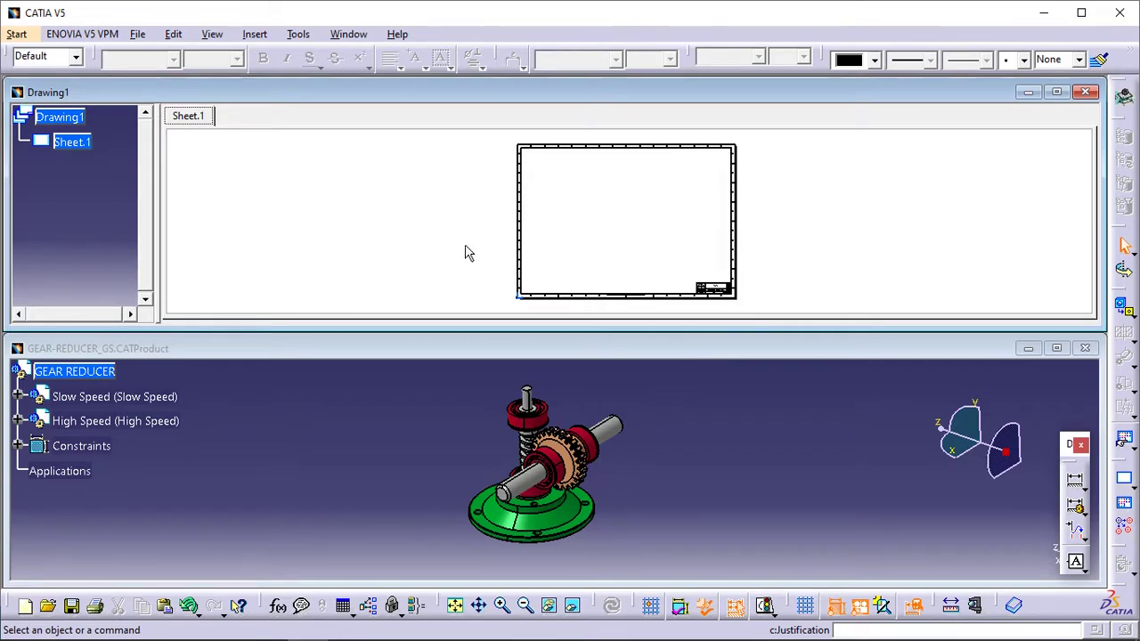
left_click(298, 35)
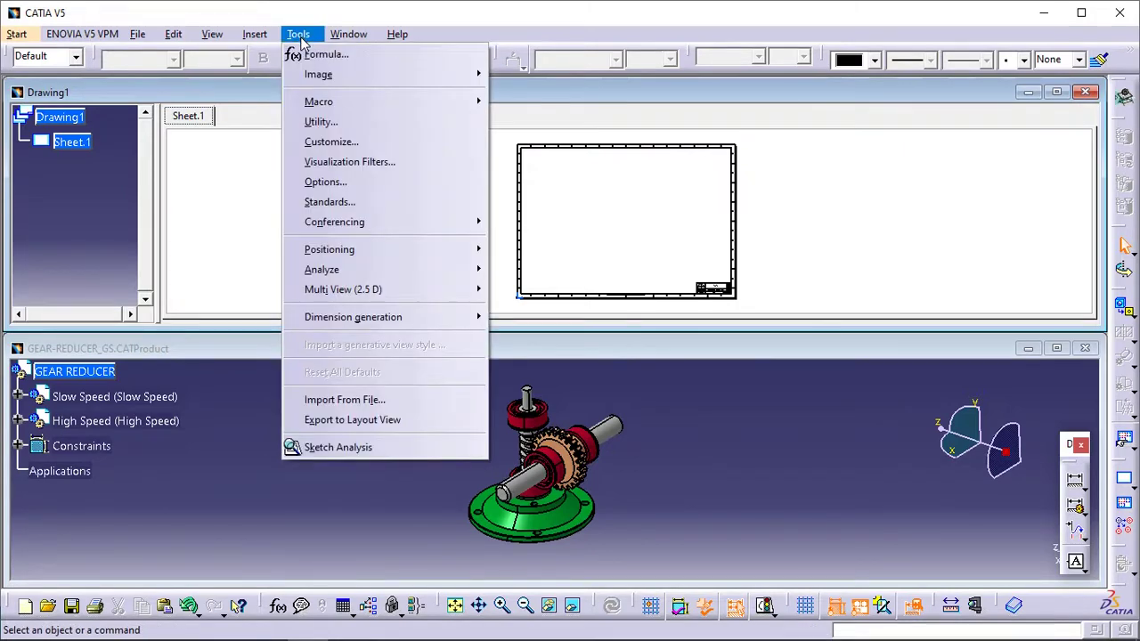
left_click(326, 182)
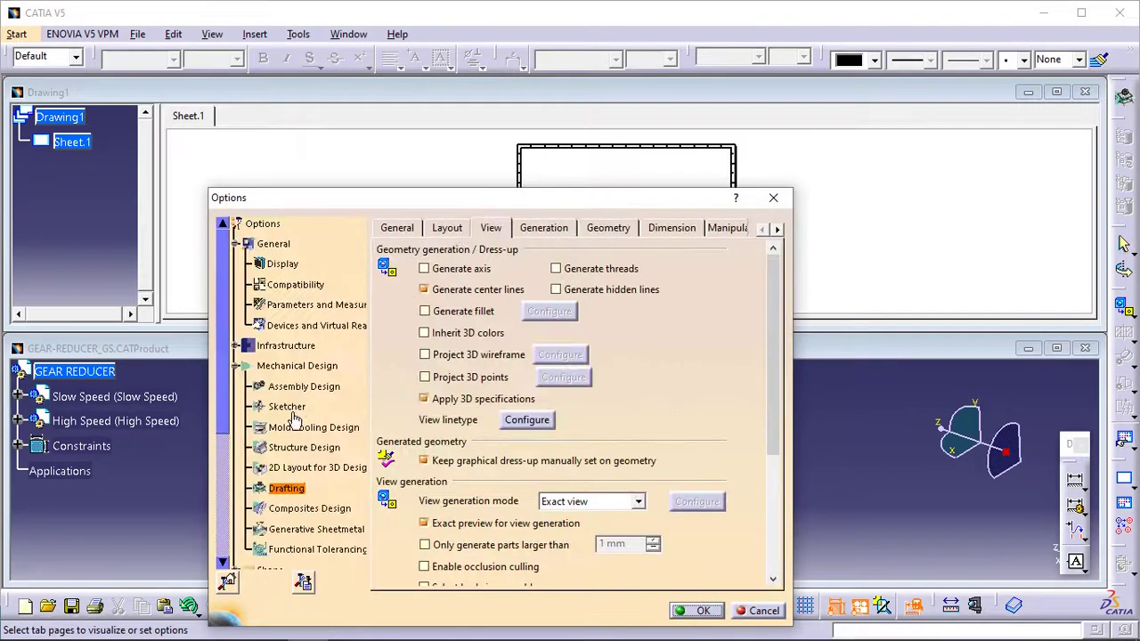
left_click(296, 491)
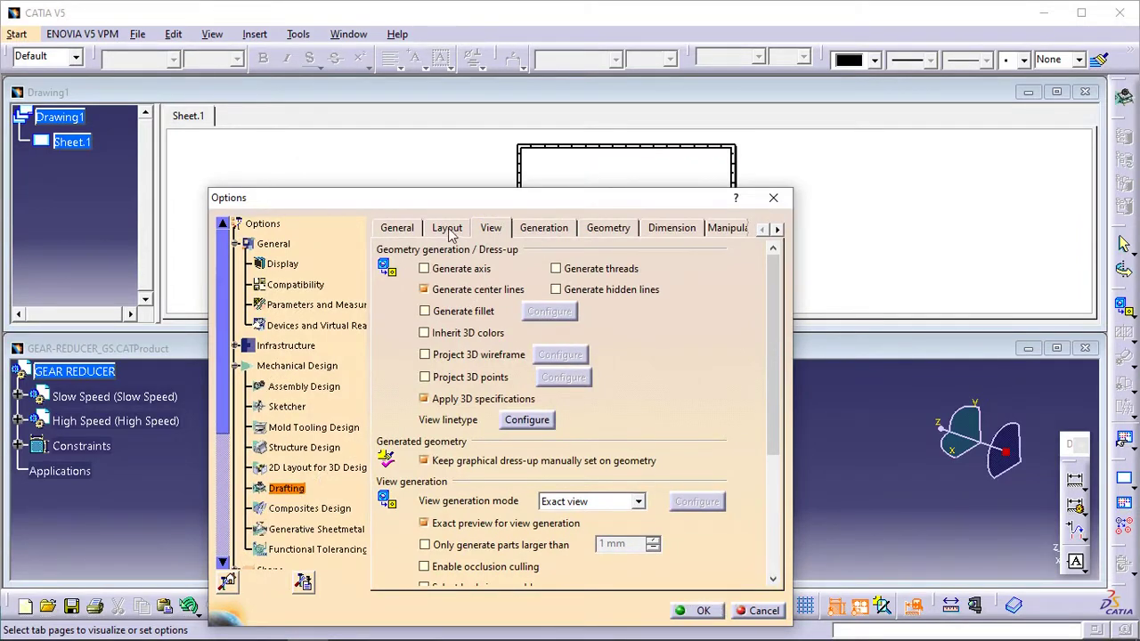
left_click(447, 228)
left_click(425, 269)
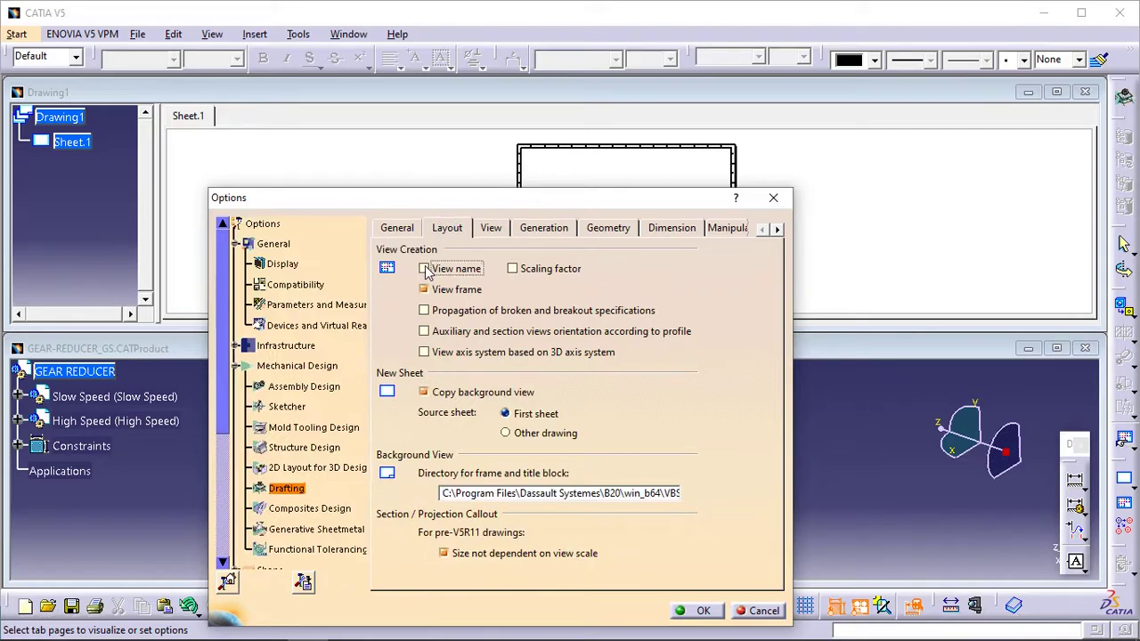
left_click(513, 270)
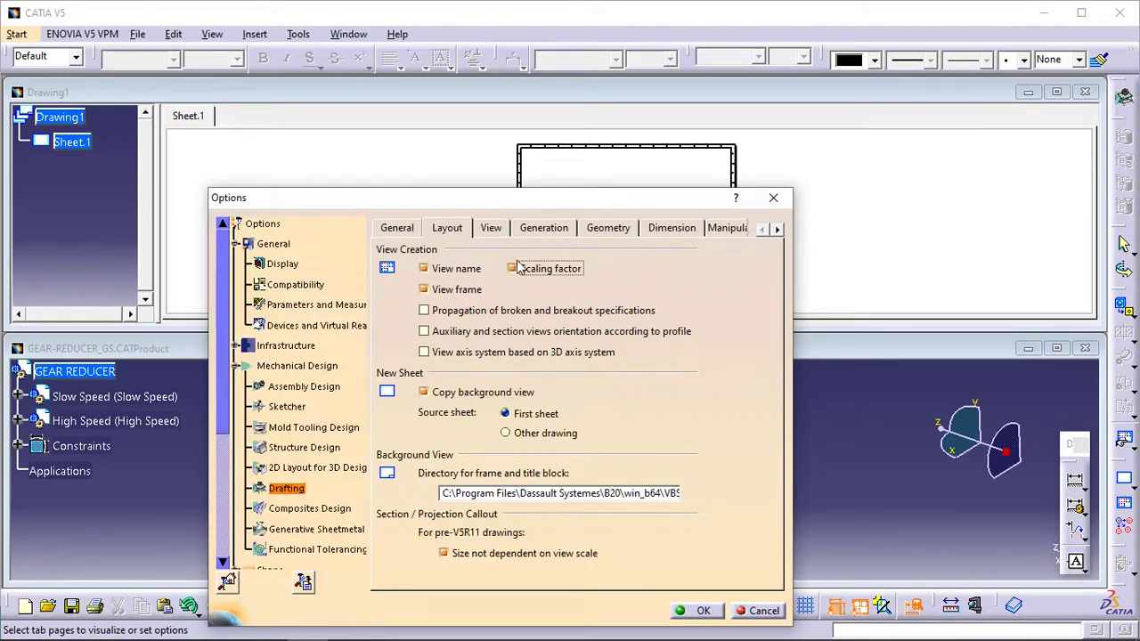
left_click_drag(540, 199, 606, 159)
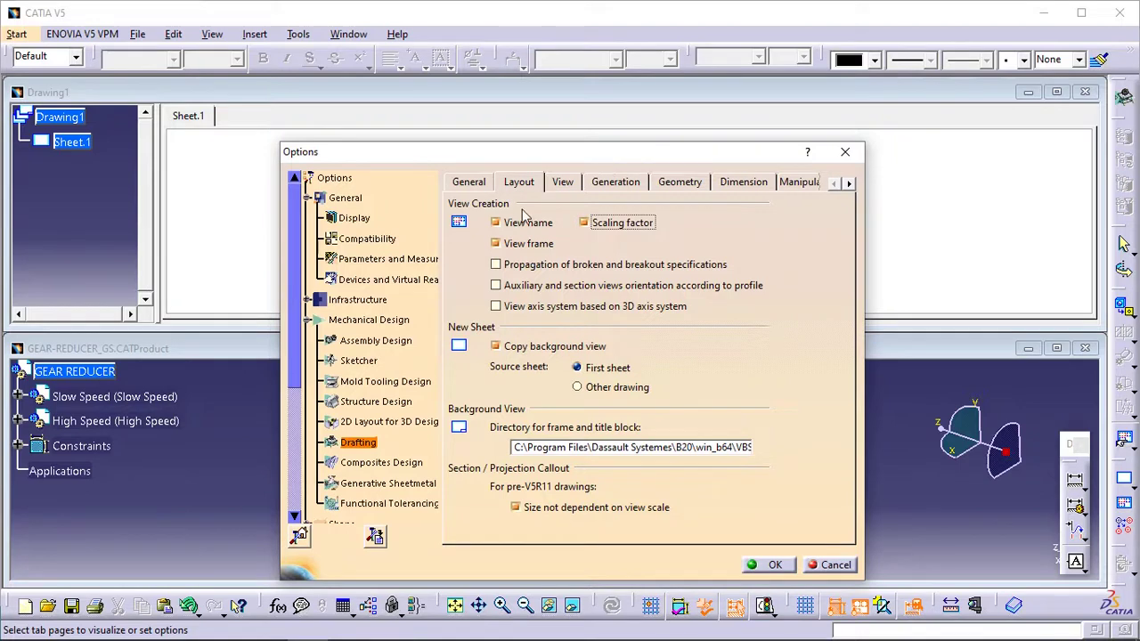
left_click(563, 182)
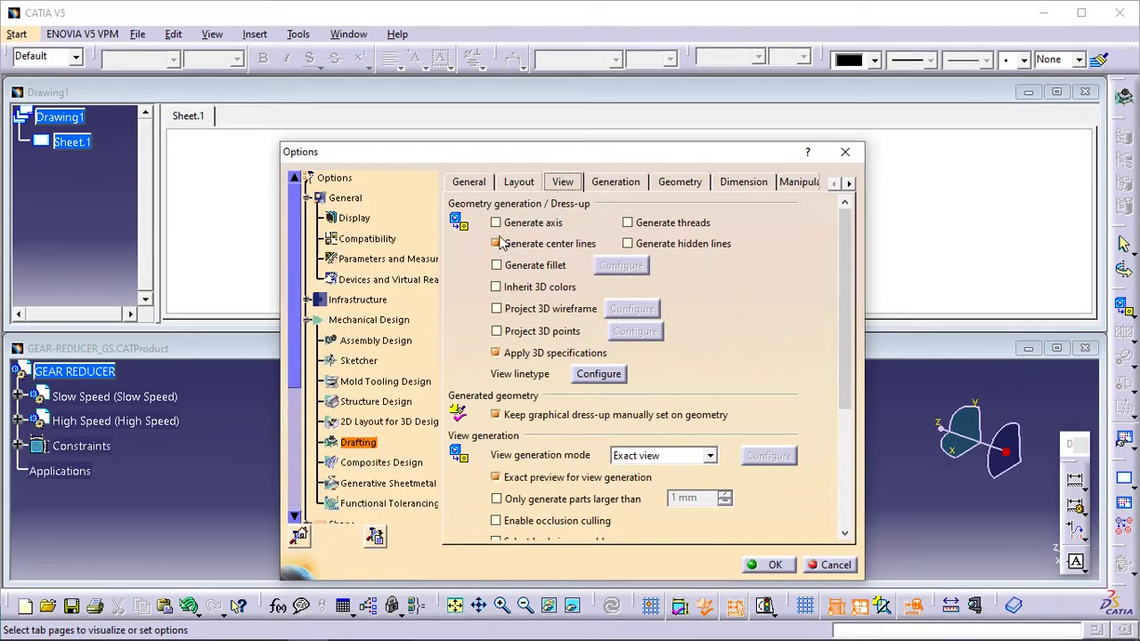
left_click(497, 224)
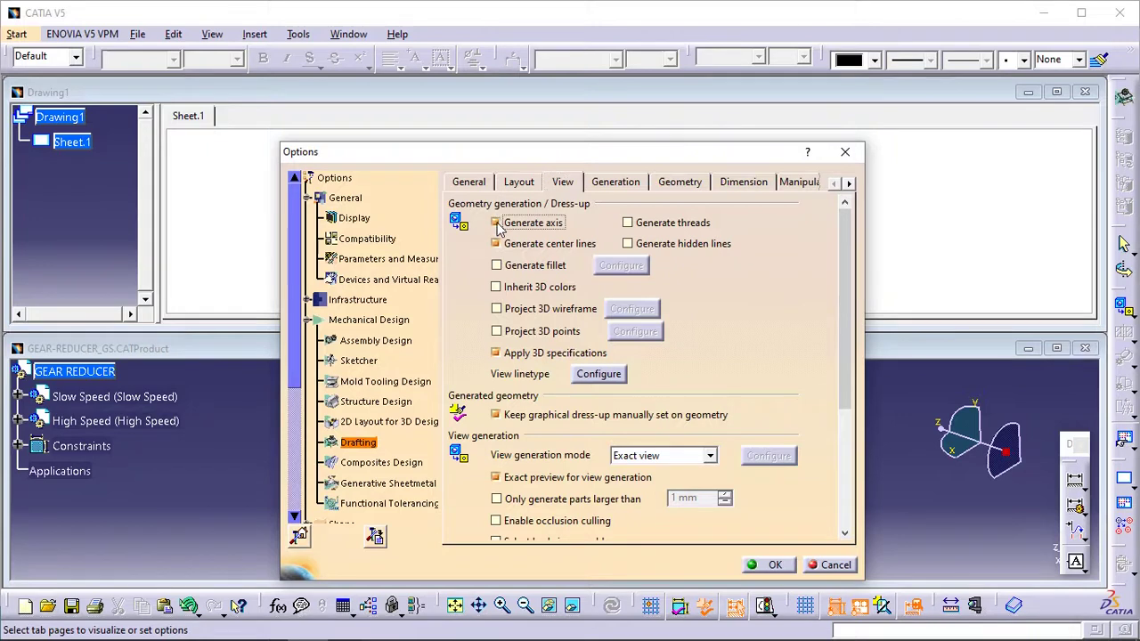
left_click(767, 568)
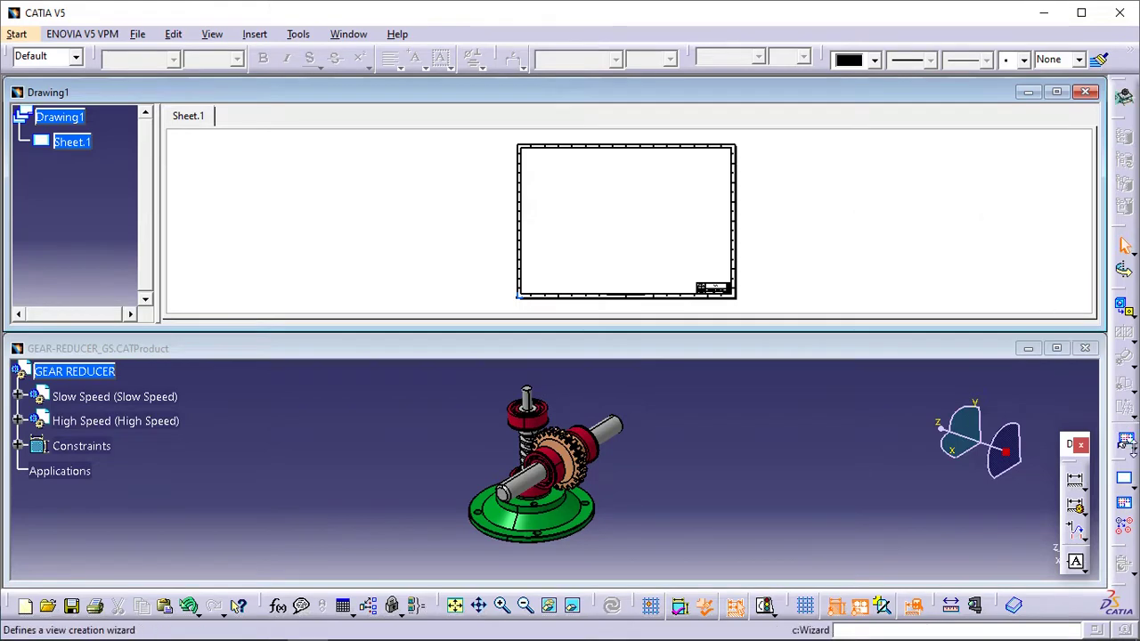
Define a first-angle front, top and left view layout (Configuration 3) in the View Wizard.
left_click(1126, 443)
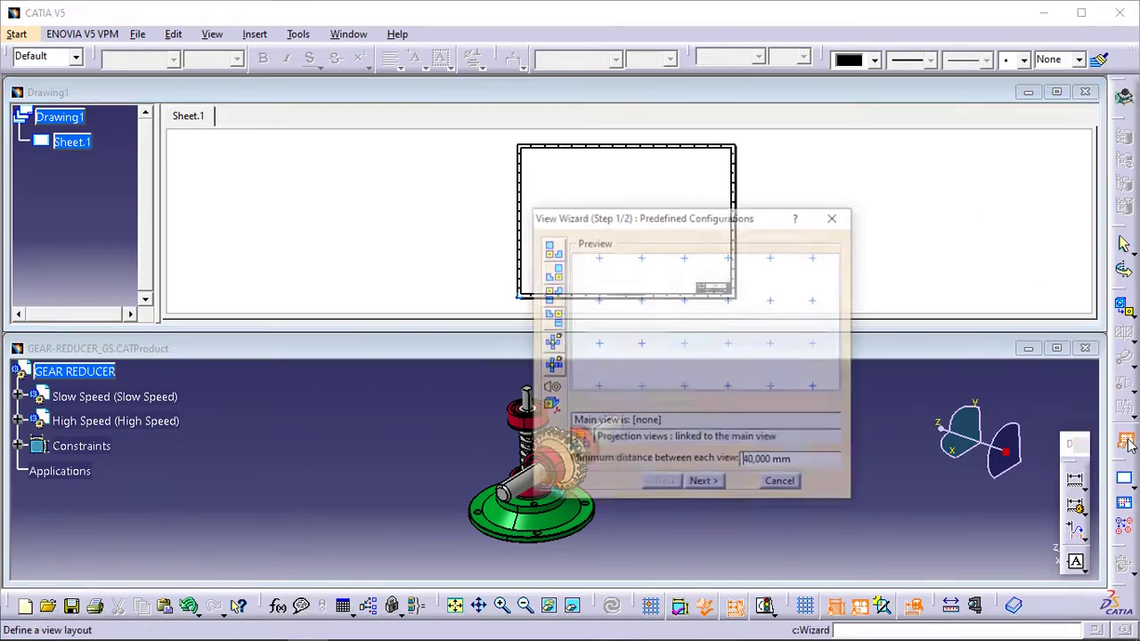
left_click_drag(695, 221, 739, 197)
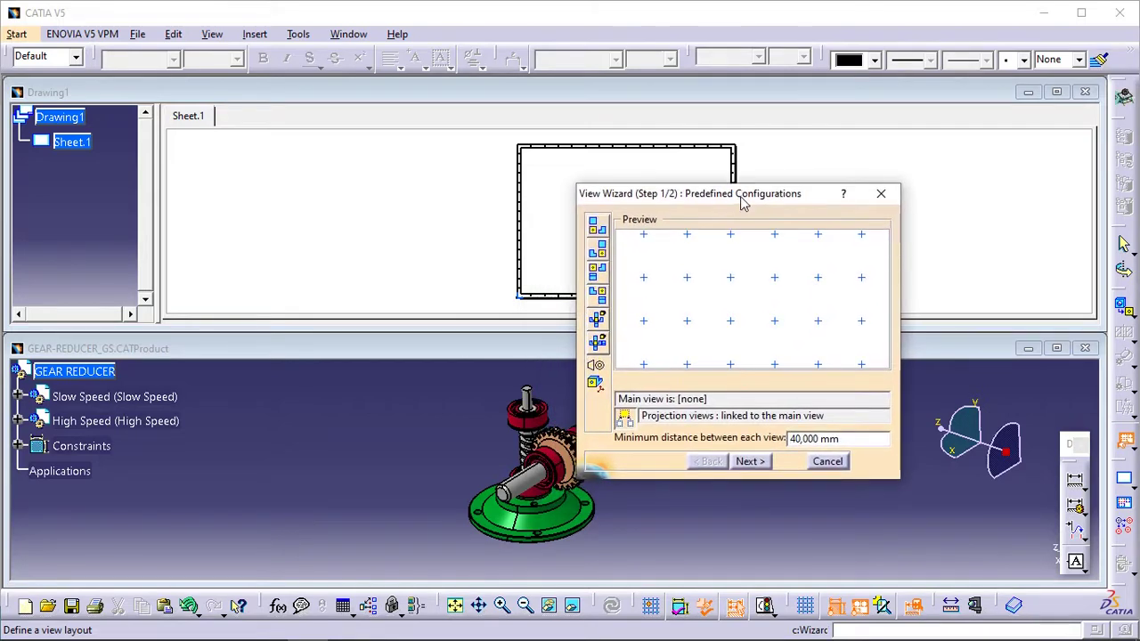
left_click(597, 271)
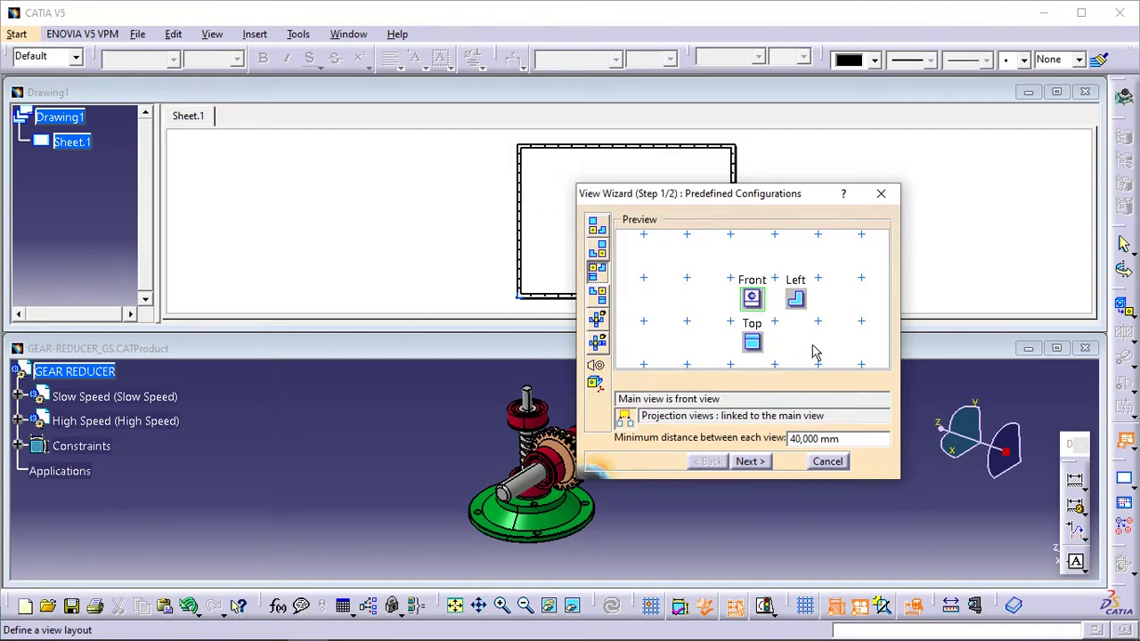
left_click(750, 462)
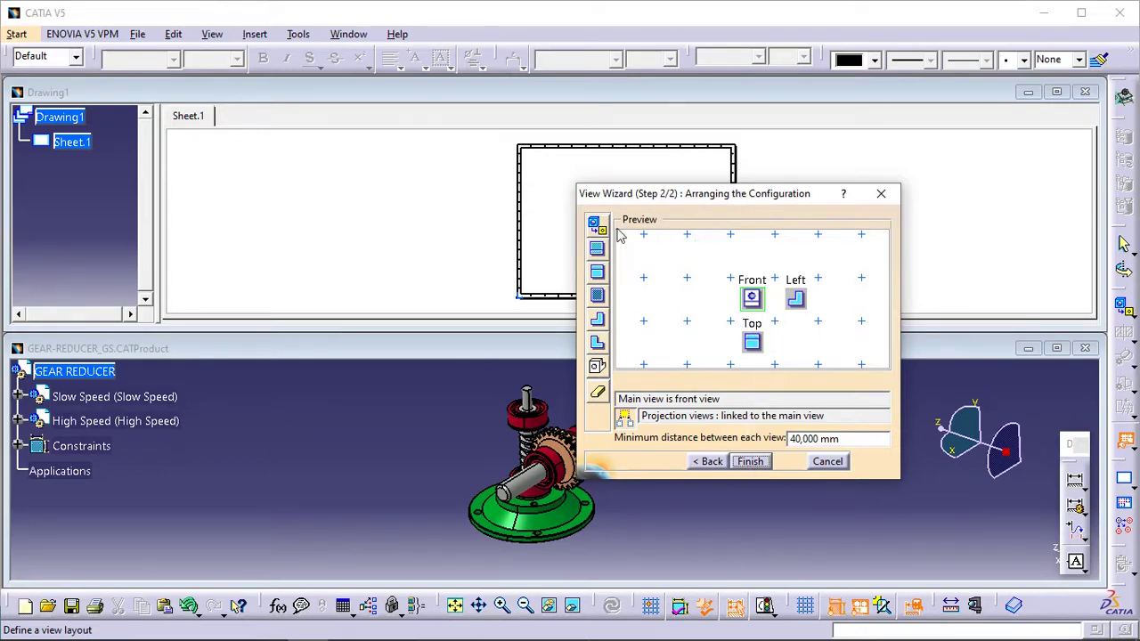
left_click(751, 461)
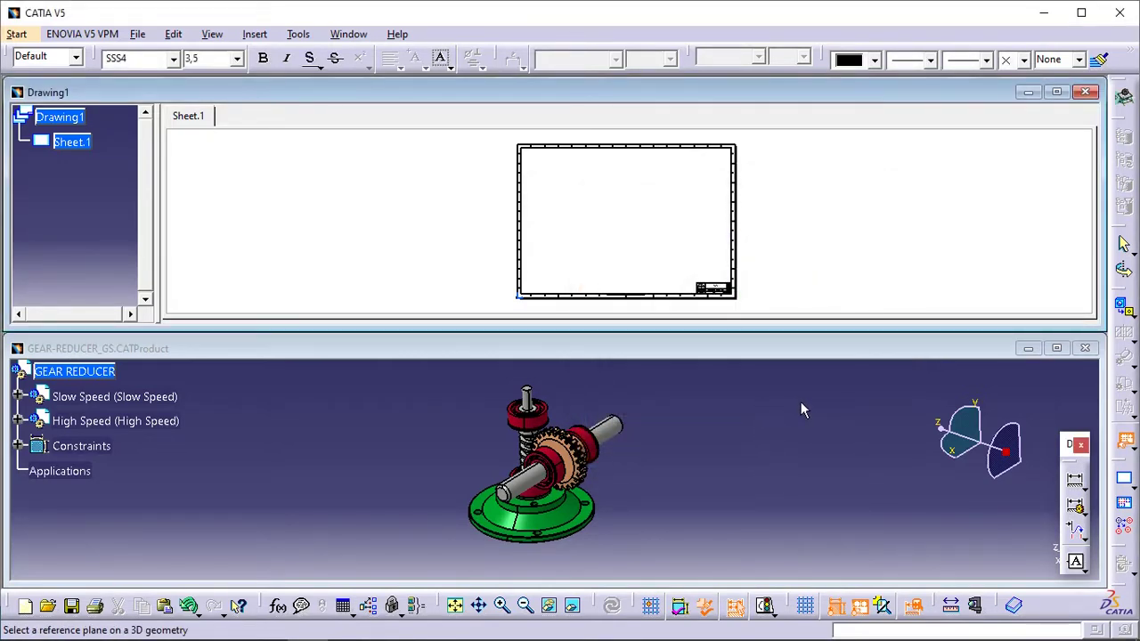
Pick the slow-speed shaft's end face in the assembly as the reference plane.
left_click(384, 348)
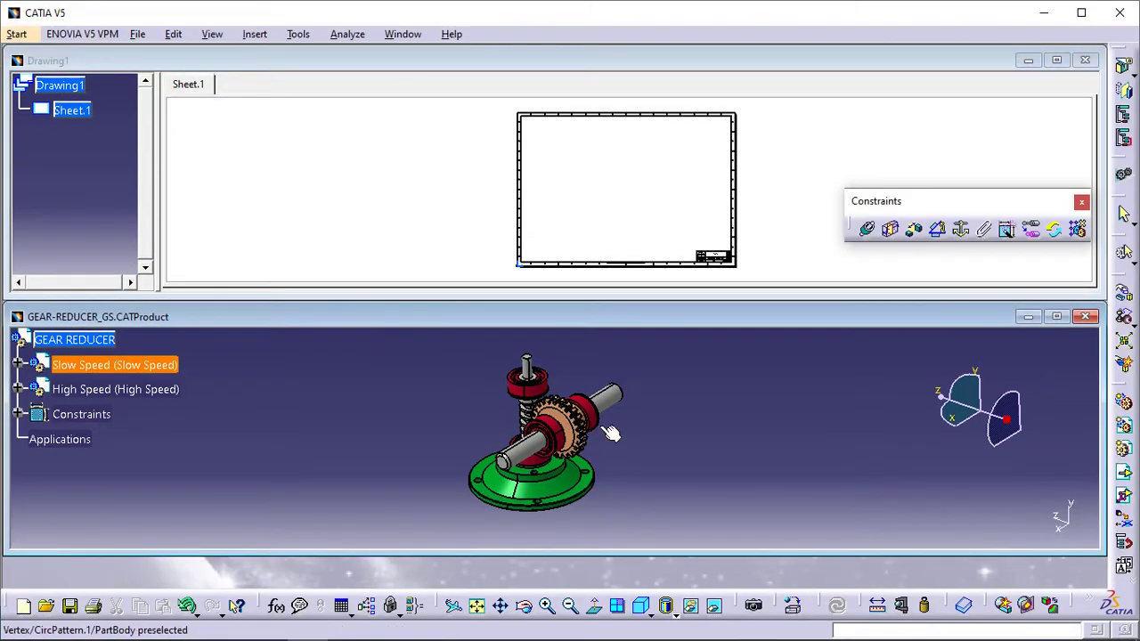
middle_click_drag(610, 433, 241, 393)
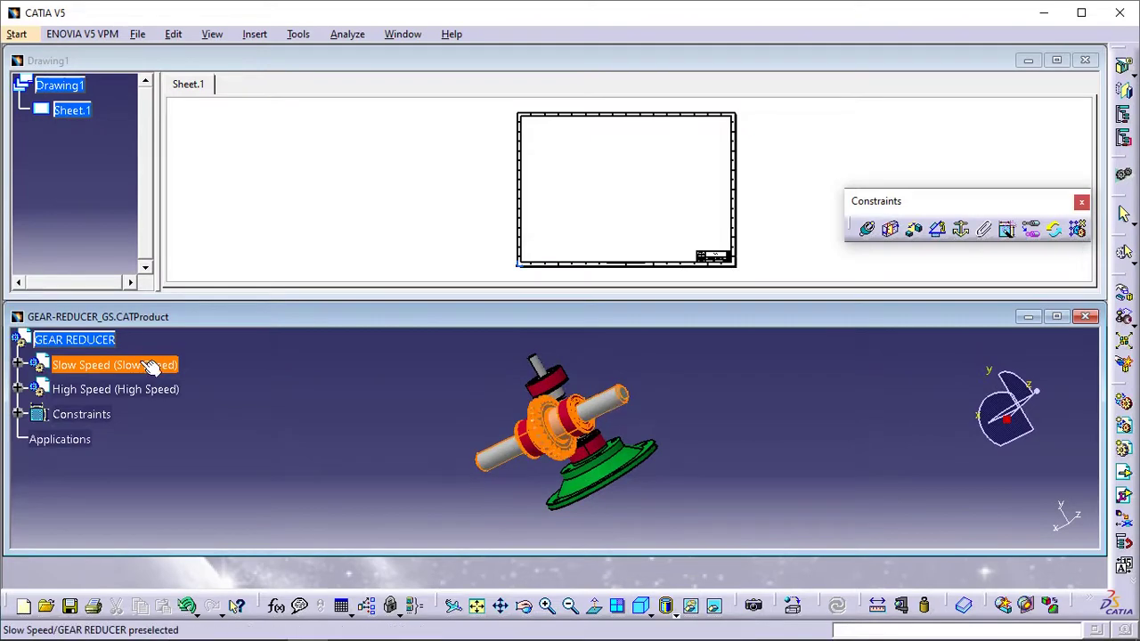
middle_click_drag(712, 444, 775, 386)
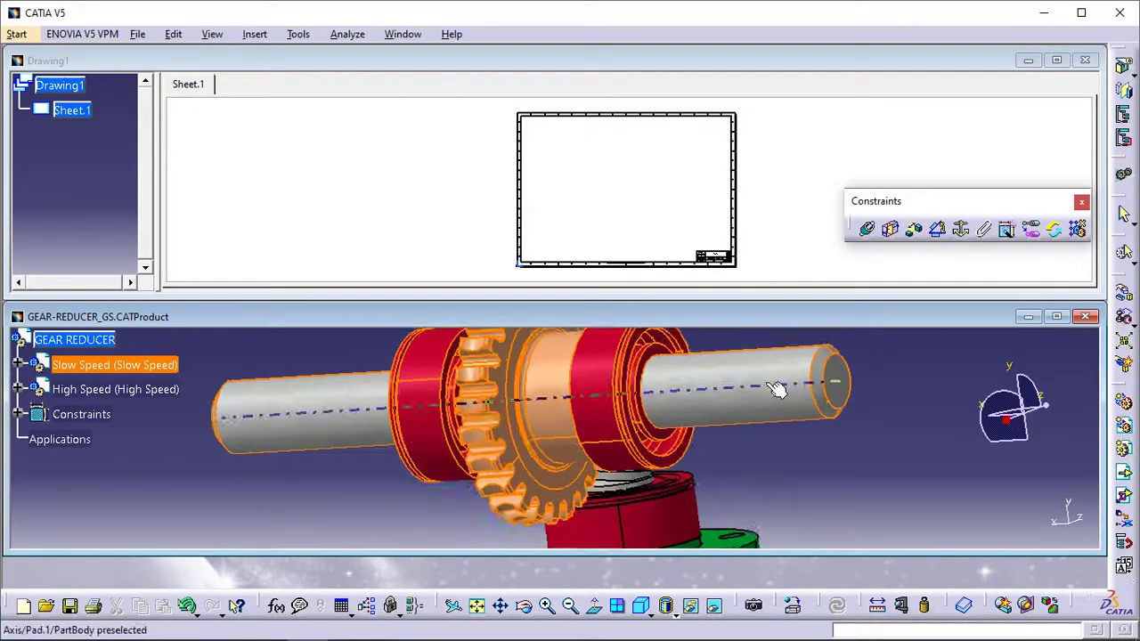
left_click(842, 380)
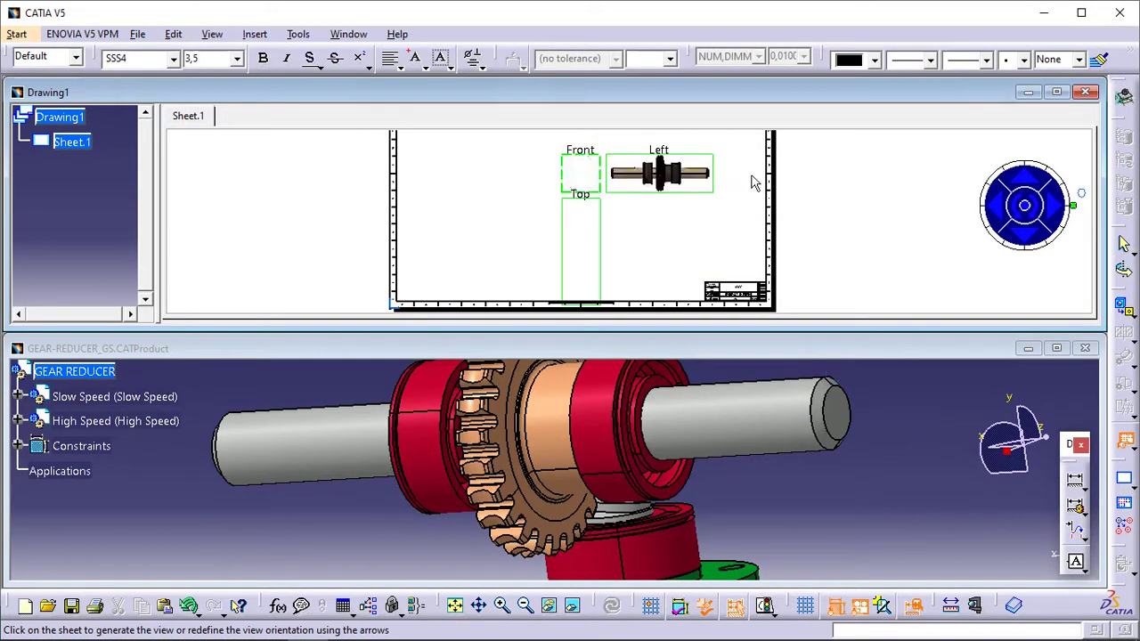
Rotate the view orientation until the front view shows the shaft side-on, then place the views.
mouse_move(513, 190)
middle_mouse_down()
mouse_move(529, 184)
mouse_move(527, 217)
middle_mouse_up()
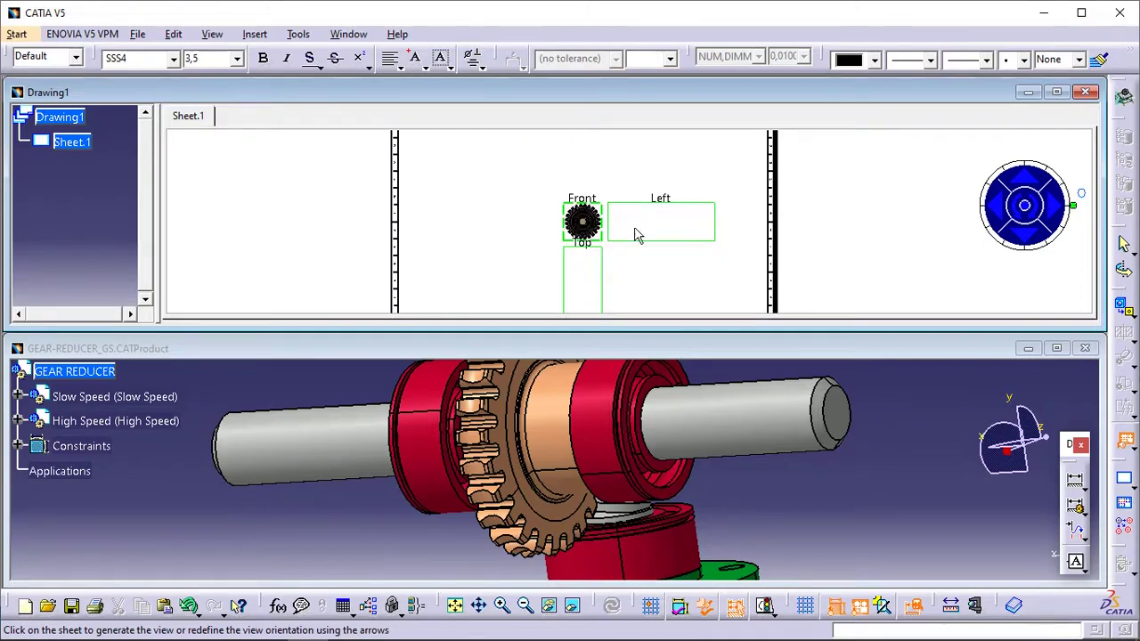
left_click(1024, 179)
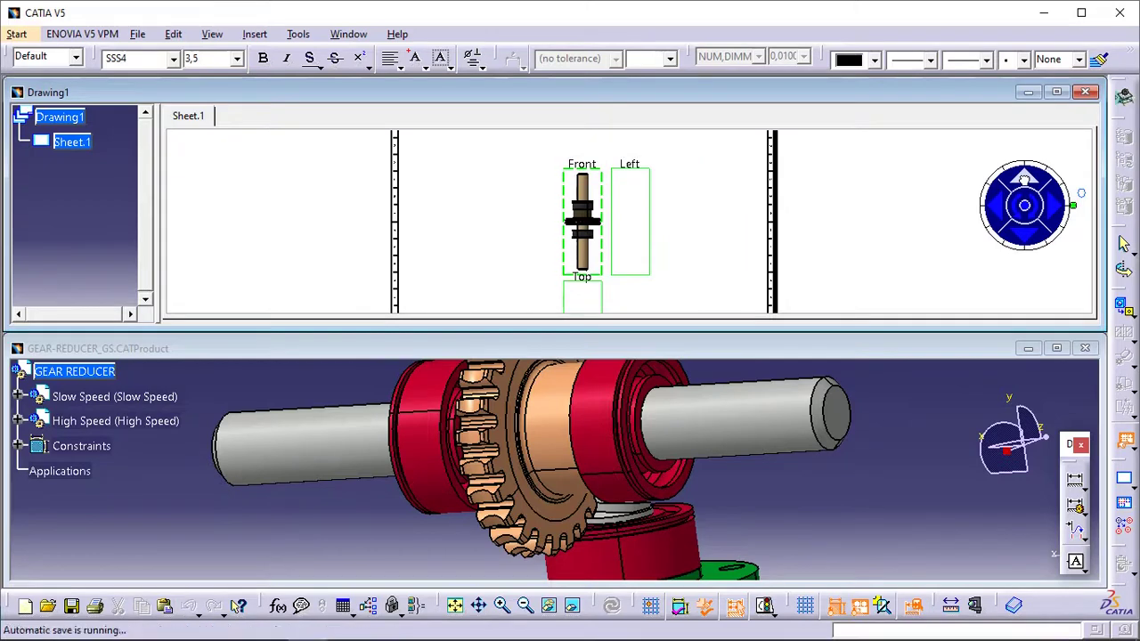
left_click(1024, 179)
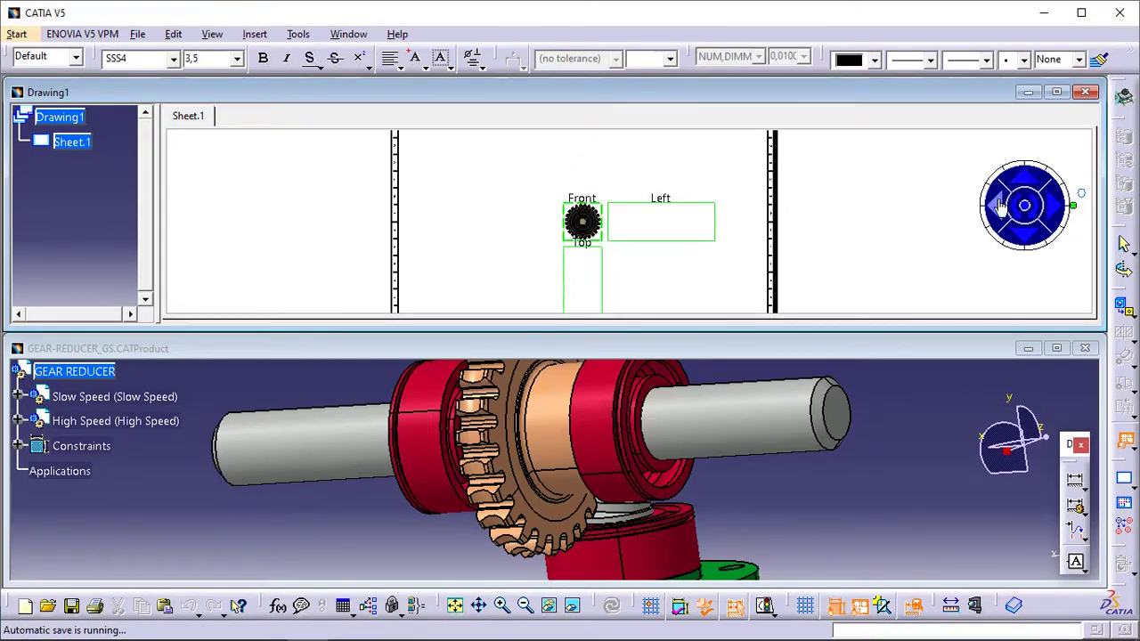
left_click(998, 205)
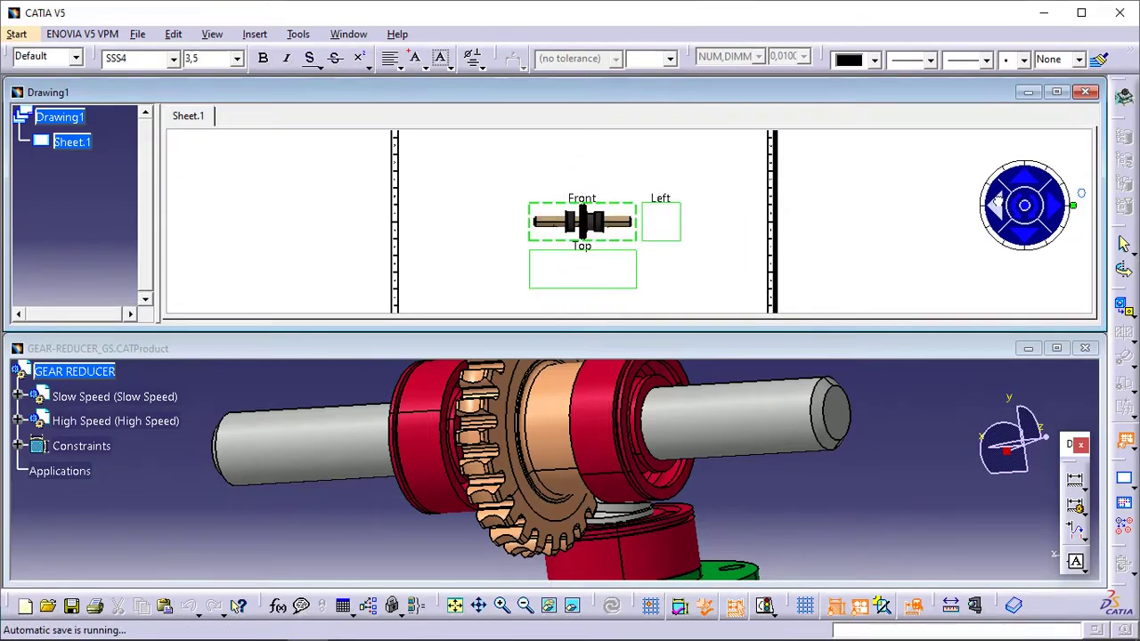
left_click(1054, 205)
left_click(1053, 205)
left_click(1000, 212)
left_click(999, 212)
left_click(999, 212)
left_click(738, 203)
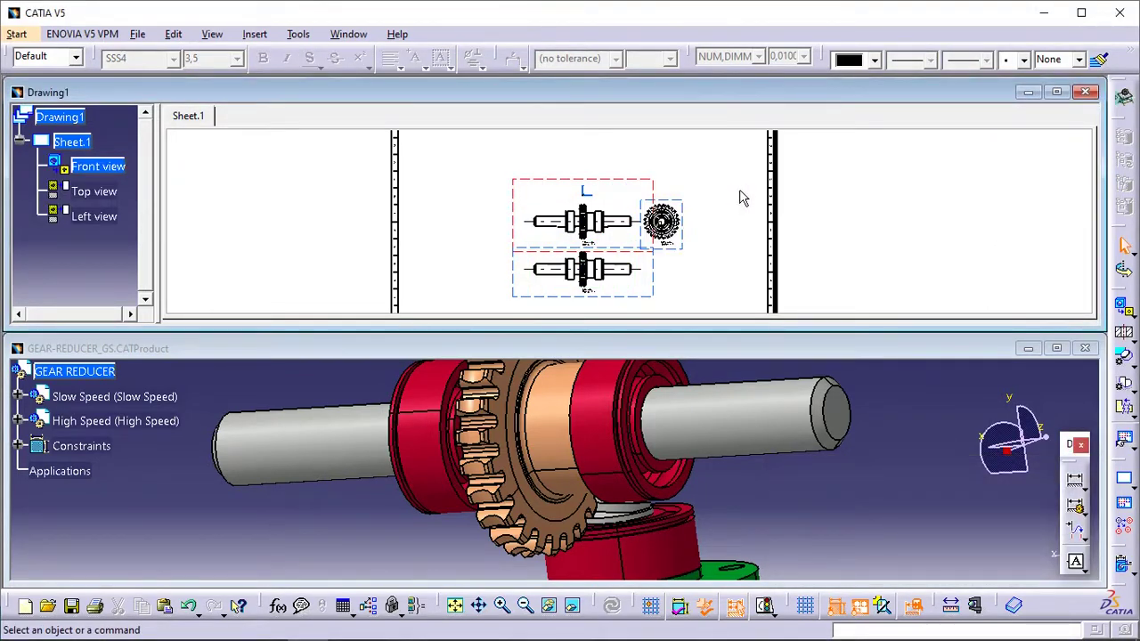
Maximize Drawing1 and zoom out to show the whole sheet with the generated views.
scroll(708, 268, "up", 3)
middle_click_drag(712, 210, 732, 203)
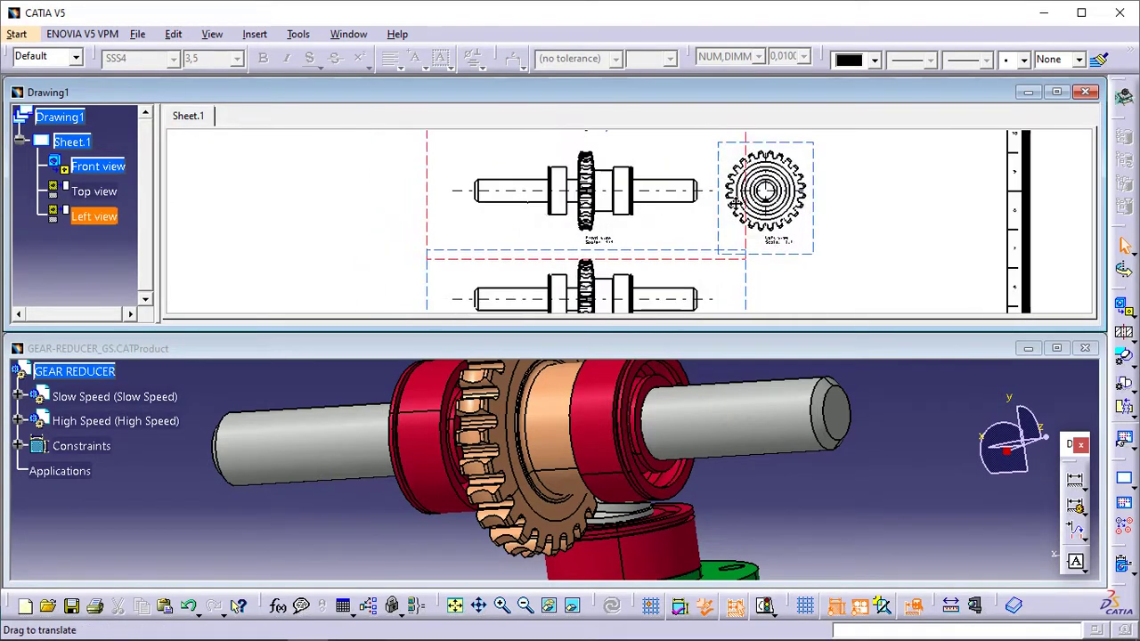
middle_click(947, 224)
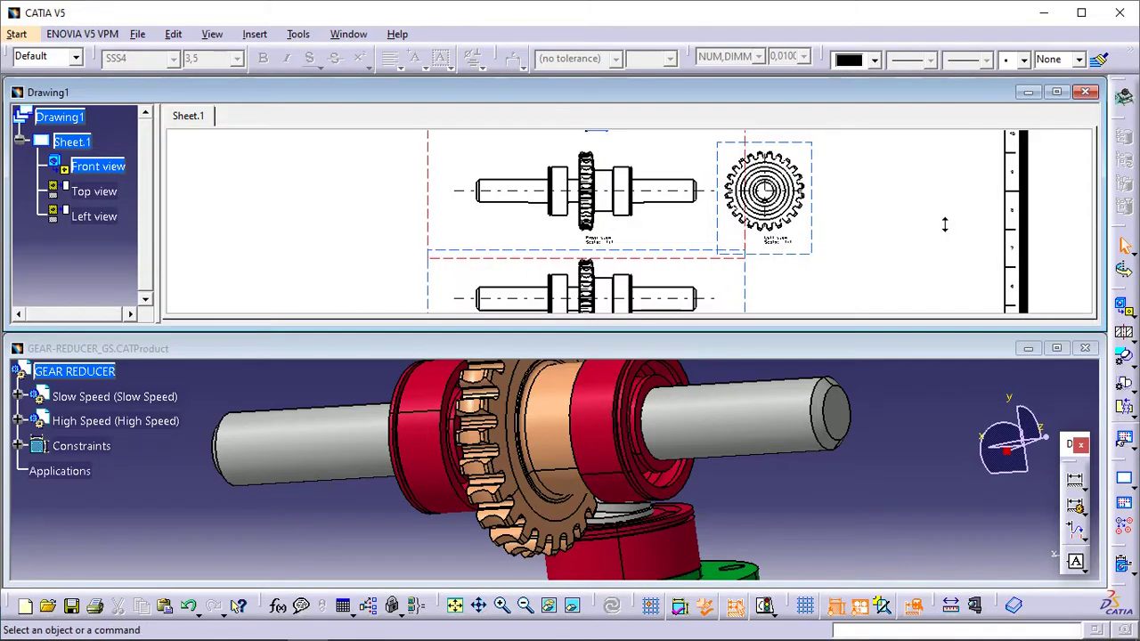
scroll(939, 209, "up", 3)
mouse_move(936, 191)
middle_mouse_down()
mouse_move(911, 258)
mouse_move(669, 306)
mouse_move(703, 289)
middle_mouse_up()
left_click(1056, 92)
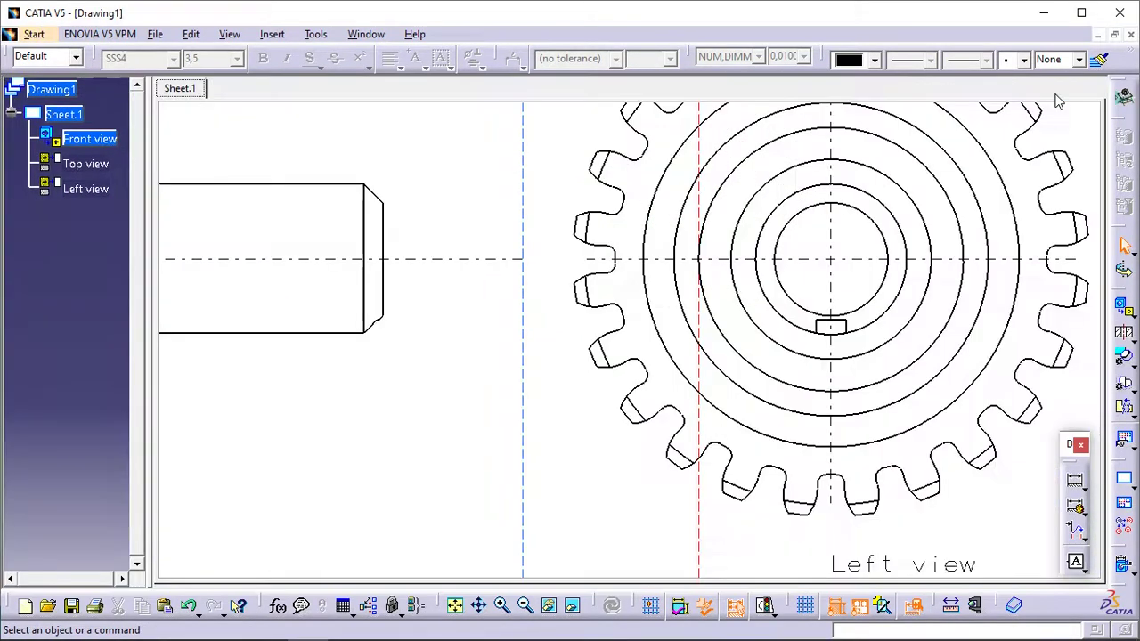
scroll(715, 342, "down", 2)
scroll(715, 343, "down", 2)
middle_click_drag(667, 433, 722, 308)
scroll(722, 370, "down", 2)
scroll(722, 369, "down", 1)
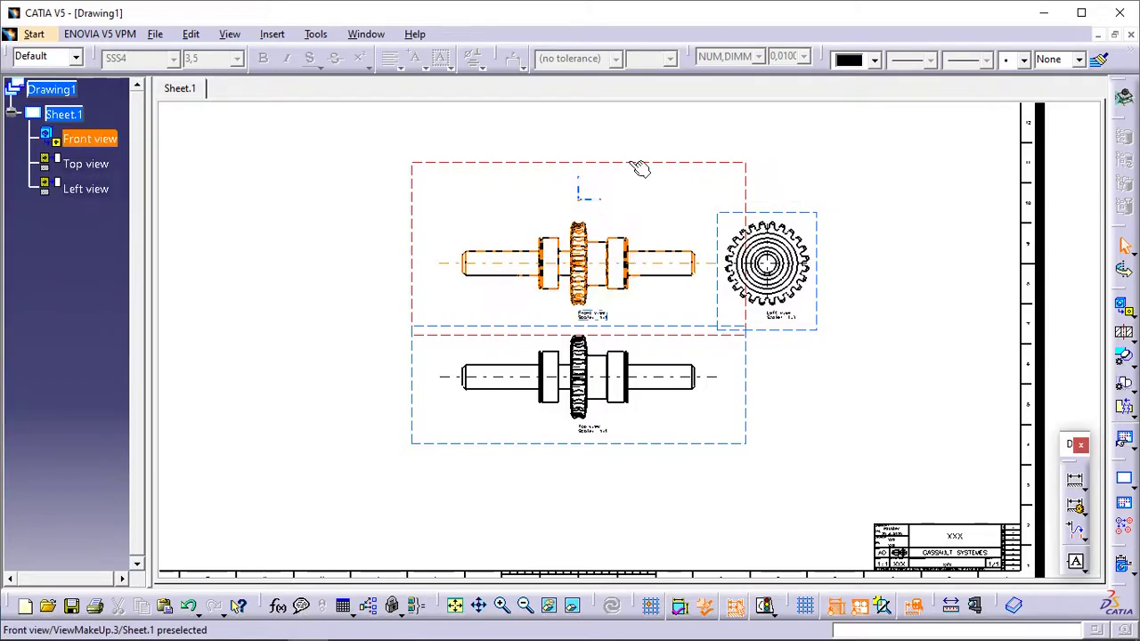
Move the front, top and left views up and to the left on the sheet.
mouse_move(641, 168)
left_mouse_down()
mouse_move(499, 152)
mouse_move(735, 231)
mouse_move(664, 255)
mouse_move(672, 178)
mouse_move(682, 184)
left_mouse_up()
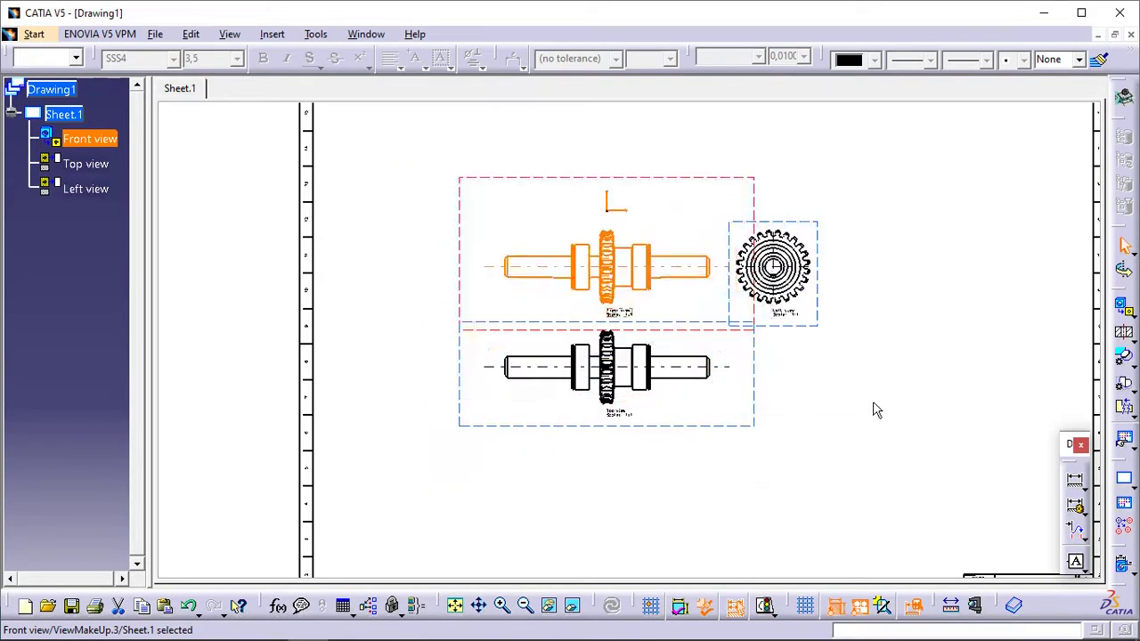
left_click(831, 346)
middle_click_drag(831, 346, 829, 330, "ctrl")
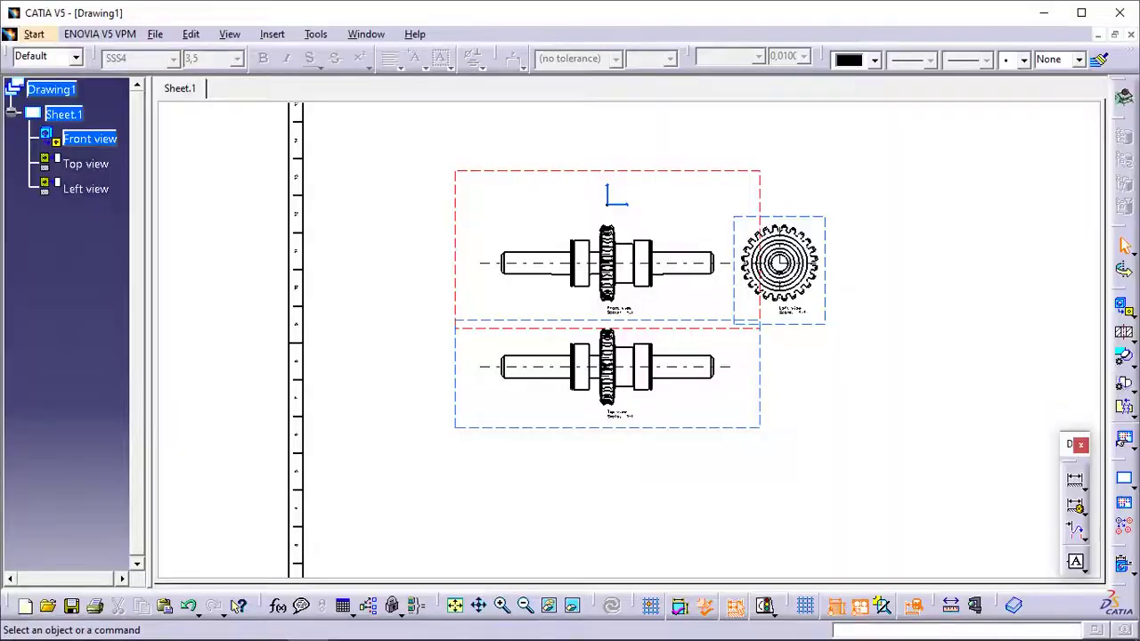
middle_click_drag(824, 351, 678, 368)
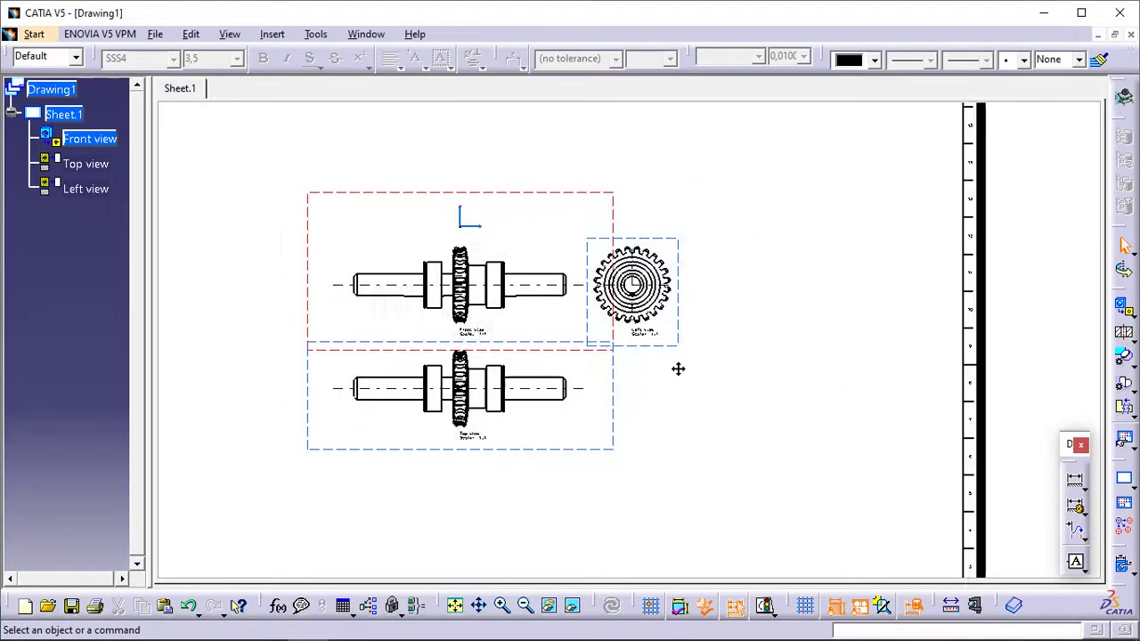
Re-tile the windows horizontally with the assembly on top and Drawing1 active.
left_click(378, 35)
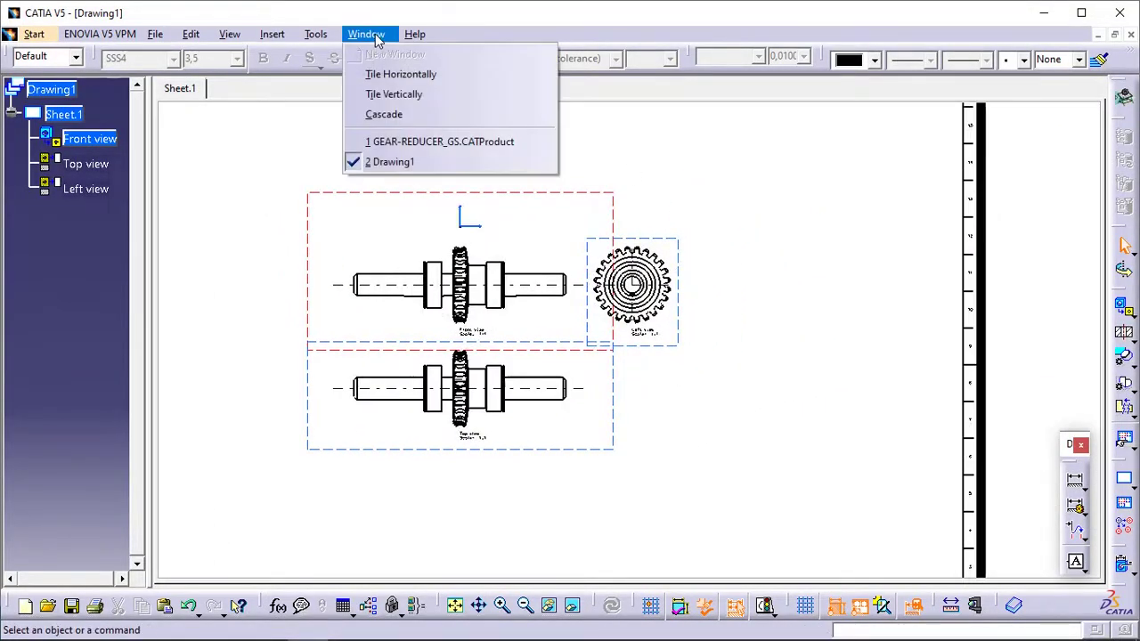
left_click(404, 77)
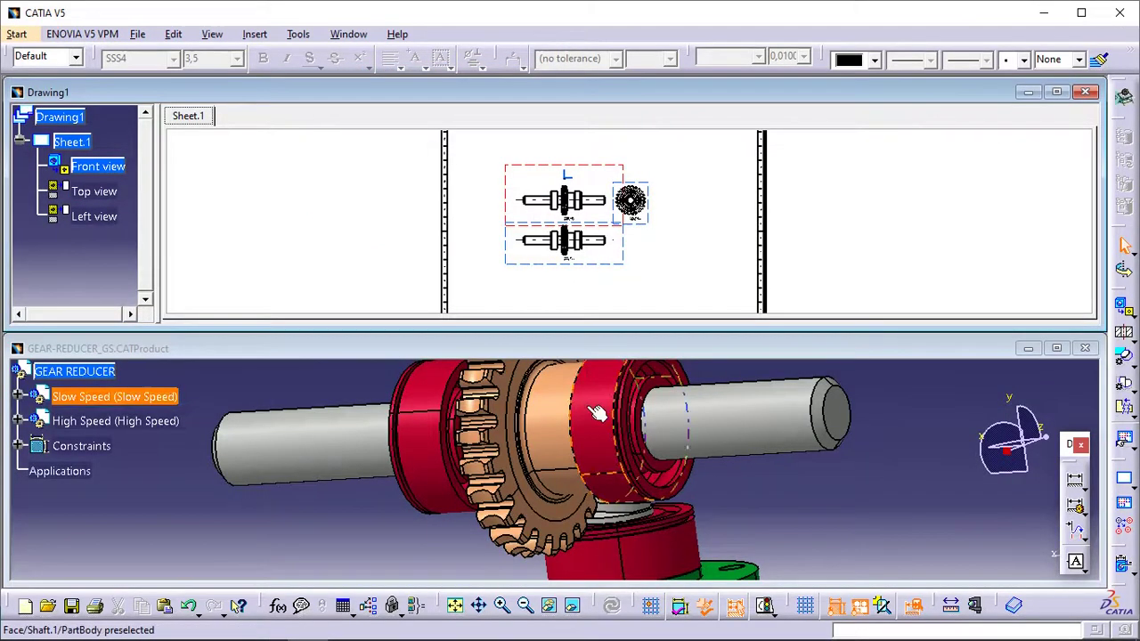
left_click(597, 412)
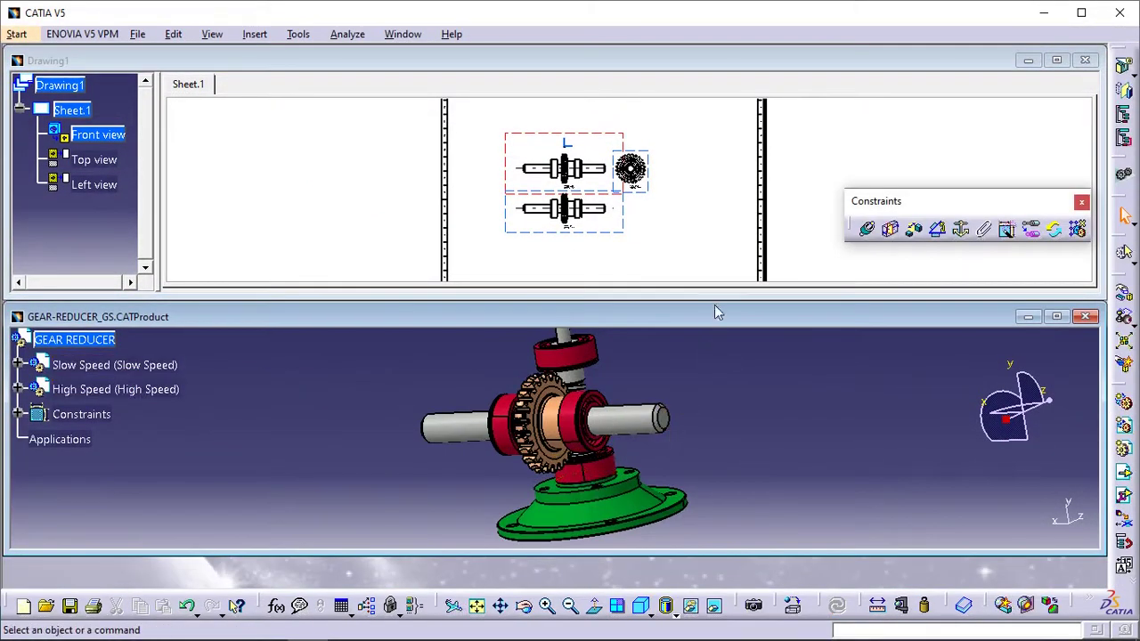
left_click(403, 34)
left_click(420, 73)
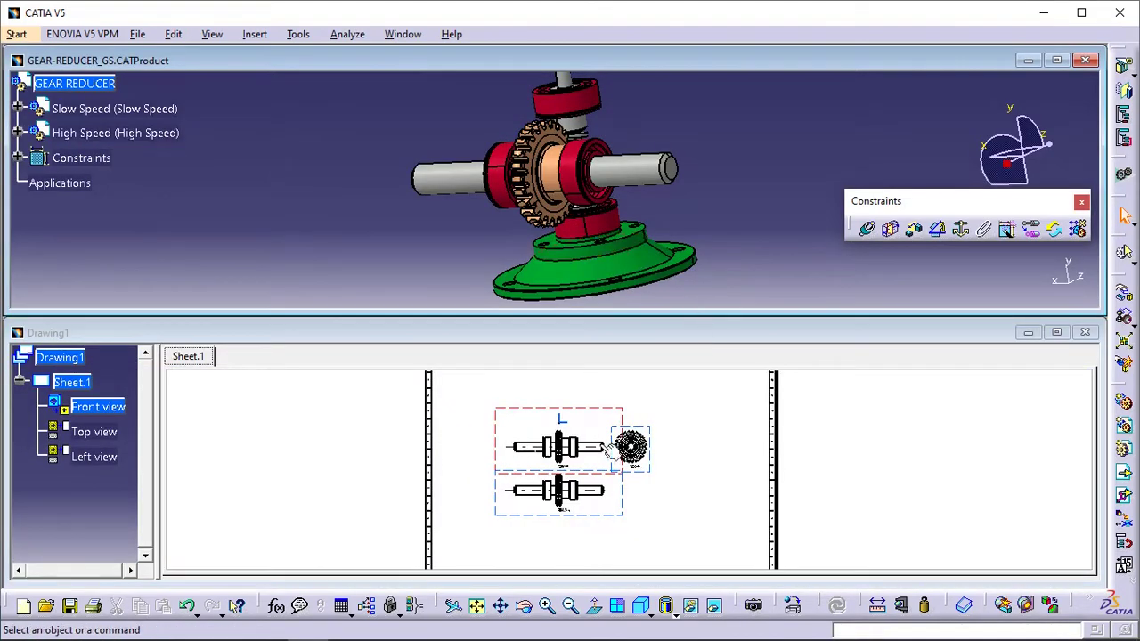
left_click(699, 531)
mouse_move(699, 532)
middle_mouse_down()
mouse_move(682, 466)
mouse_move(692, 443)
mouse_move(740, 481)
mouse_move(852, 381)
mouse_move(781, 476)
mouse_move(852, 438)
middle_mouse_up()
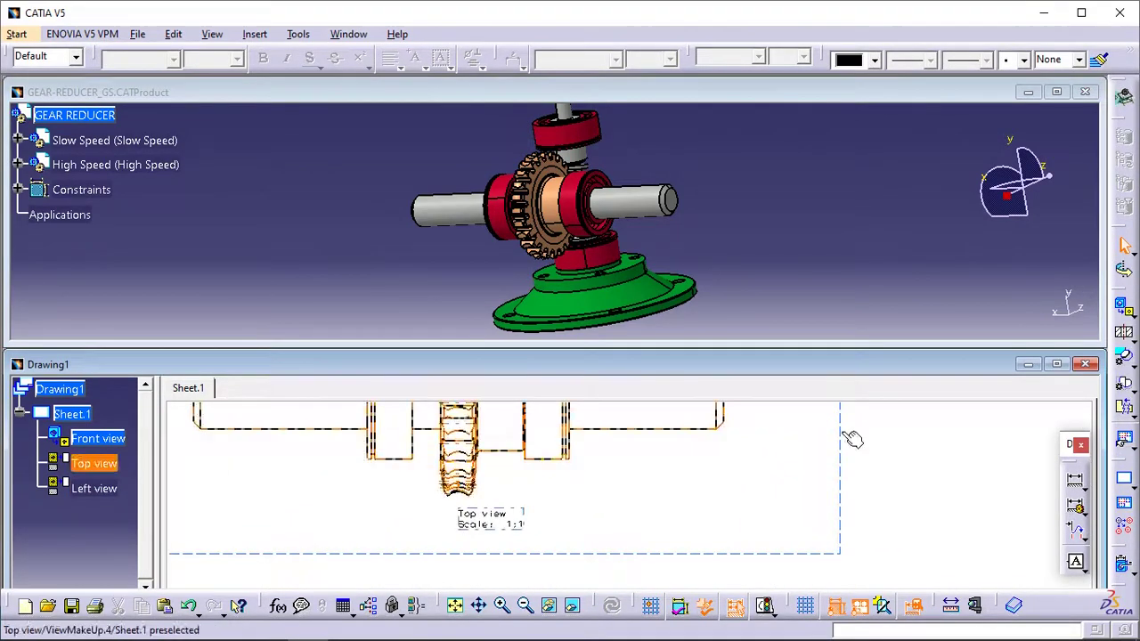
Select the Top view and begin an offset section profile along the shaft axis.
left_click(851, 478)
mouse_move(710, 483)
middle_mouse_down()
mouse_move(721, 526)
mouse_move(715, 481)
mouse_move(730, 485)
middle_mouse_up()
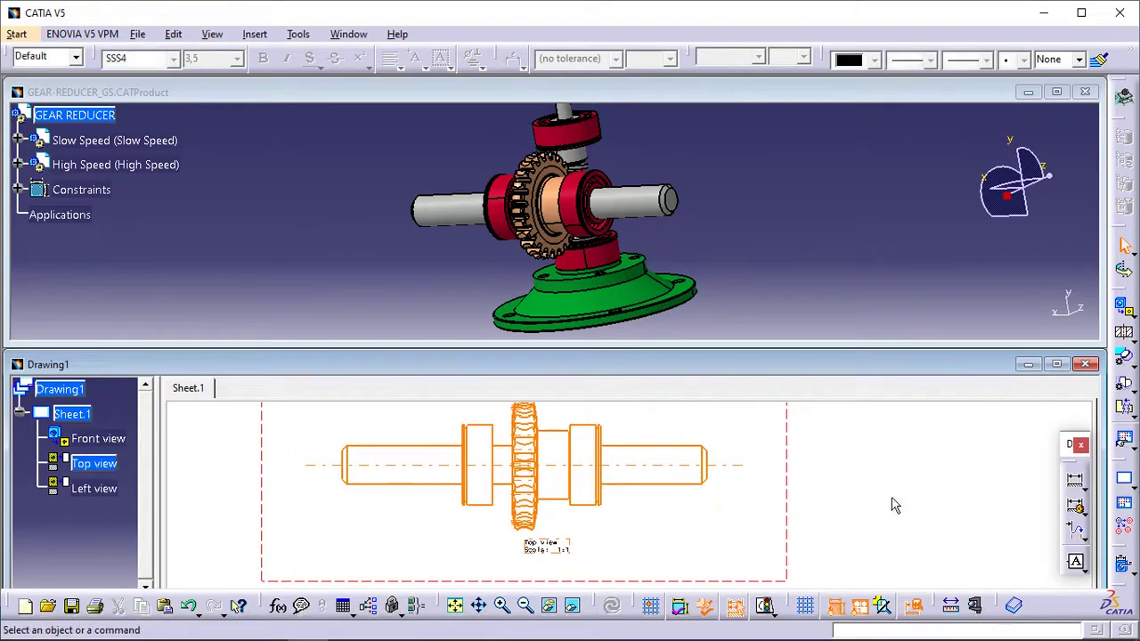
left_click(1123, 337)
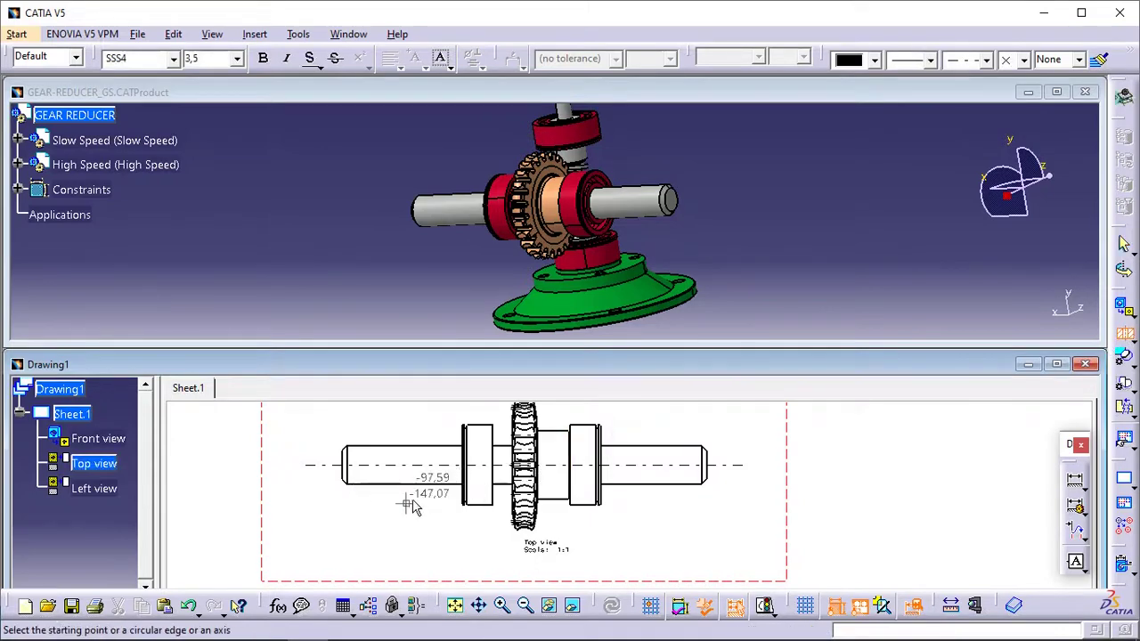
left_click(430, 464)
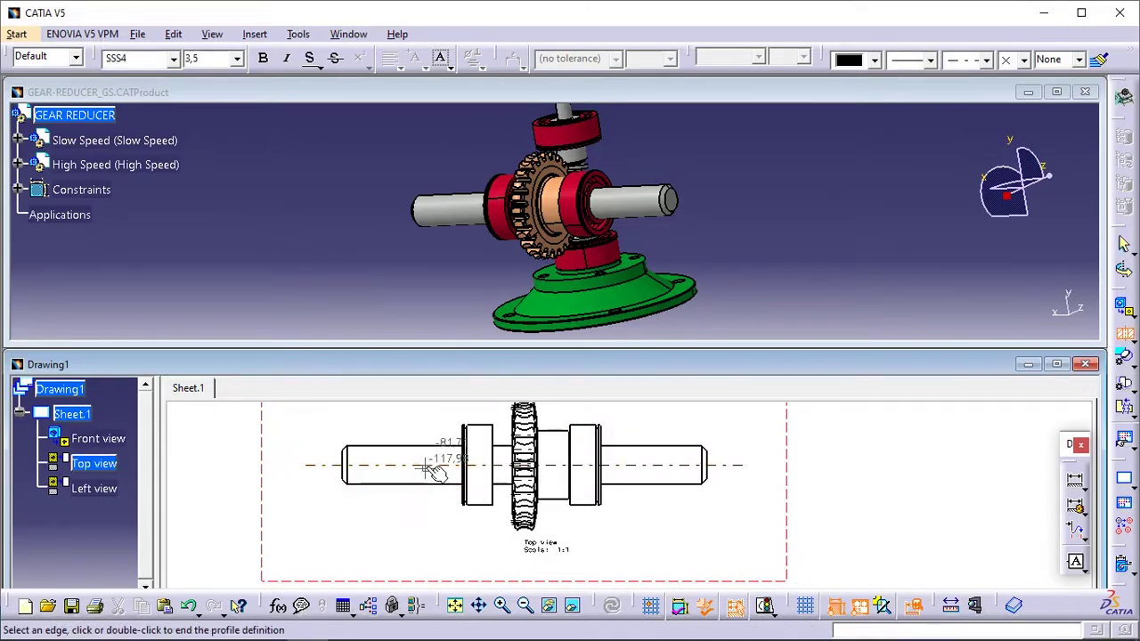
left_click(744, 465)
middle_click_drag(693, 229, 713, 338)
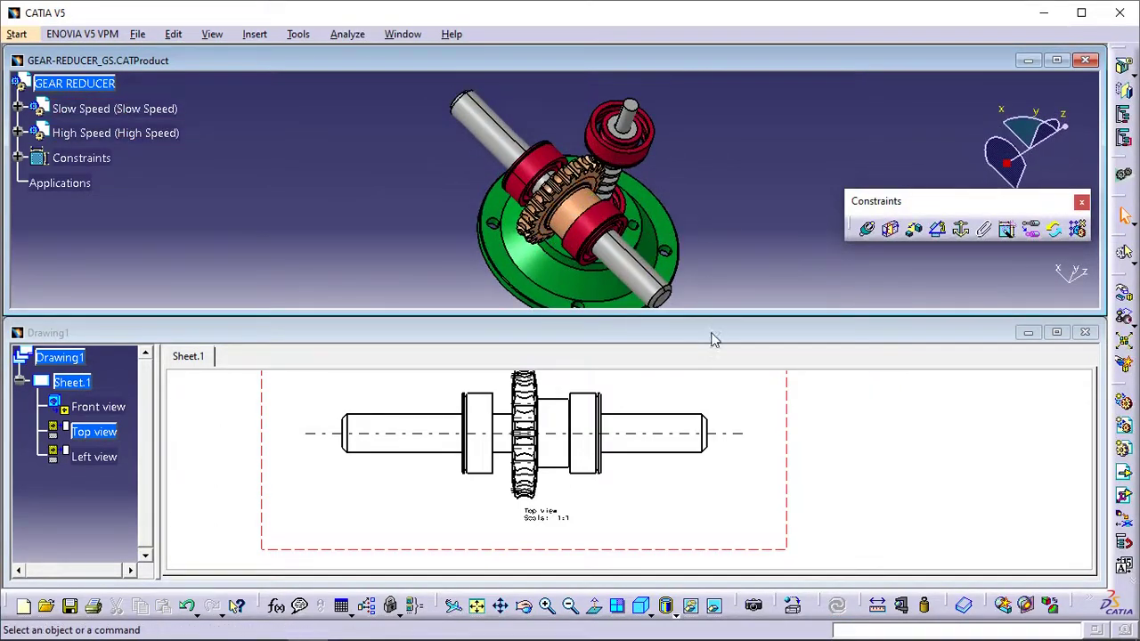
left_click(799, 357)
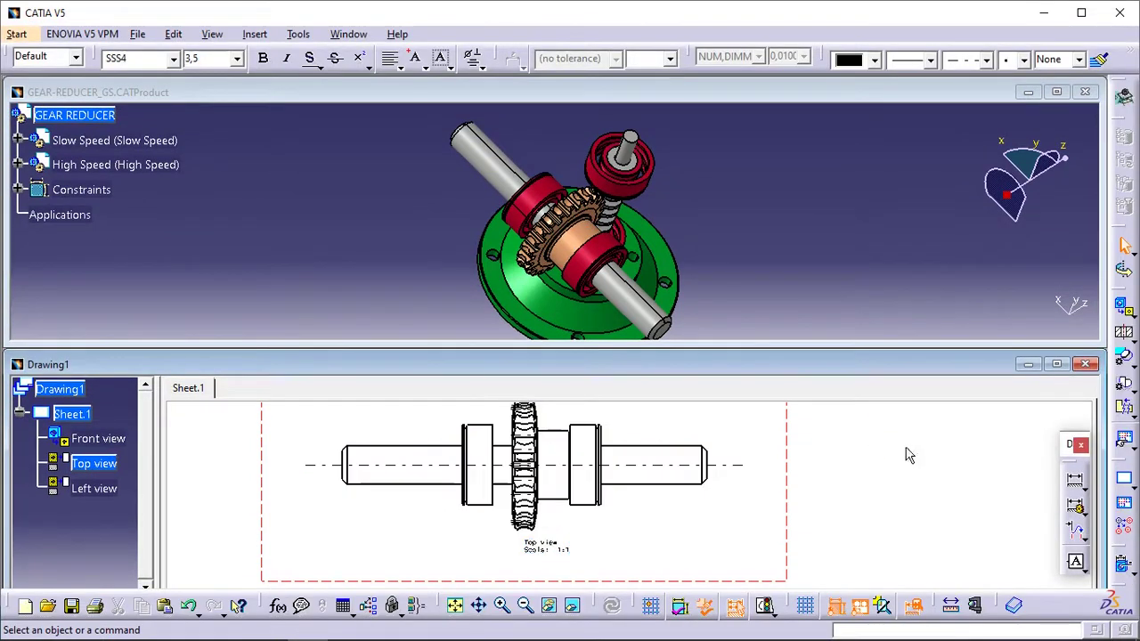
Redraw the offset section line along the shaft axis from one end to the other.
left_click(1124, 333)
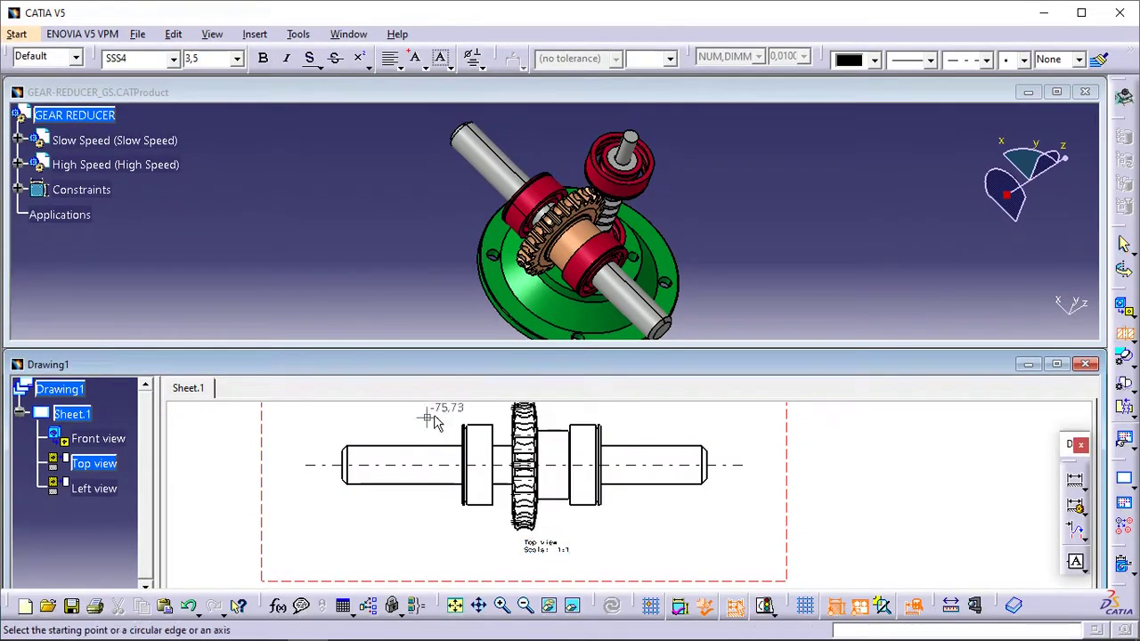
left_click(319, 464)
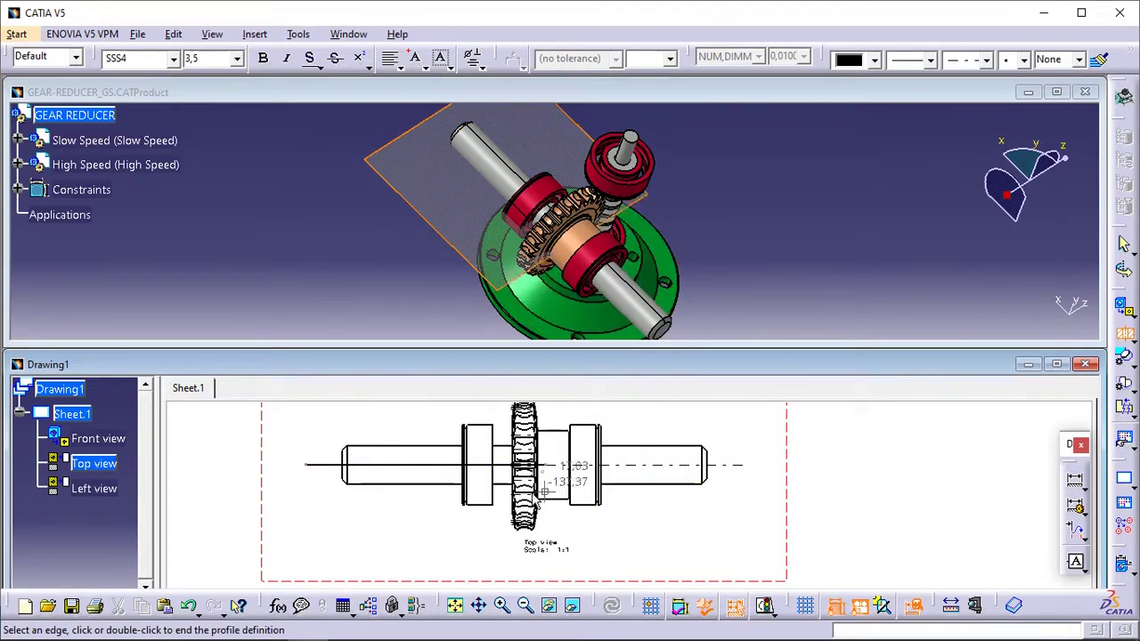
double_click(771, 466)
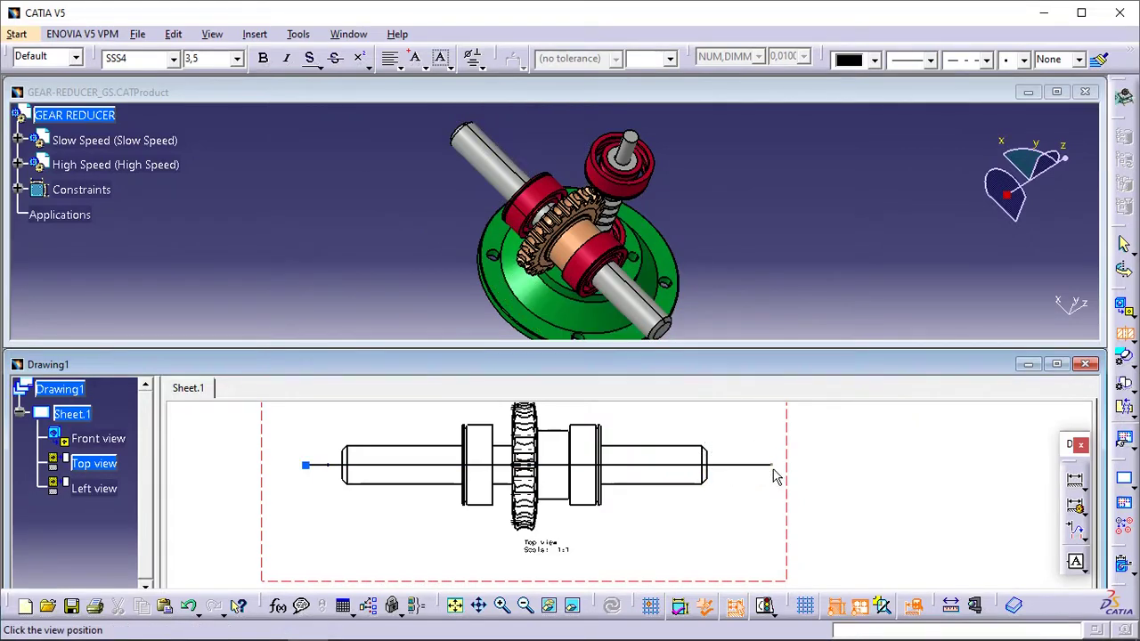
Place section view A-A at scale 1:1 below the Top view on the maximized sheet.
left_click(1057, 365)
scroll(463, 356, "down", 4)
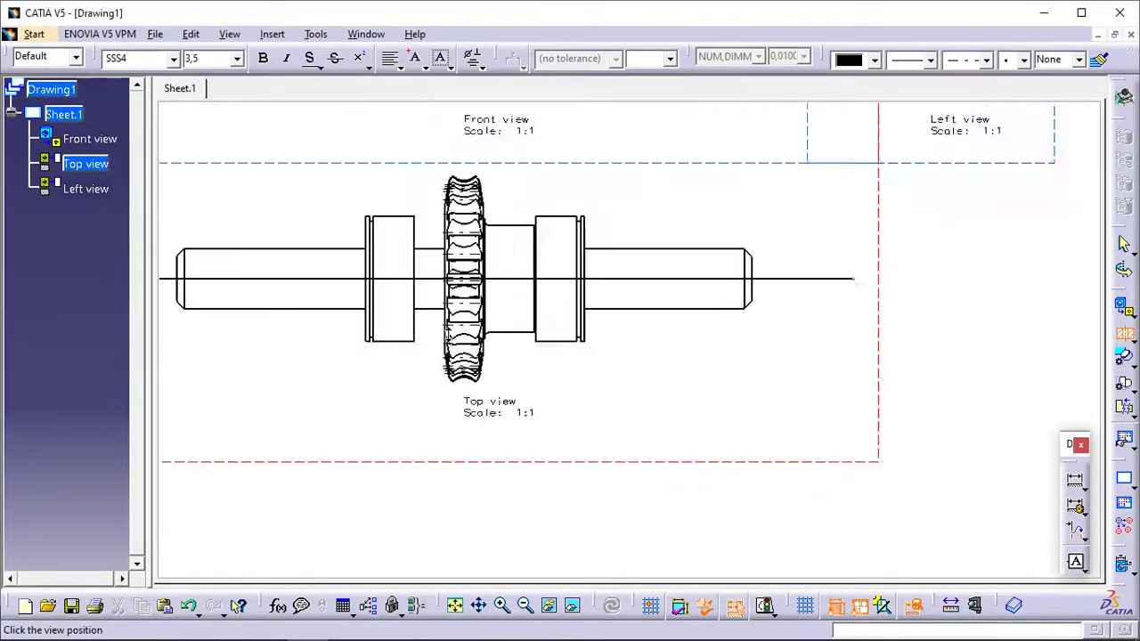
middle_click_drag(582, 417, 583, 485)
scroll(579, 383, "up", 3)
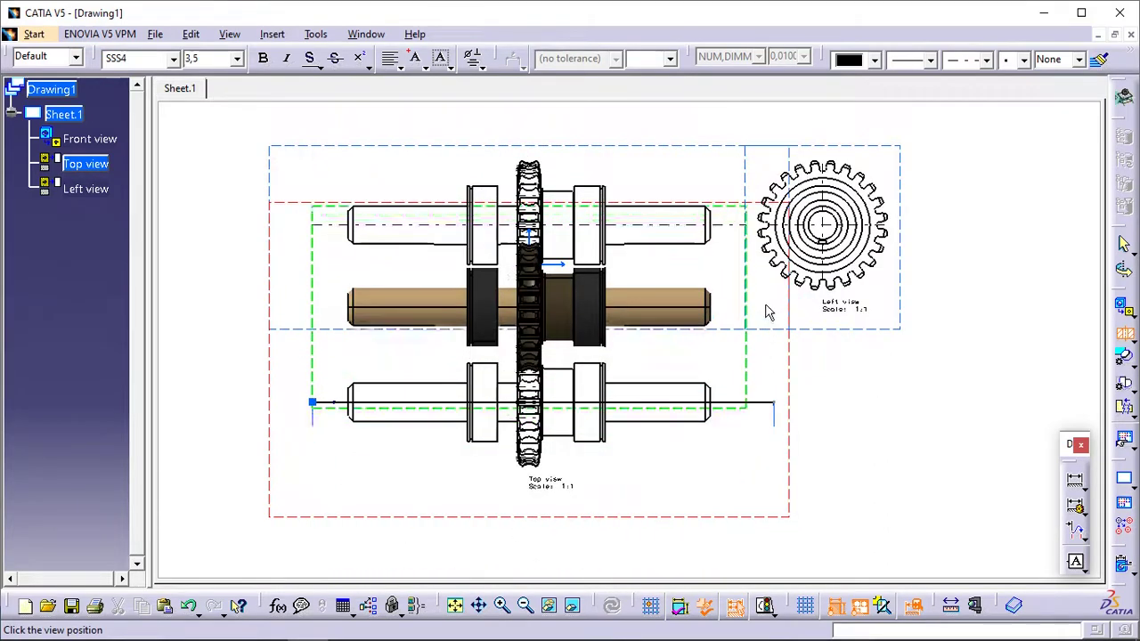
mouse_move(739, 414)
middle_mouse_down()
mouse_move(733, 400)
mouse_move(730, 472)
middle_mouse_up()
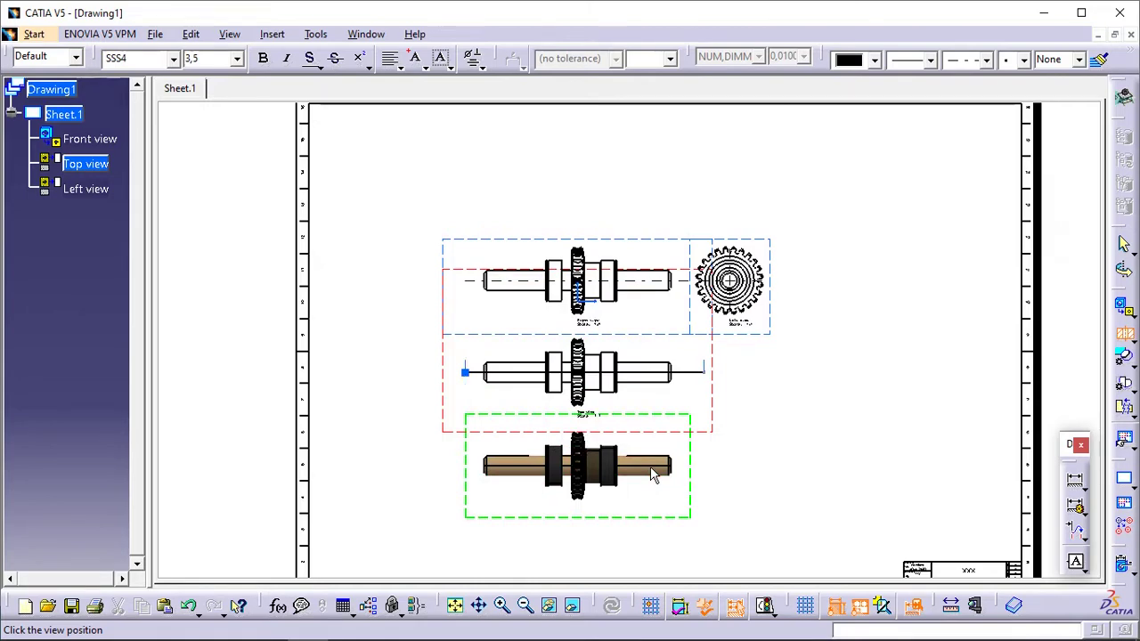
left_click(653, 475)
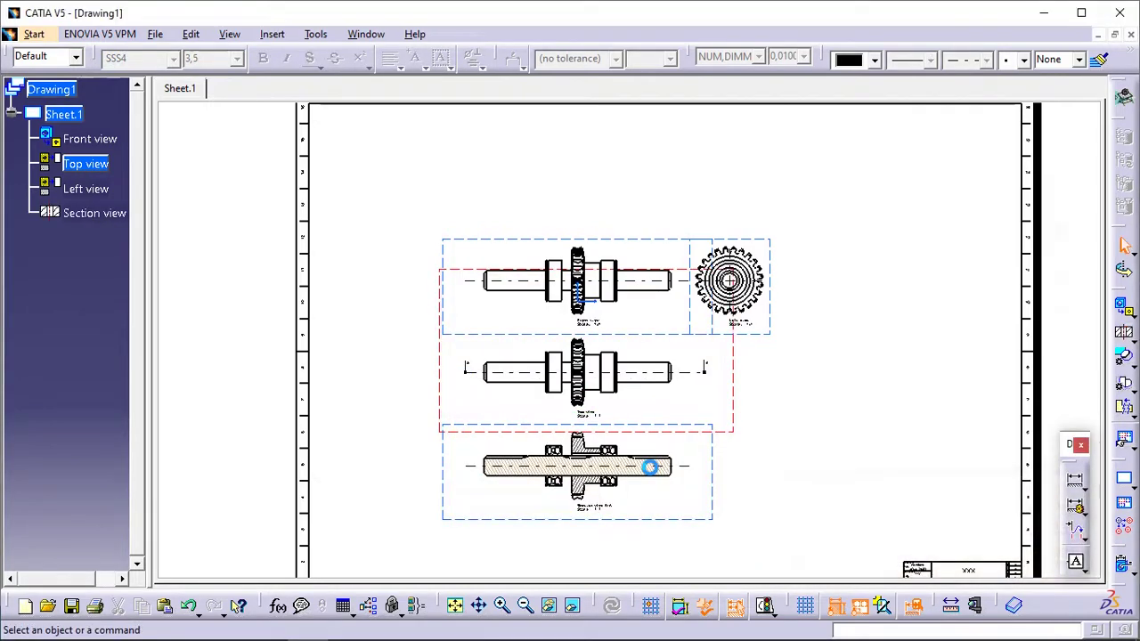
mouse_move(672, 458)
middle_mouse_down()
mouse_move(692, 363)
mouse_move(683, 293)
mouse_move(593, 422)
mouse_move(679, 458)
mouse_move(674, 402)
mouse_move(633, 382)
mouse_move(665, 426)
middle_mouse_up()
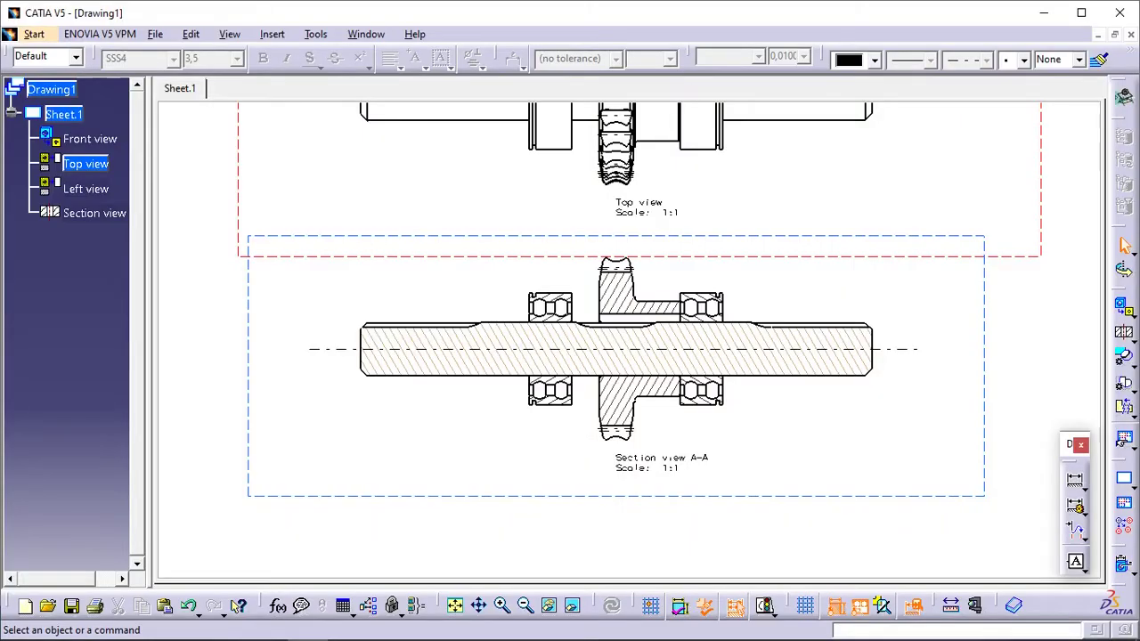
Overload properties of Section view A-A, adding the slow speed shaft and both bearings.
left_click(556, 497)
right_click(557, 501)
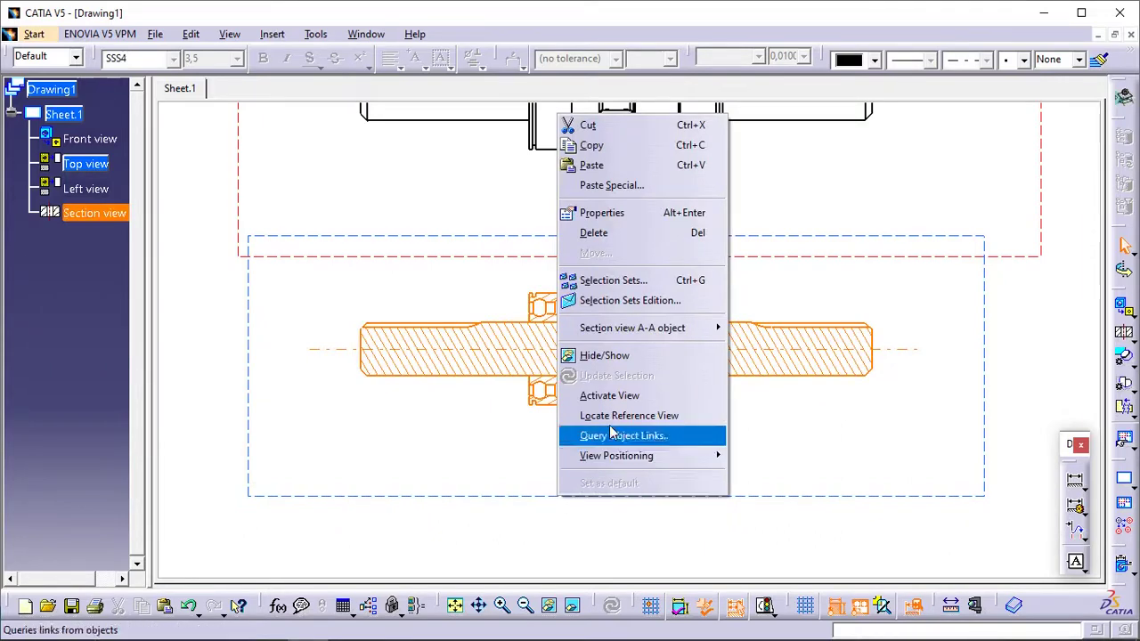
mouse_move(650, 333)
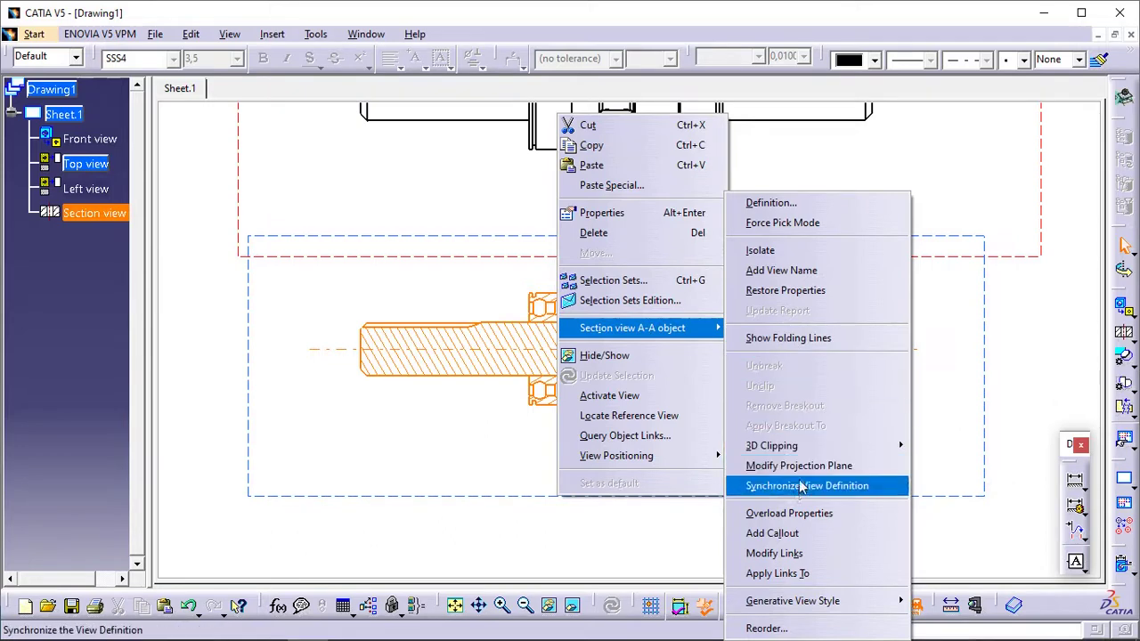
left_click(789, 514)
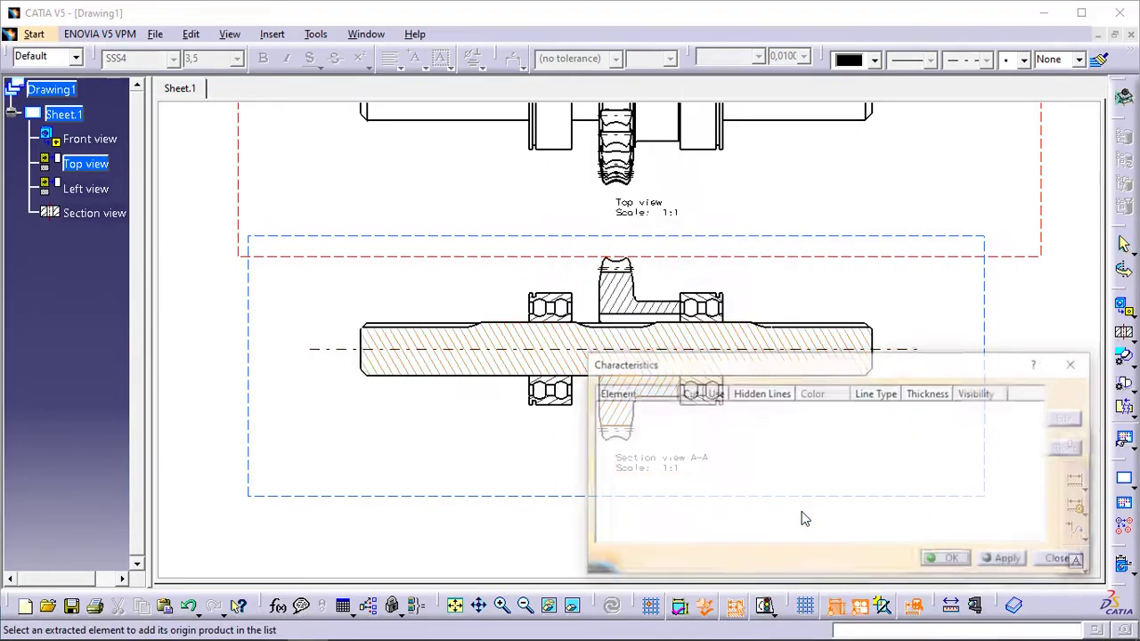
mouse_move(766, 370)
left_mouse_down()
mouse_move(857, 321)
mouse_move(919, 371)
mouse_move(781, 374)
left_mouse_up()
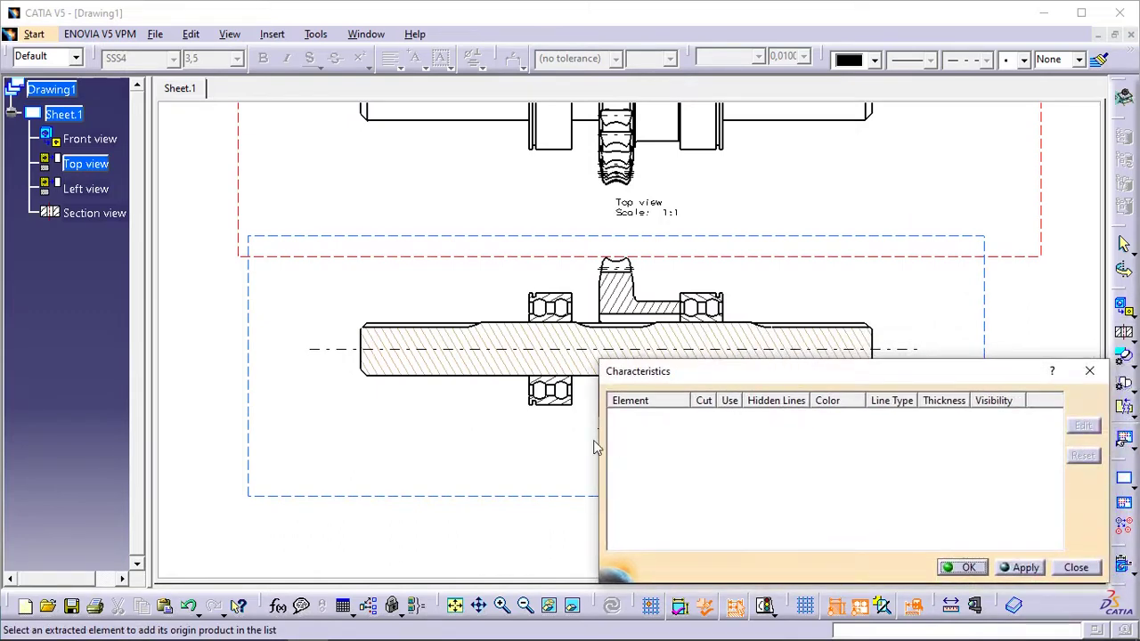
left_click(478, 375)
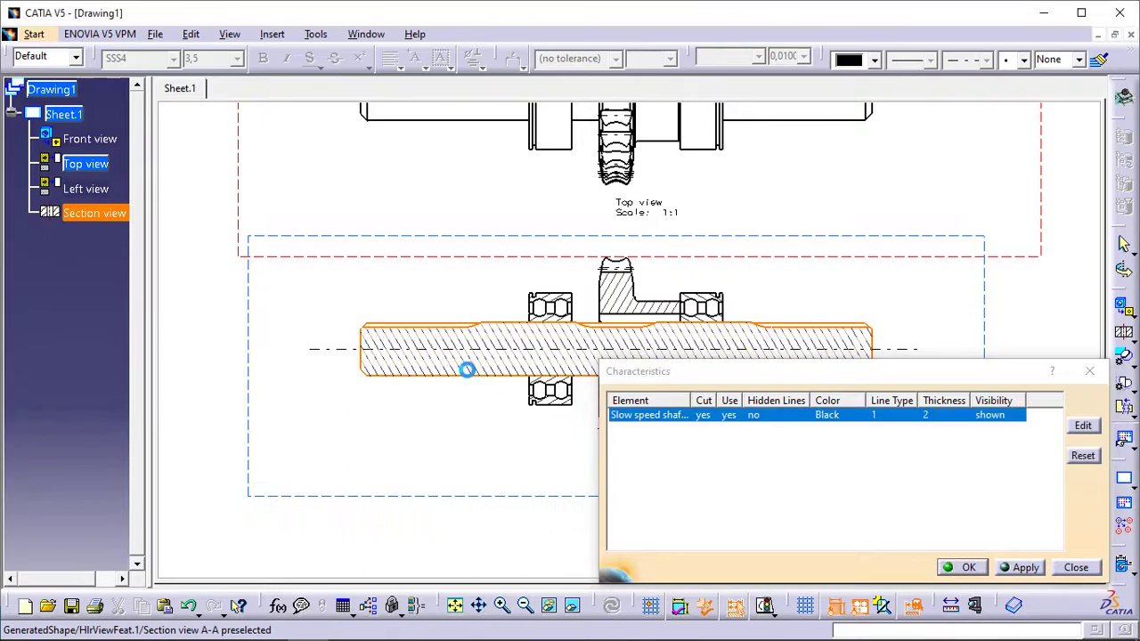
left_click(552, 305)
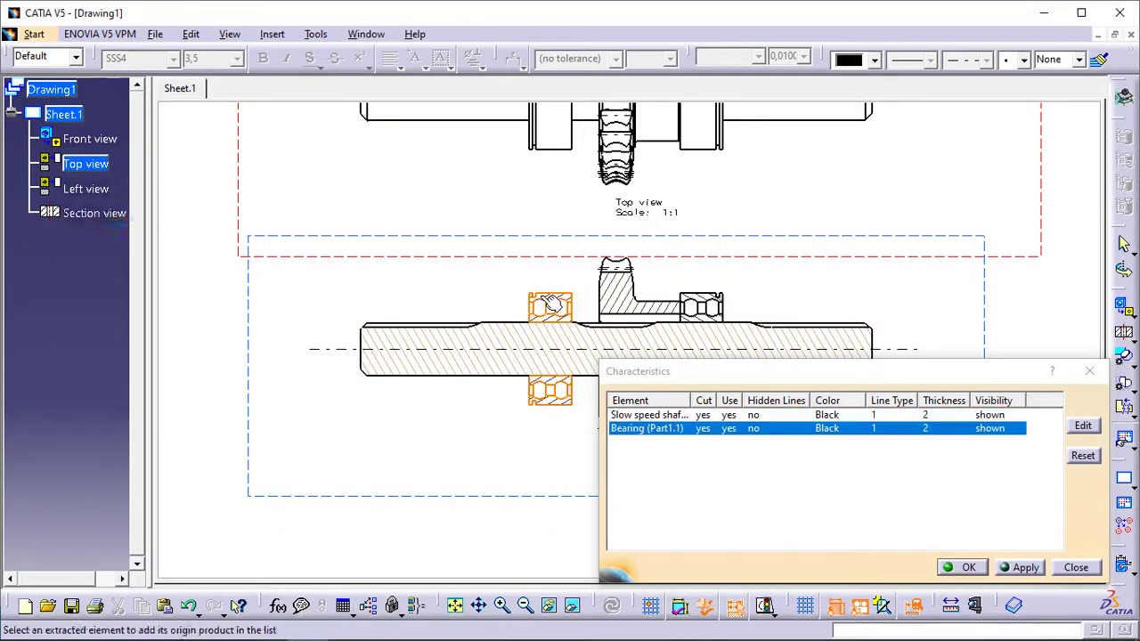
left_click(711, 294)
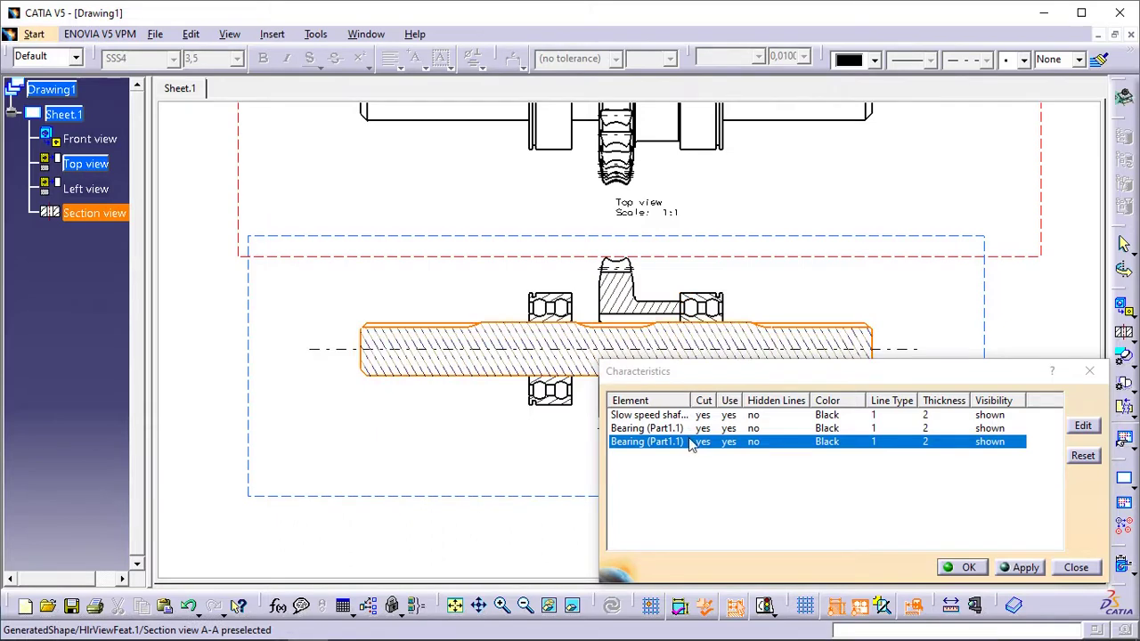
Edit the Slow speed shaft row and uncheck Cut in section views.
left_click(657, 415)
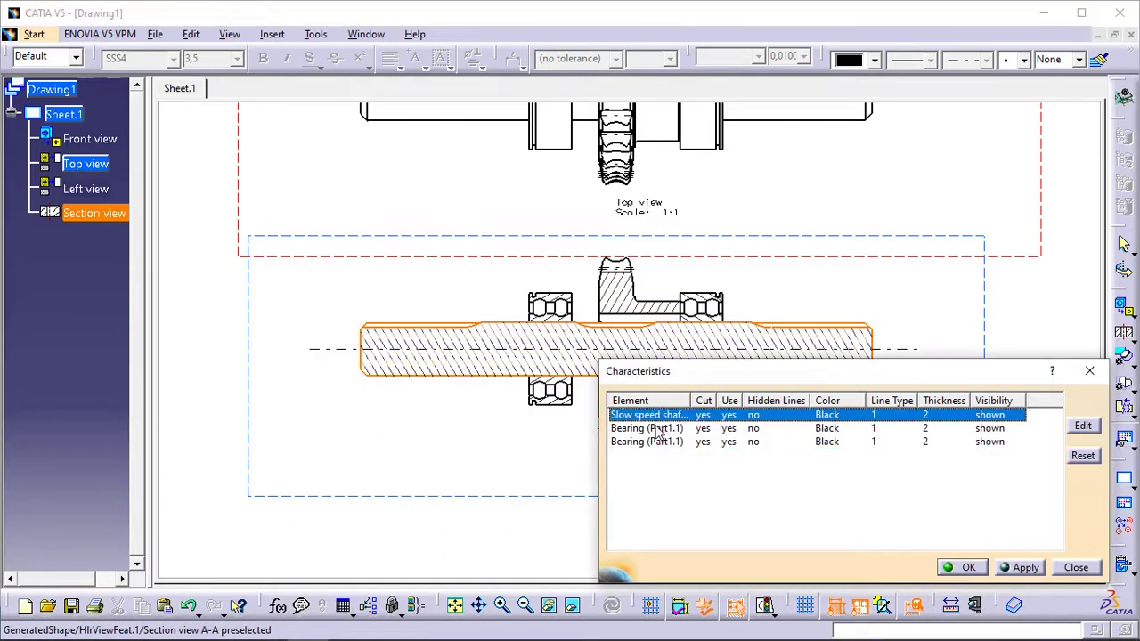
left_click(659, 429)
left_click(662, 443)
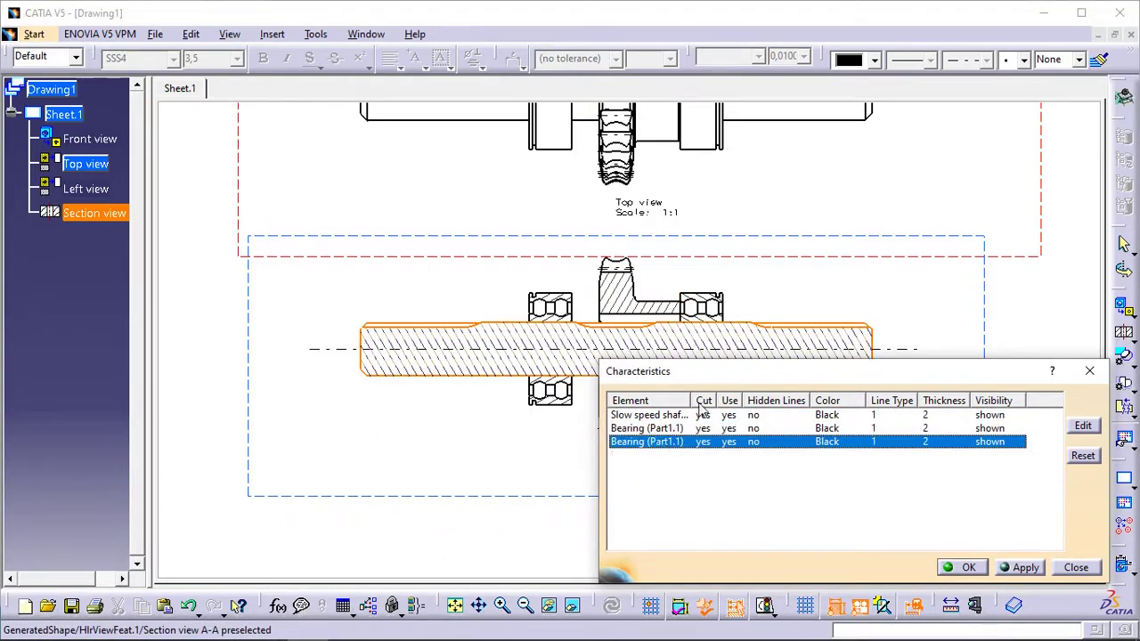
left_click_drag(692, 401, 712, 403)
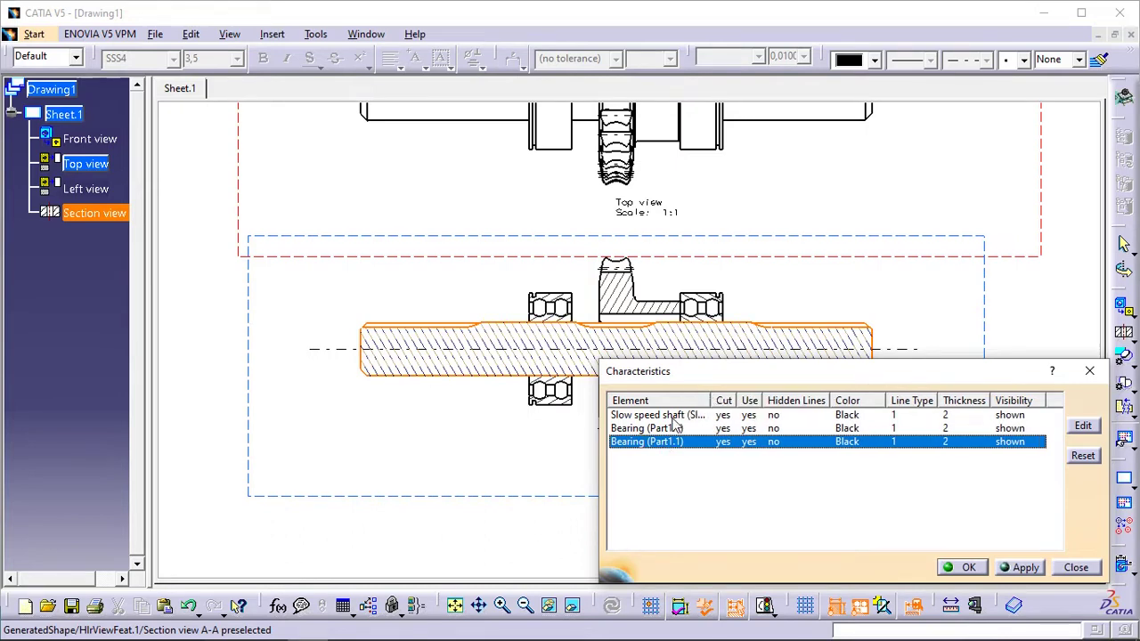
left_click(670, 415)
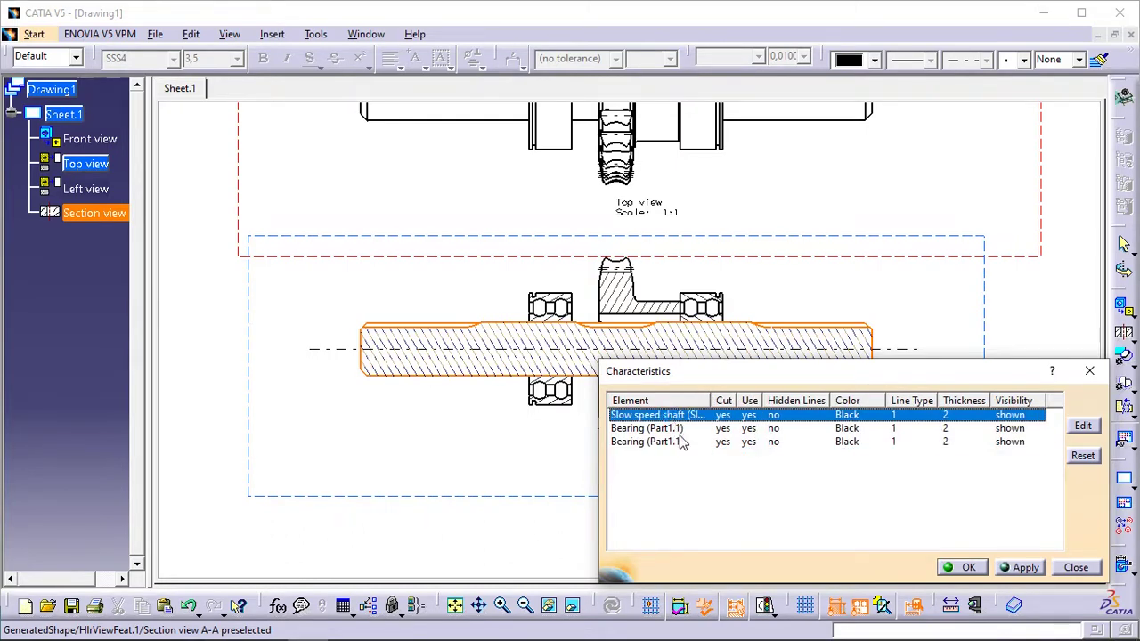
left_click(1087, 426)
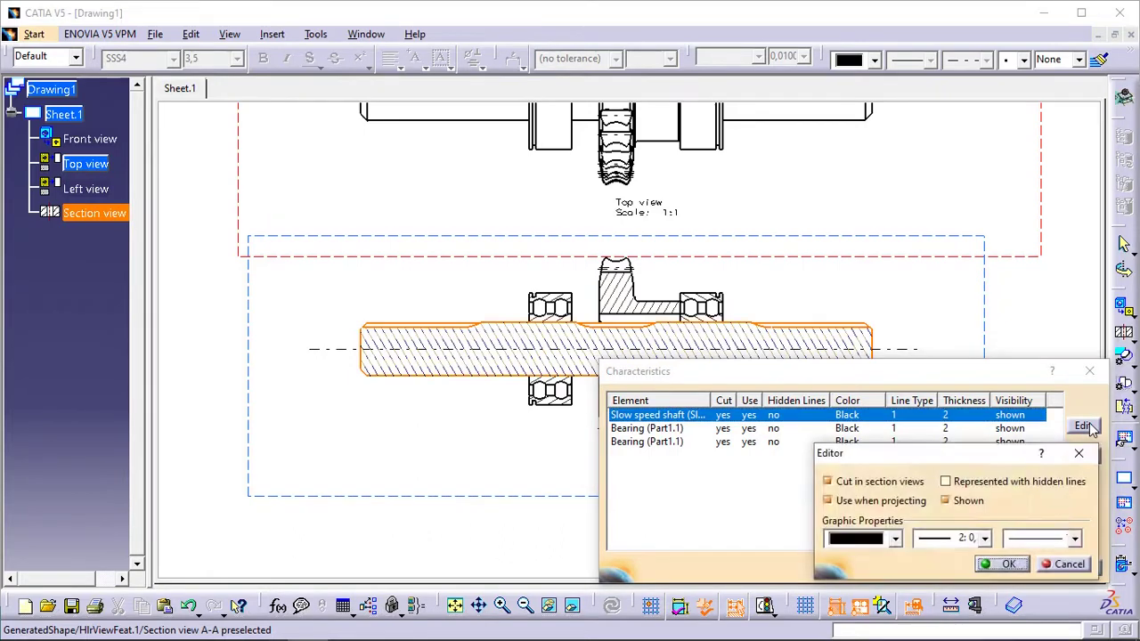
left_click_drag(1014, 450, 476, 429)
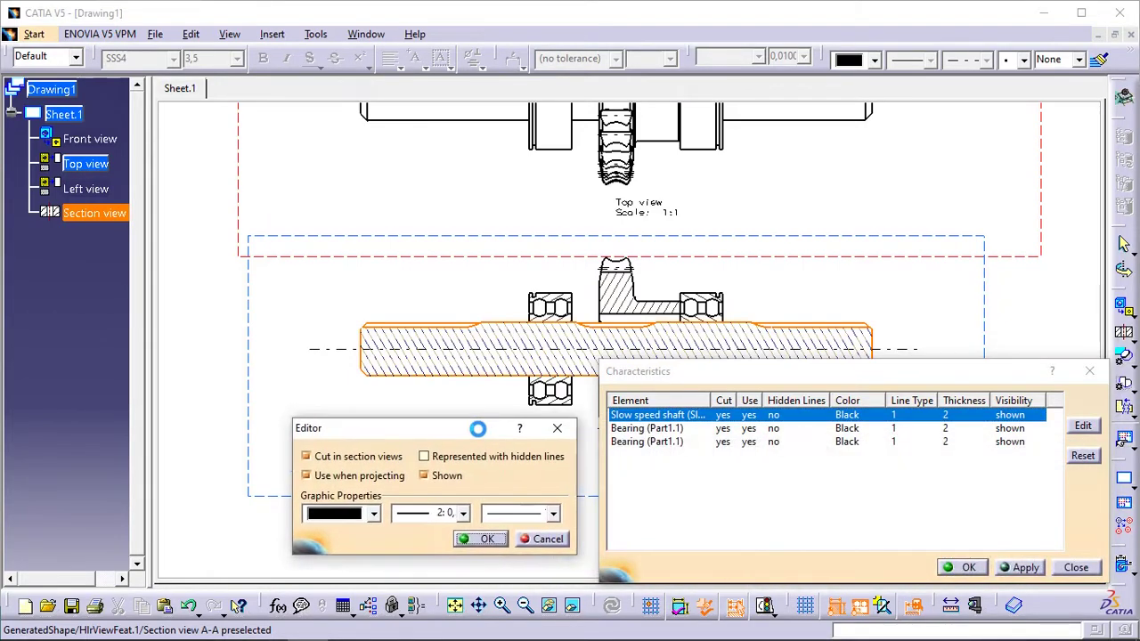
left_click(307, 460)
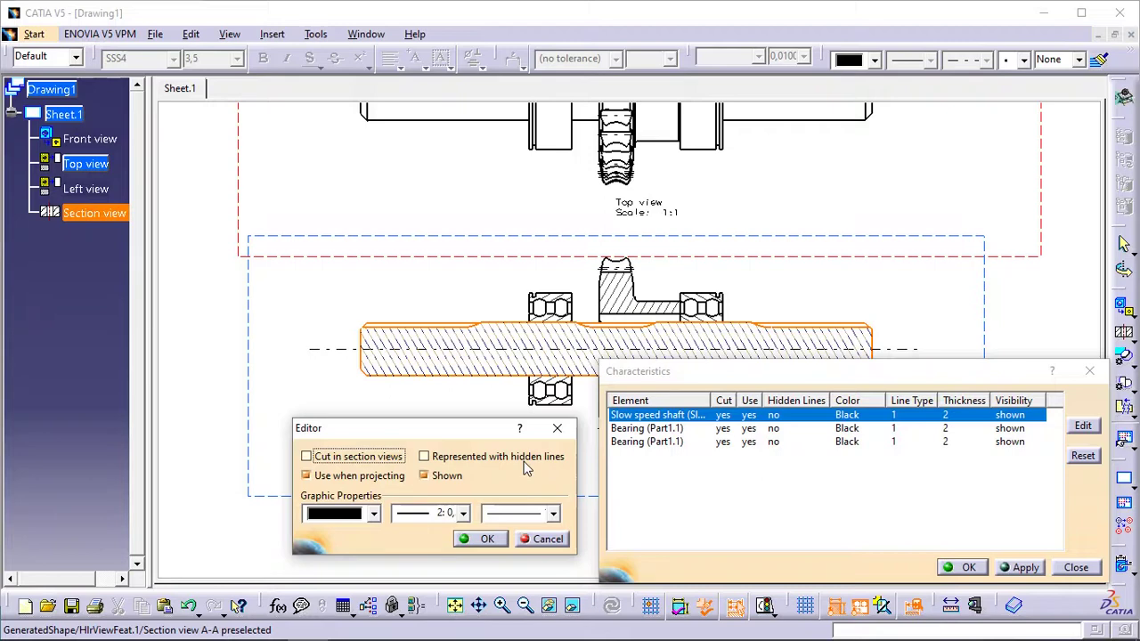
left_click(479, 539)
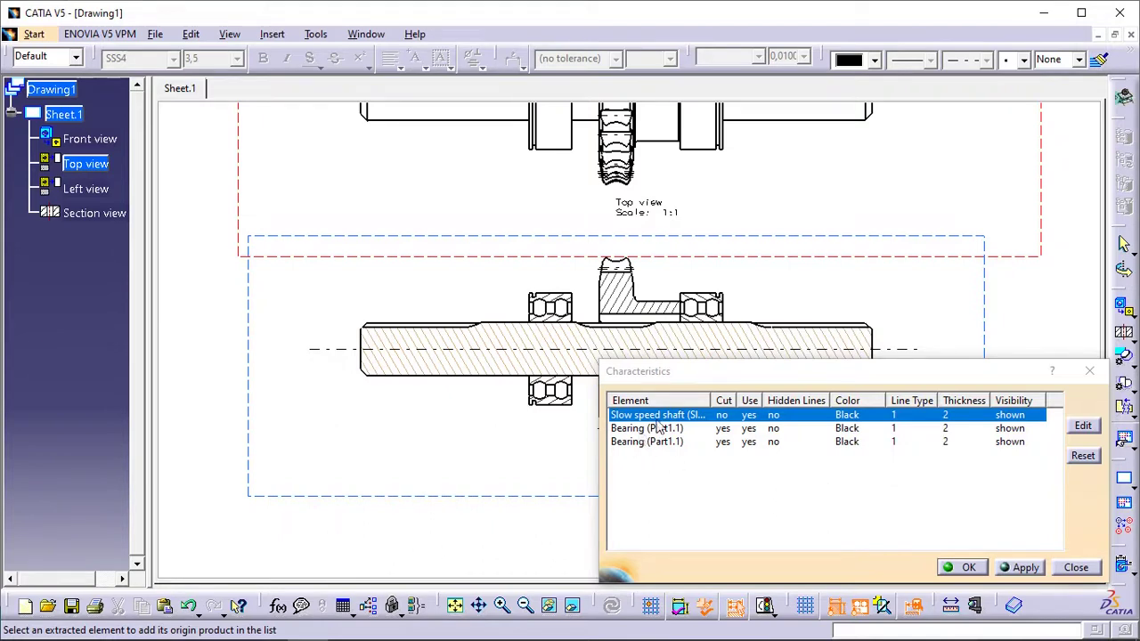
Select both Bearing rows together and assign them the colour red.
left_click(681, 374)
left_click(660, 429)
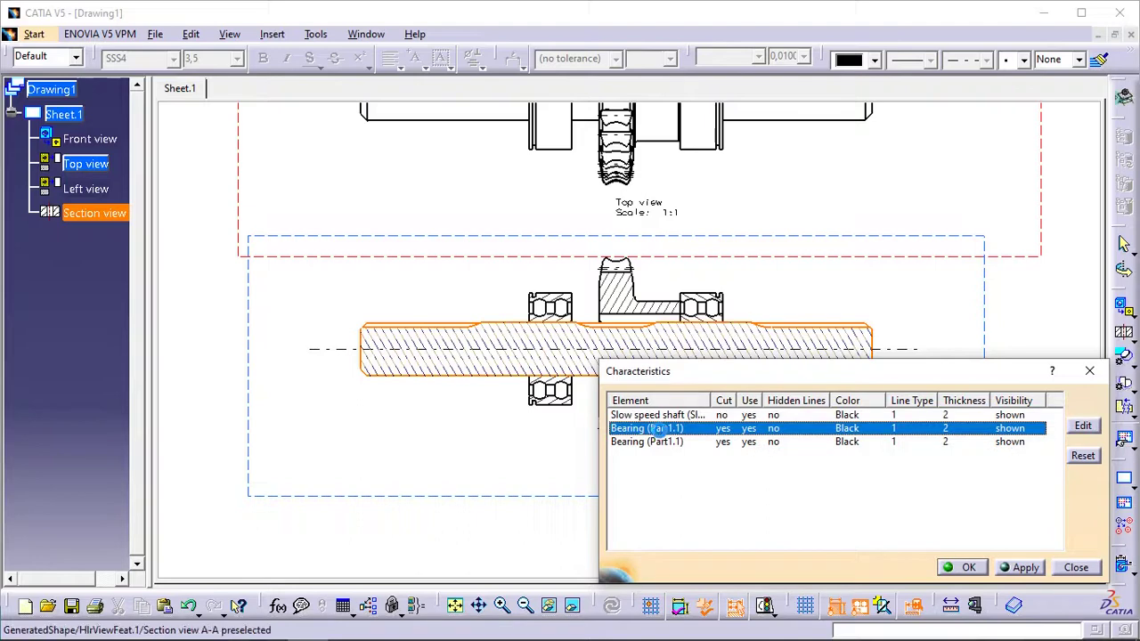
left_click(663, 441, "ctrl")
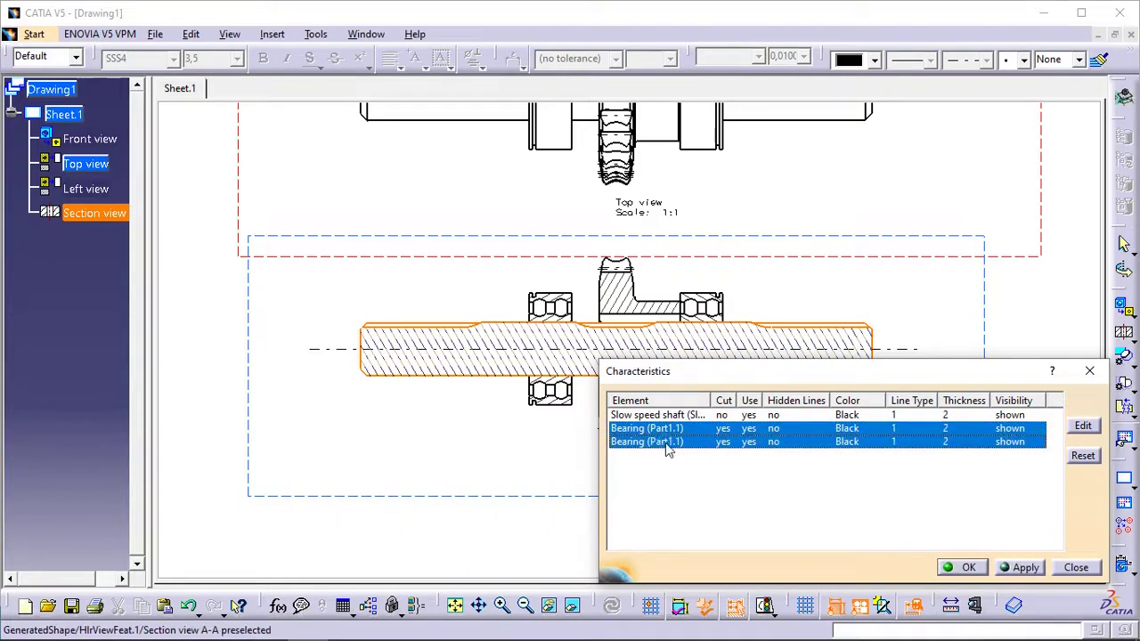
left_click(1083, 427)
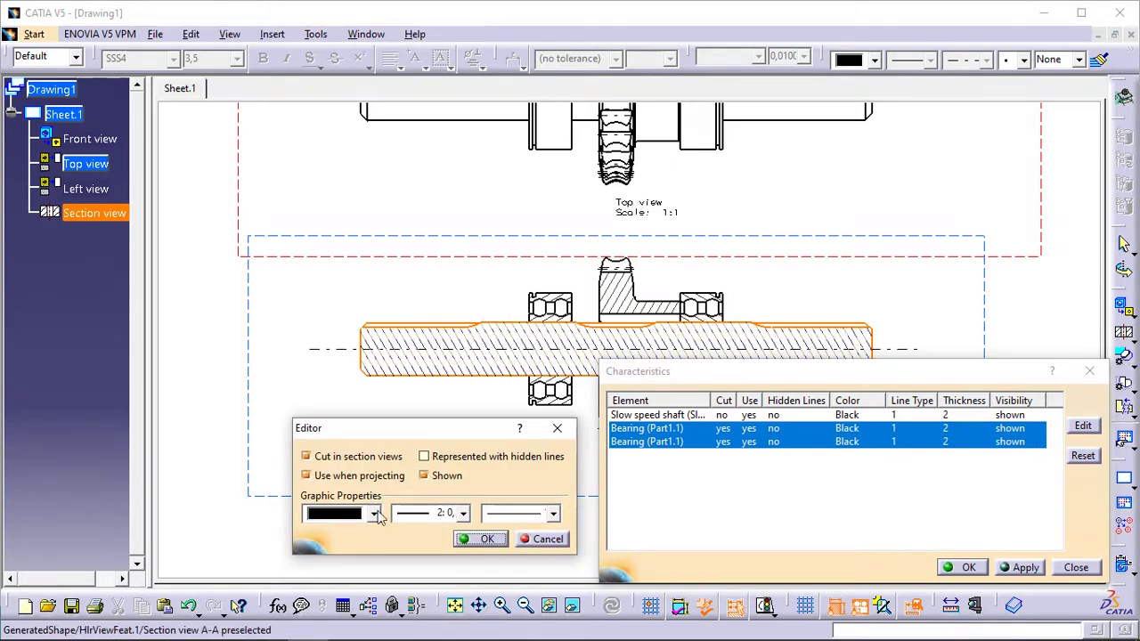
left_click(375, 515)
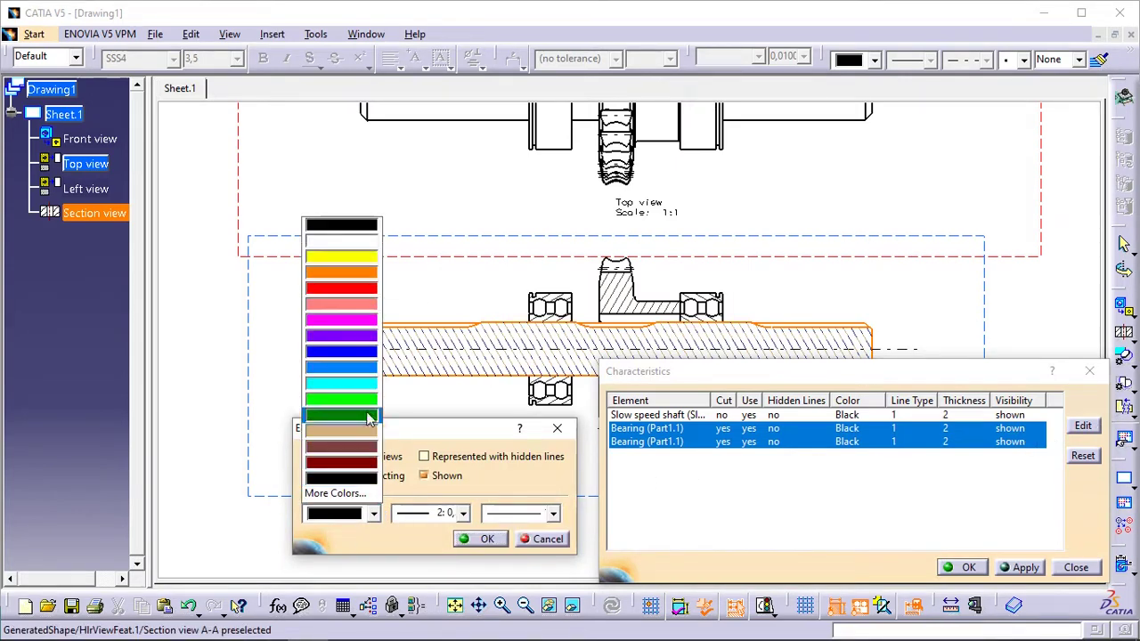
left_click(356, 289)
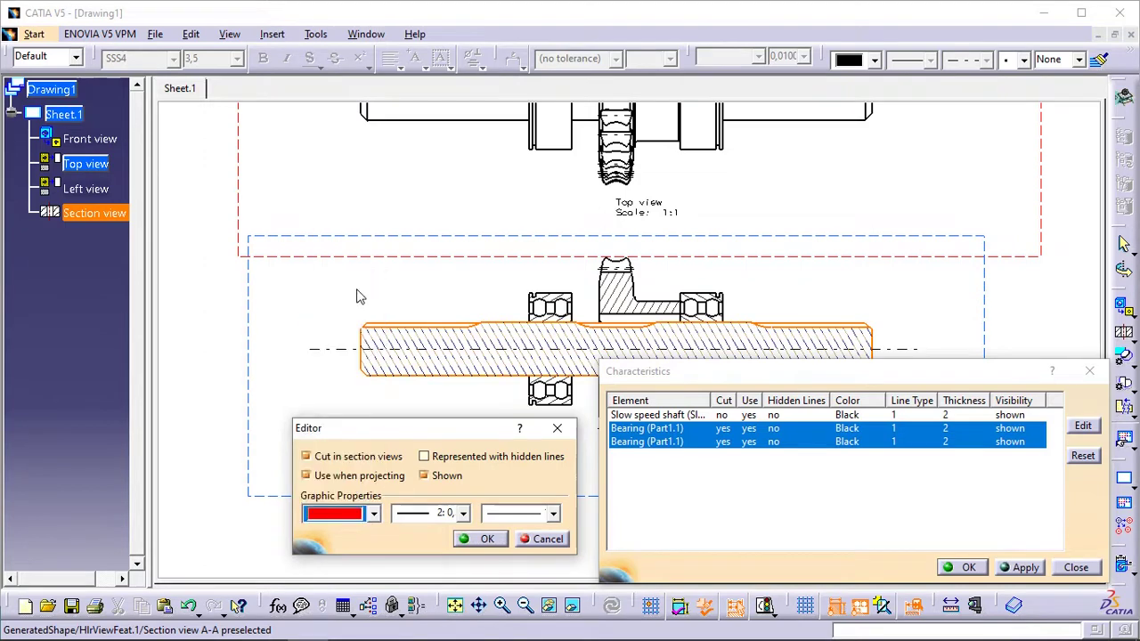
left_click(488, 540)
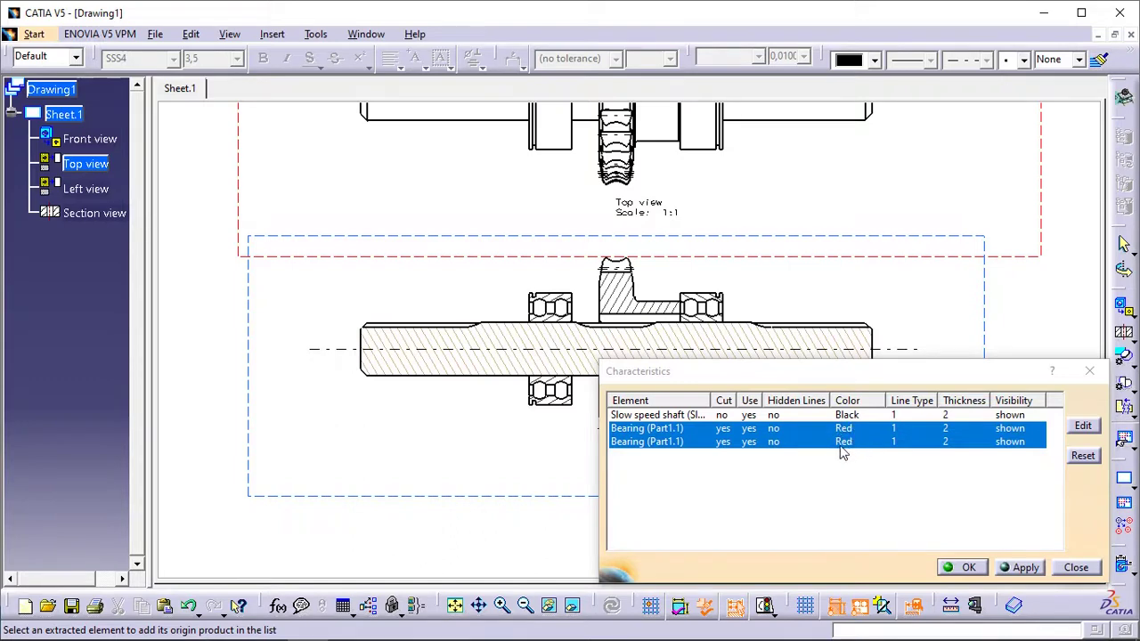
left_click(726, 416)
left_click(967, 568)
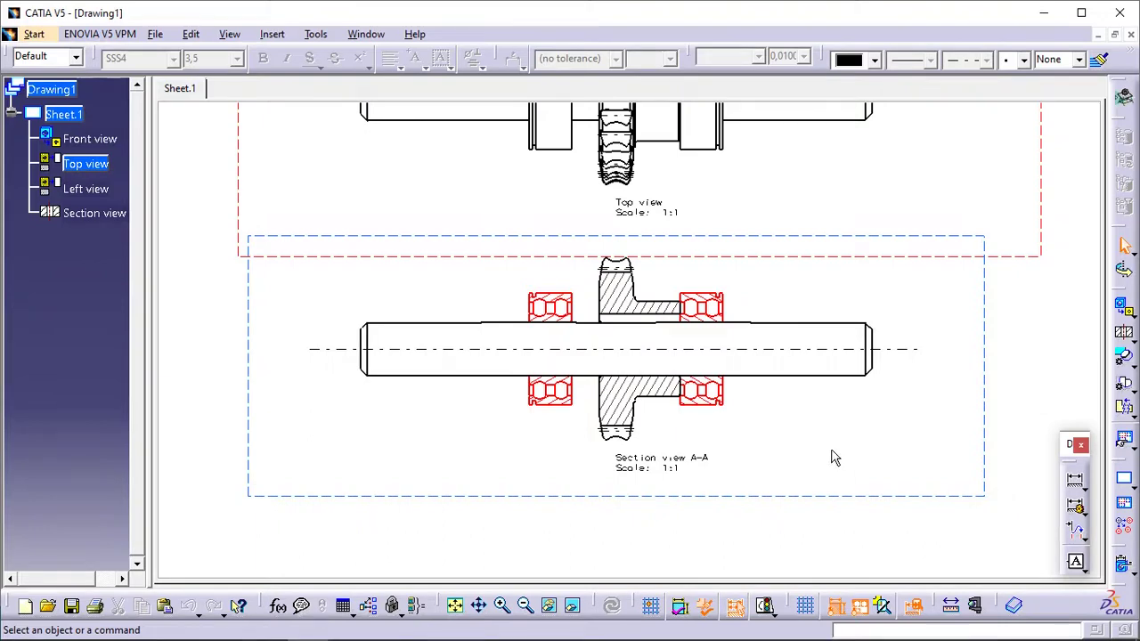
middle_click_drag(824, 458, 825, 395)
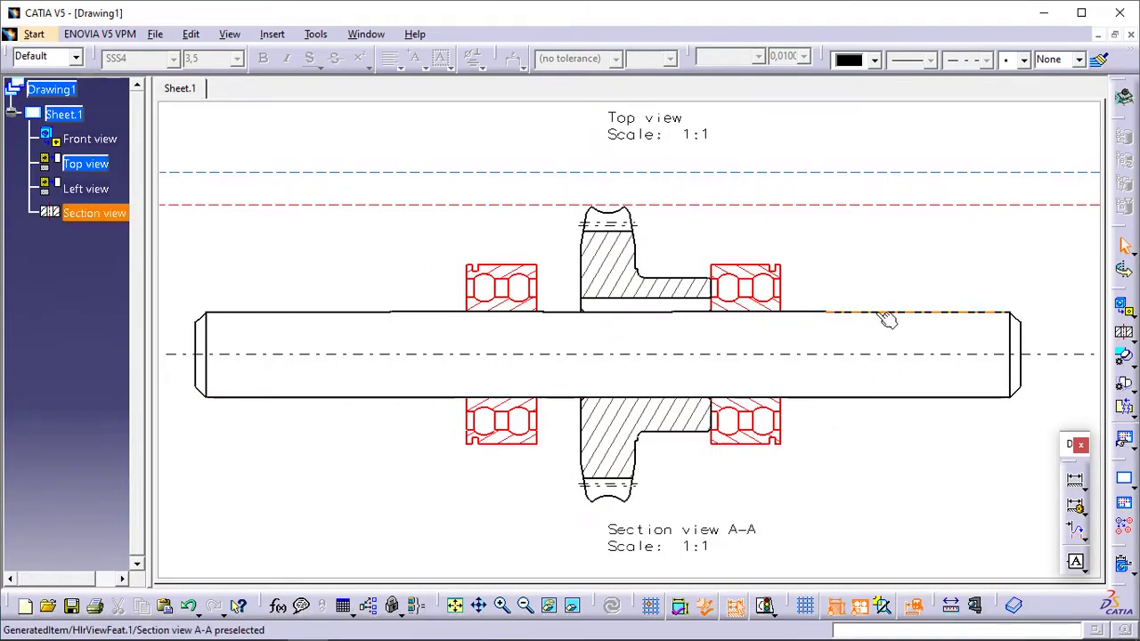
middle_click_drag(878, 449, 876, 501)
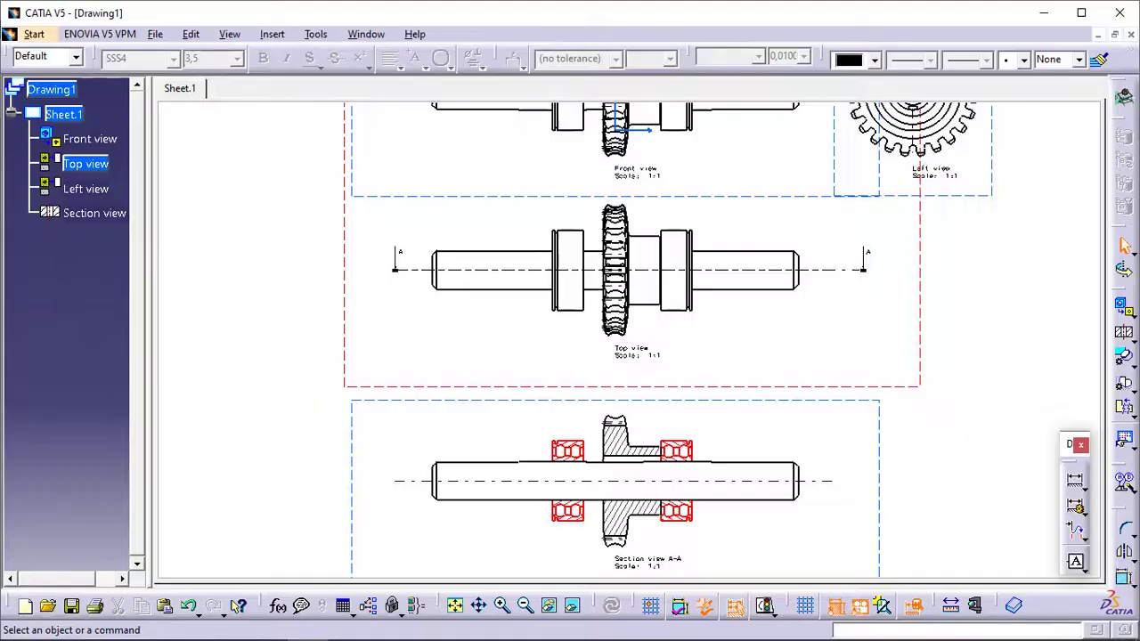
middle_click_drag(704, 371, 700, 315)
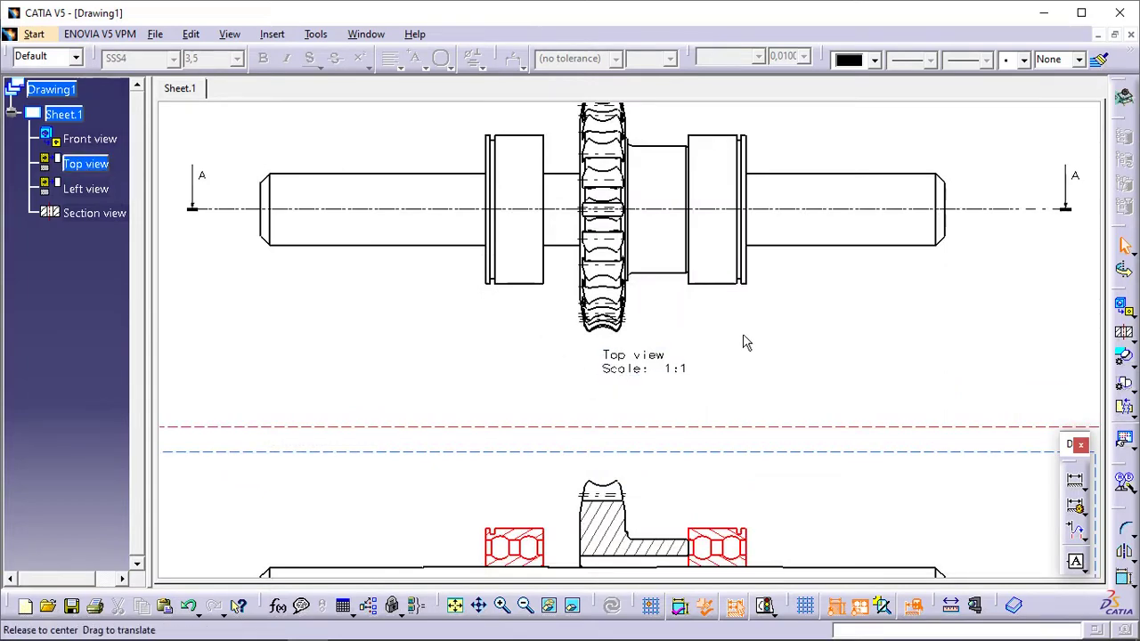
middle_click_drag(743, 339, 740, 385)
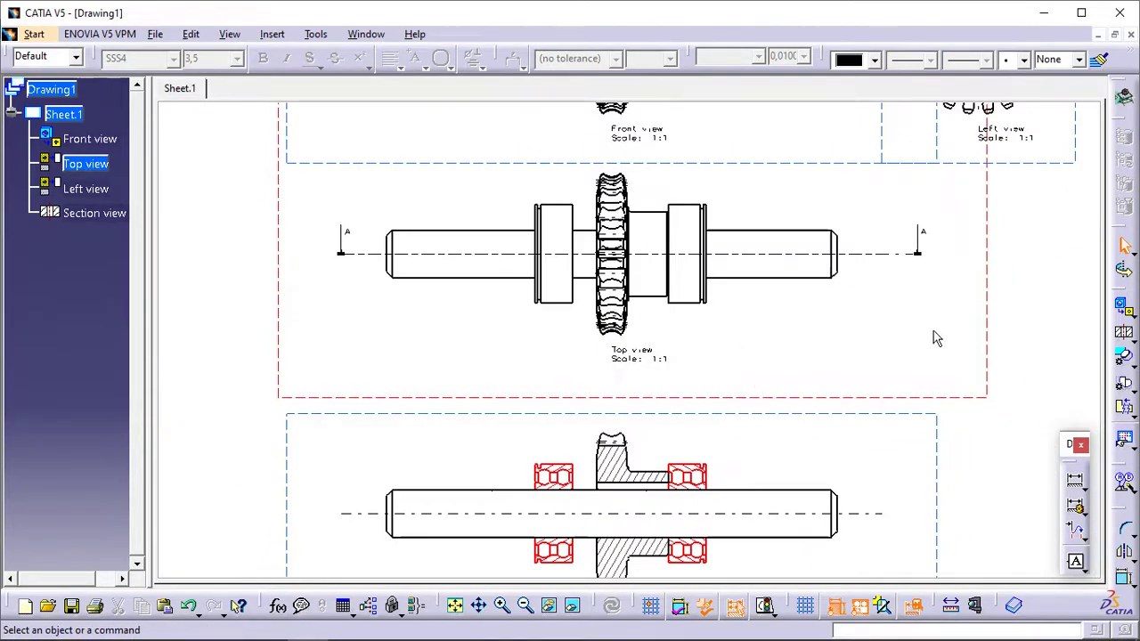
left_click(990, 306)
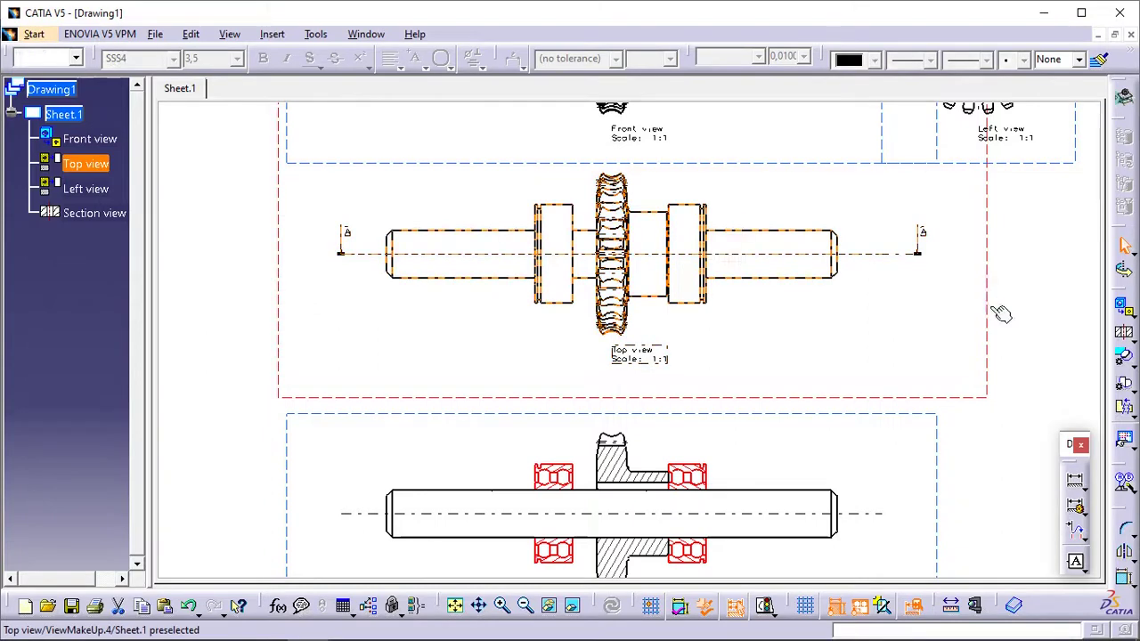
left_click(988, 383)
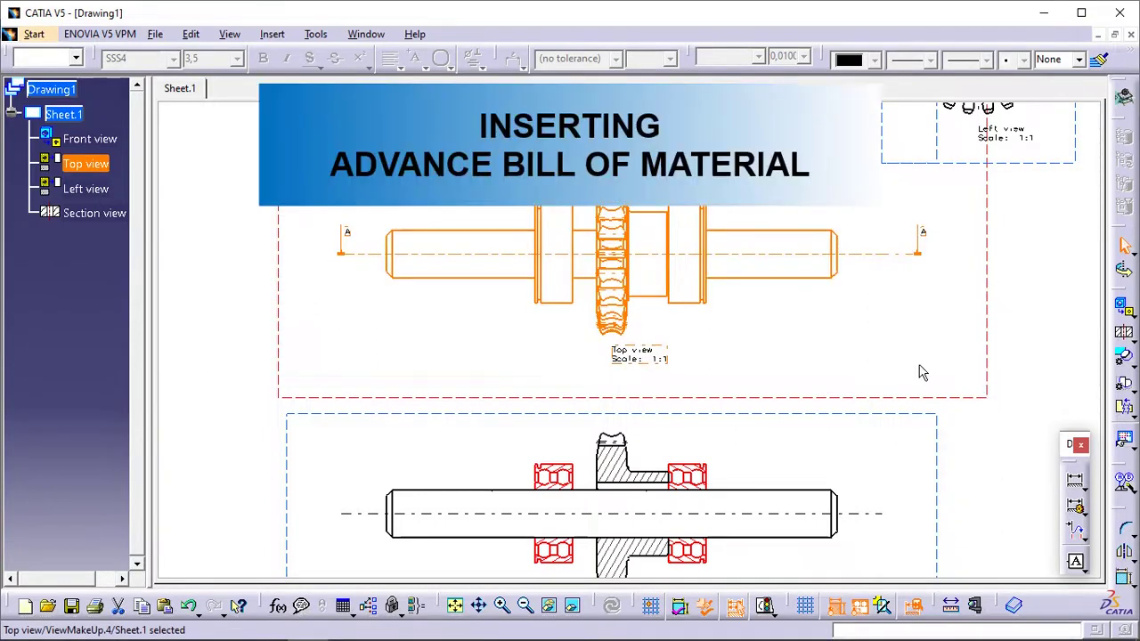
Insert an Advanced Bill of Material using the Top view as the assembly source.
left_click(899, 360)
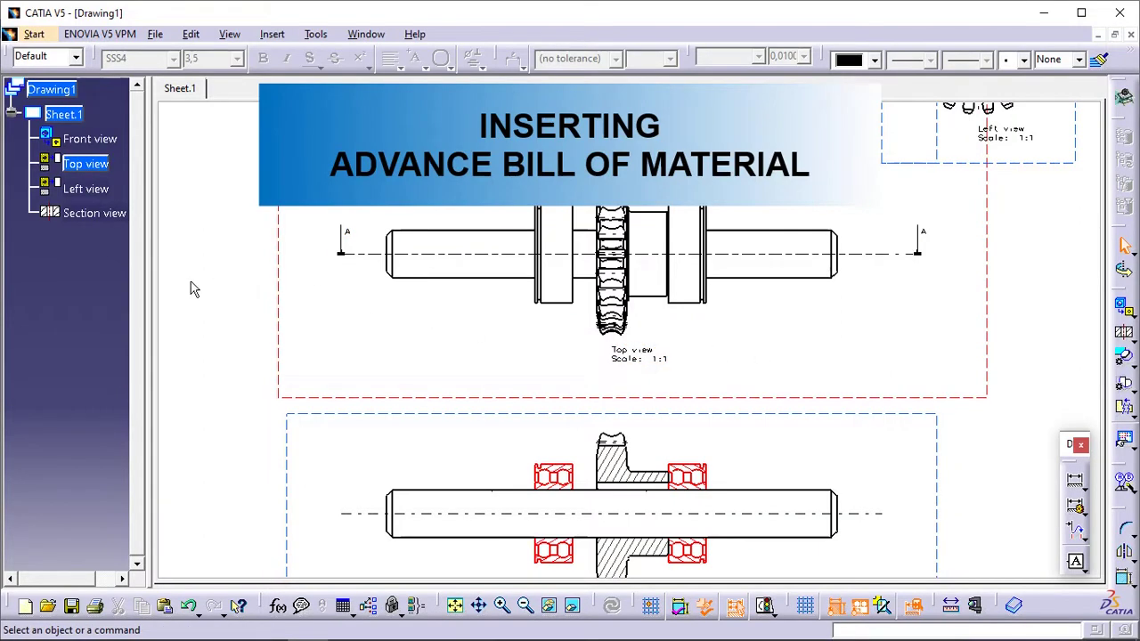
mouse_move(337, 237)
middle_mouse_down()
mouse_move(405, 252)
mouse_move(424, 285)
middle_mouse_up()
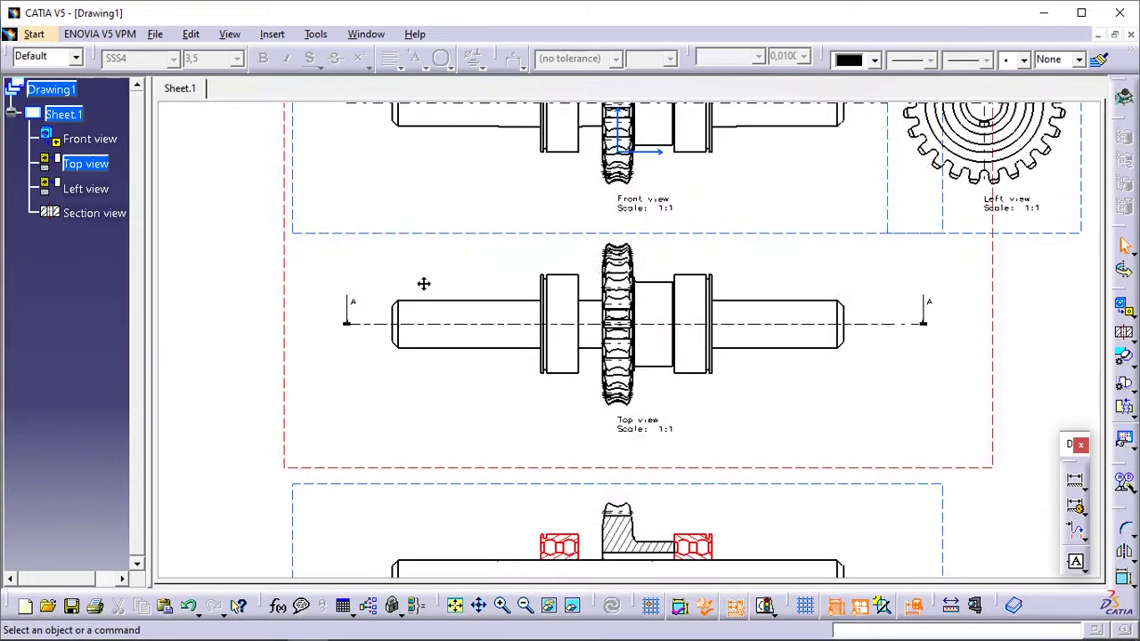
left_click(272, 35)
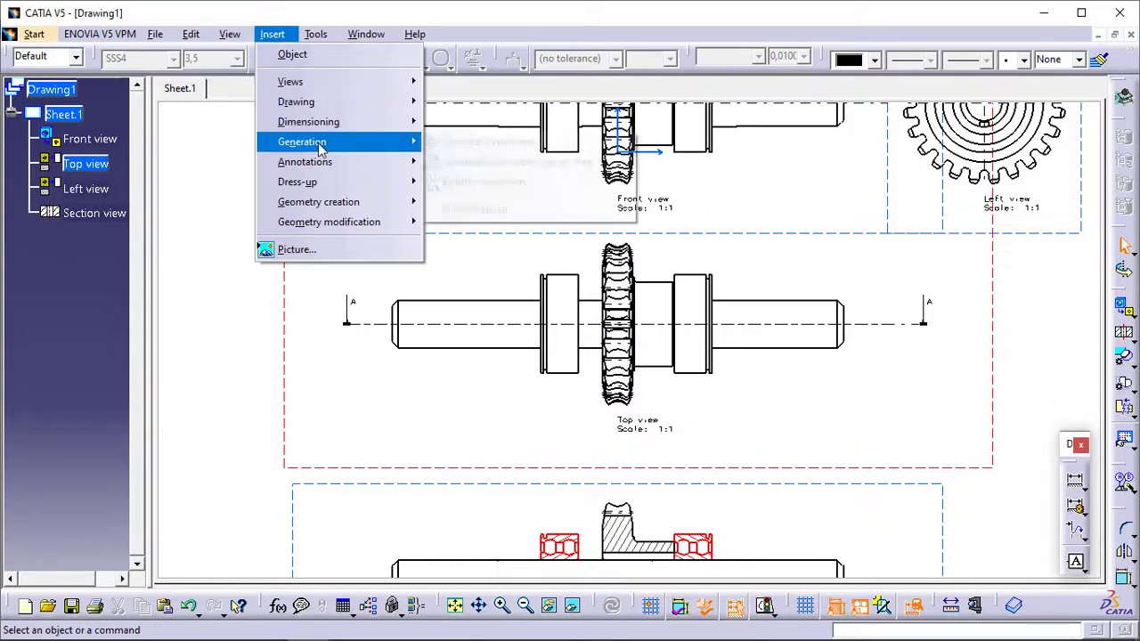
mouse_move(339, 141)
mouse_move(520, 218)
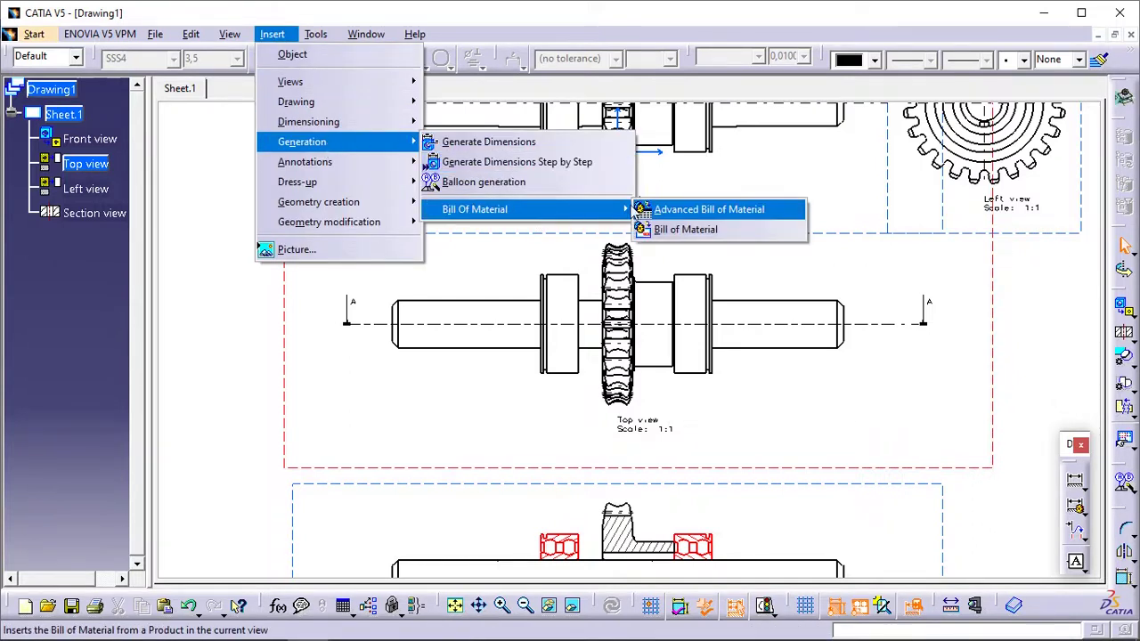
left_click(693, 211)
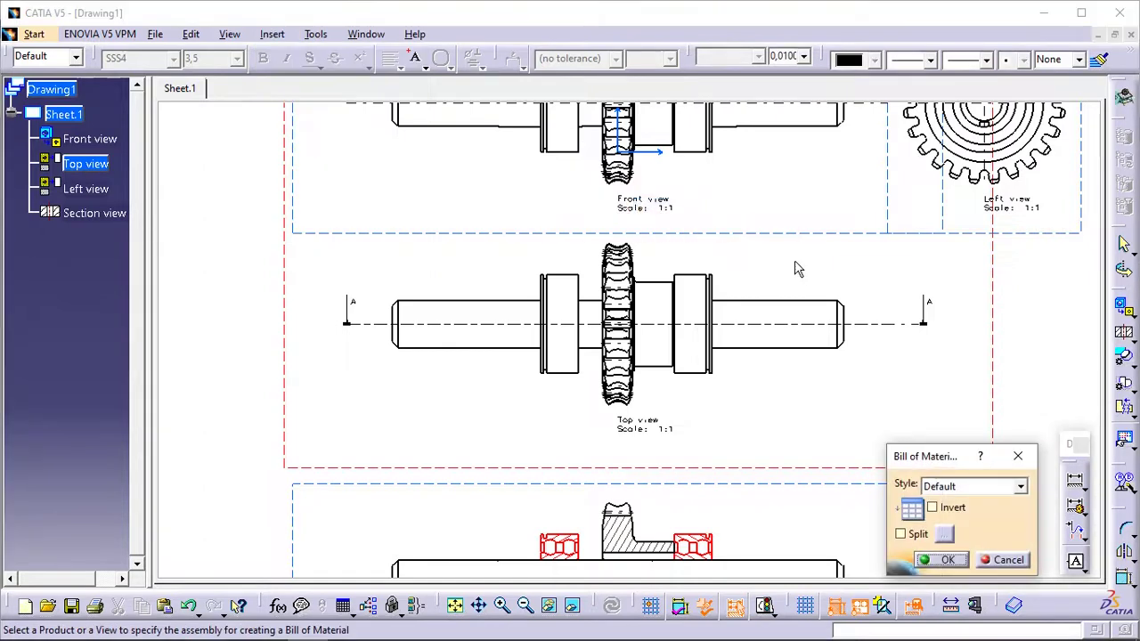
left_click(773, 394)
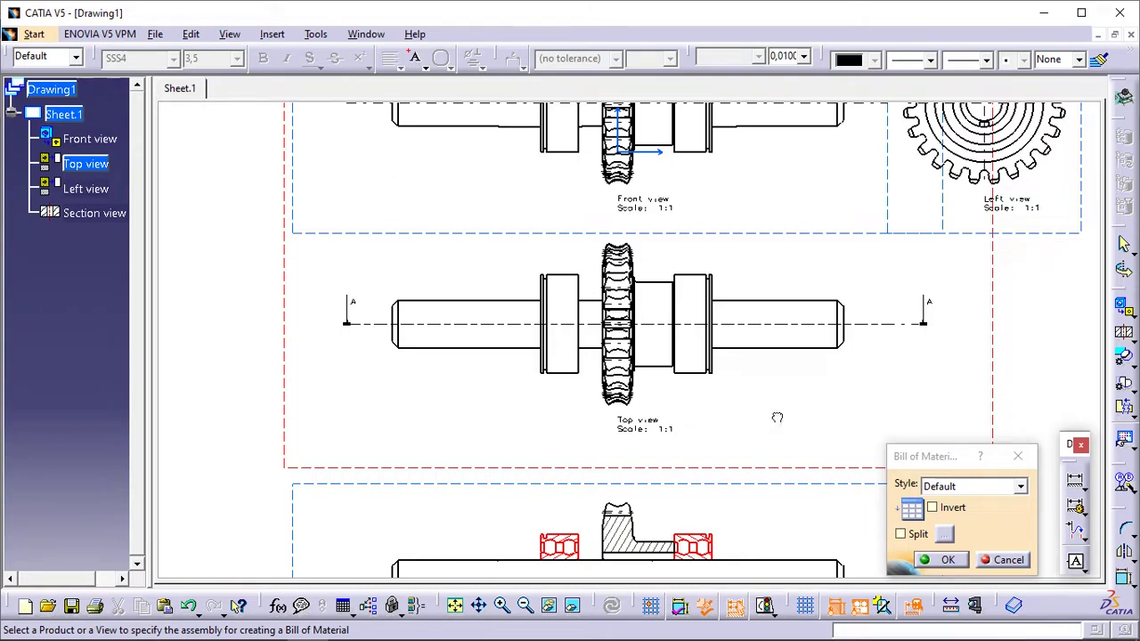
left_click_drag(926, 455, 853, 512)
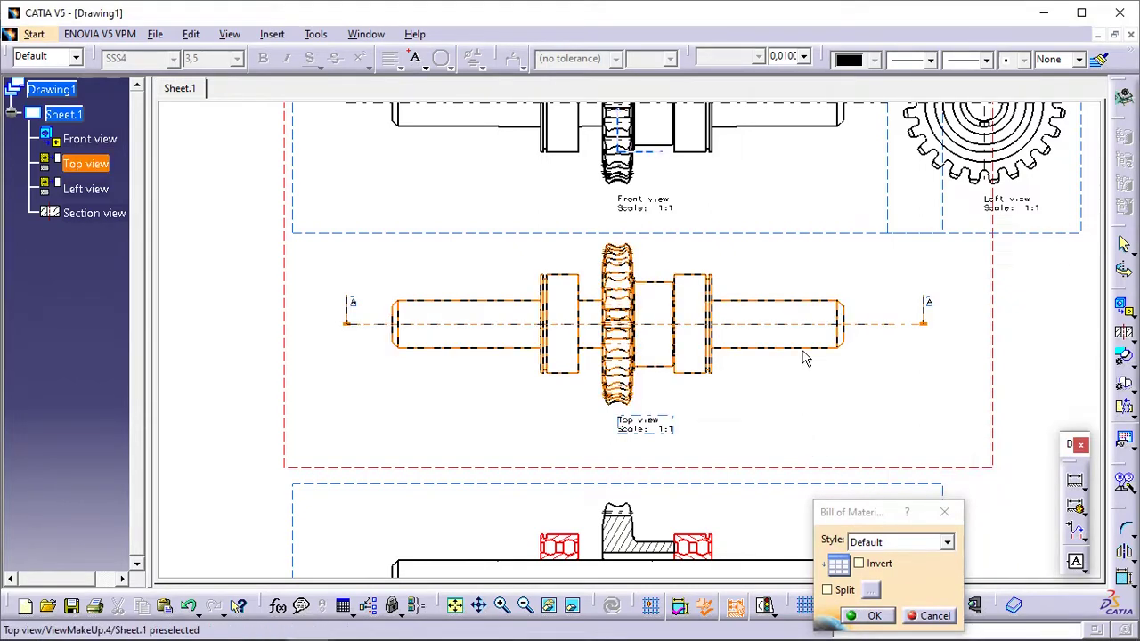
left_click(990, 339)
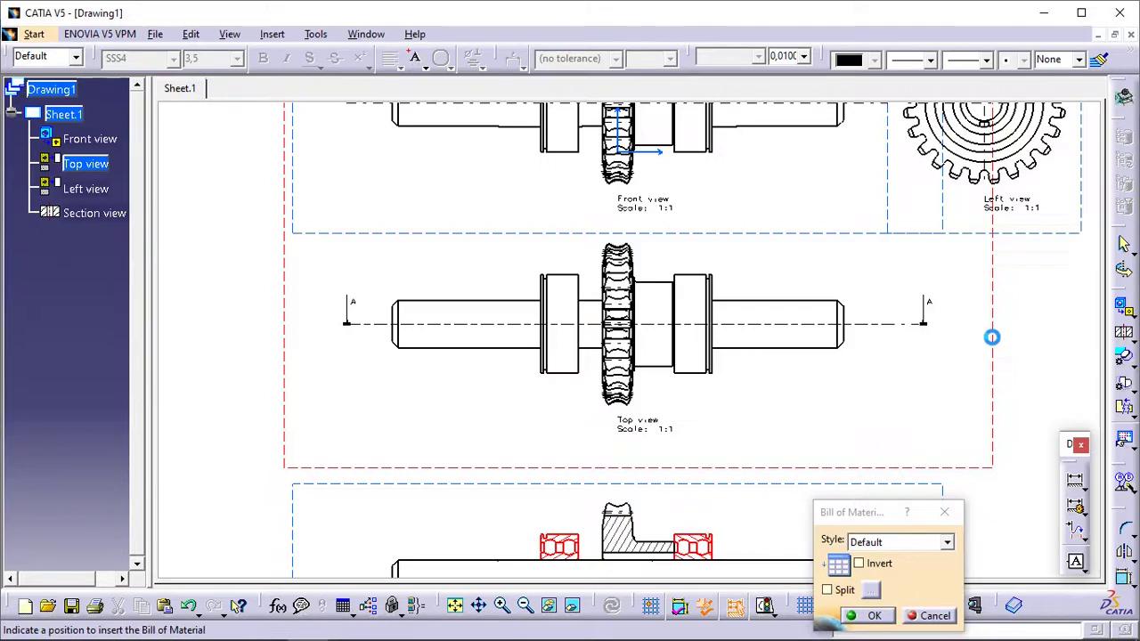
Place the parts table on the sheet and move it beside the Top view.
left_click(797, 432)
left_click_drag(802, 433, 730, 392)
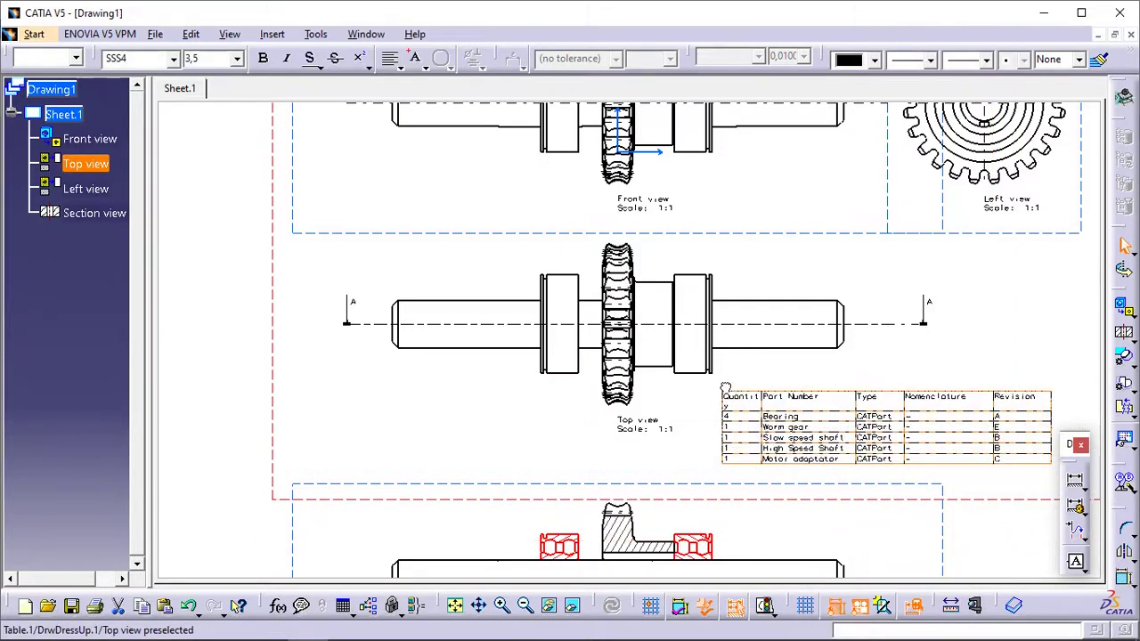
mouse_move(730, 394)
middle_mouse_down()
mouse_move(624, 344)
mouse_move(539, 341)
mouse_move(539, 357)
middle_mouse_up()
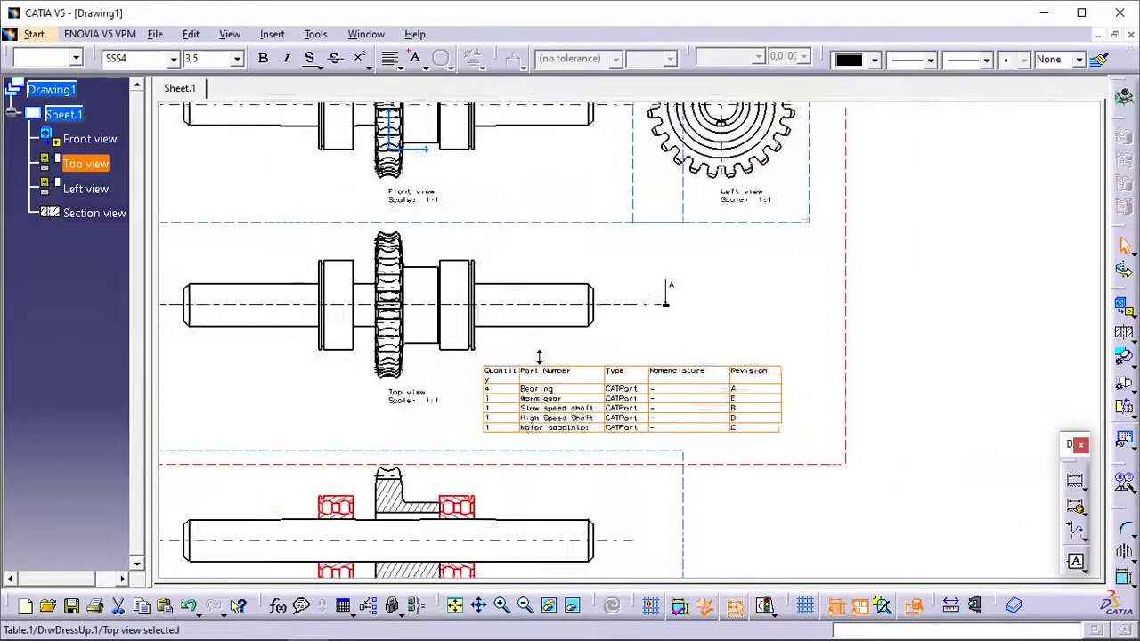
left_click_drag(546, 364, 670, 349)
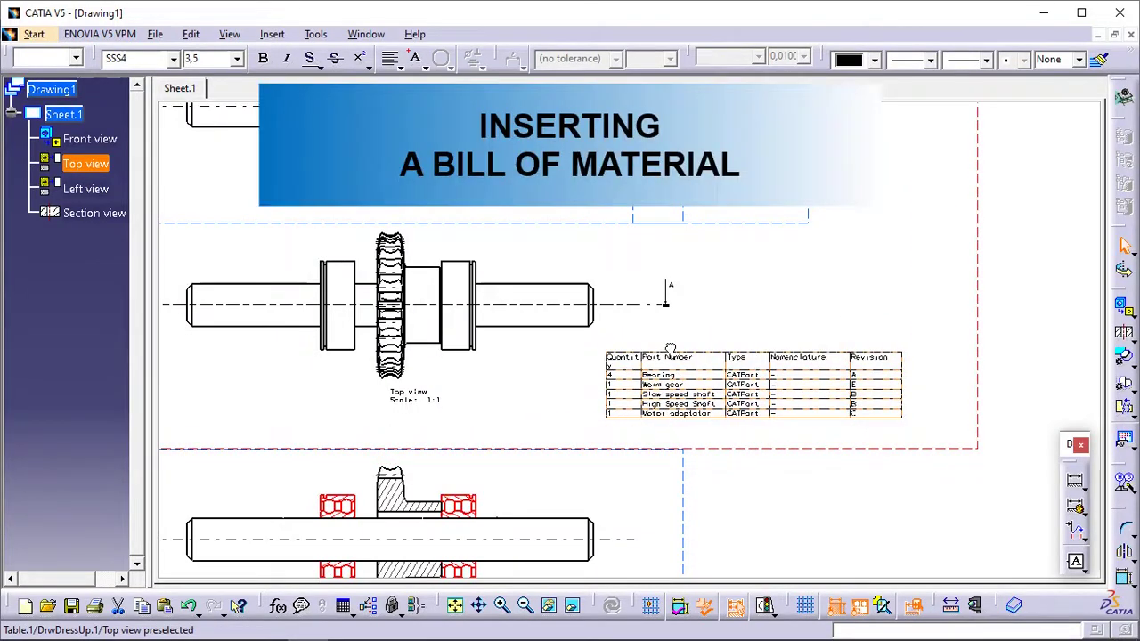
Insert a standard Bill of Material and move its tables clear of the first table.
left_click(1046, 307)
middle_click_drag(857, 265, 819, 184)
mouse_move(896, 274)
middle_mouse_down()
mouse_move(581, 287)
mouse_move(535, 231)
mouse_move(374, 134)
middle_mouse_up()
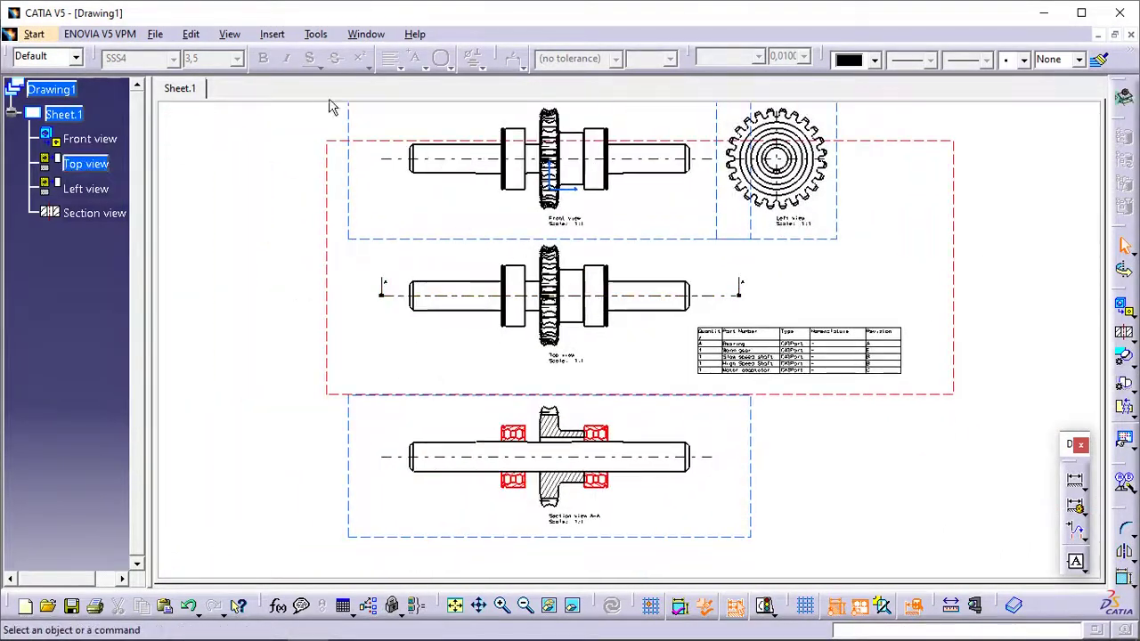
left_click(272, 34)
mouse_move(329, 142)
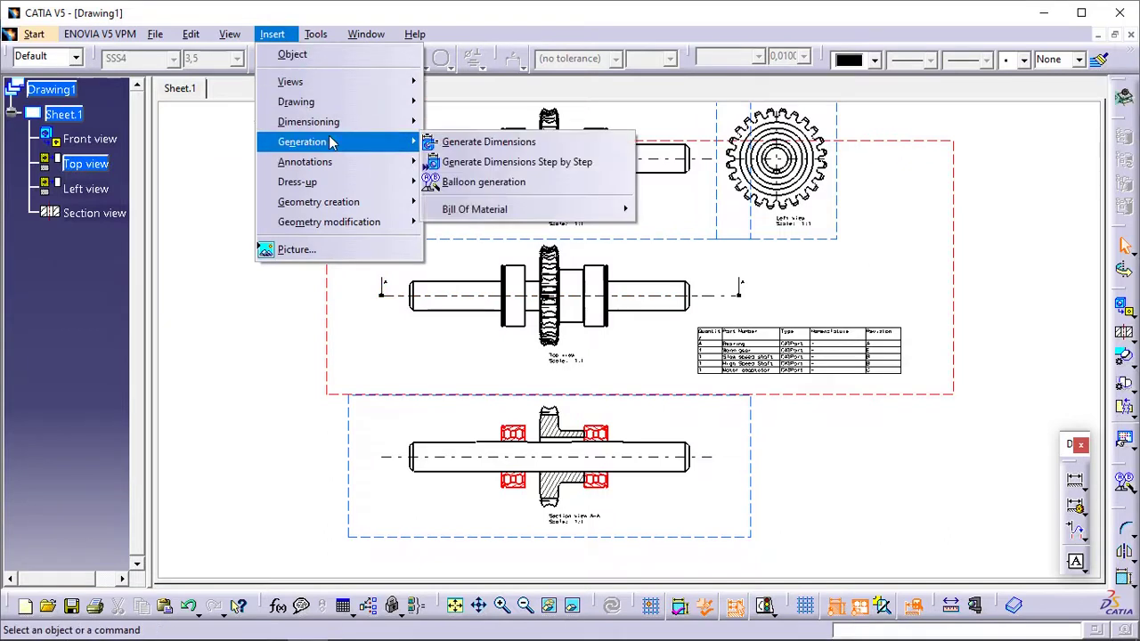
mouse_move(522, 209)
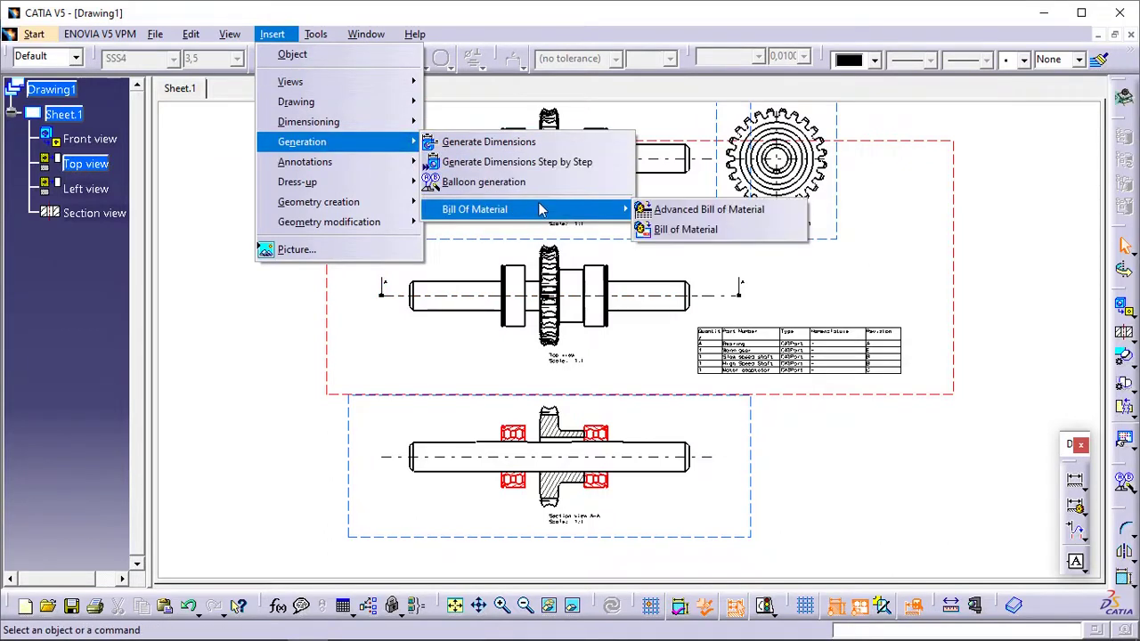
left_click(686, 230)
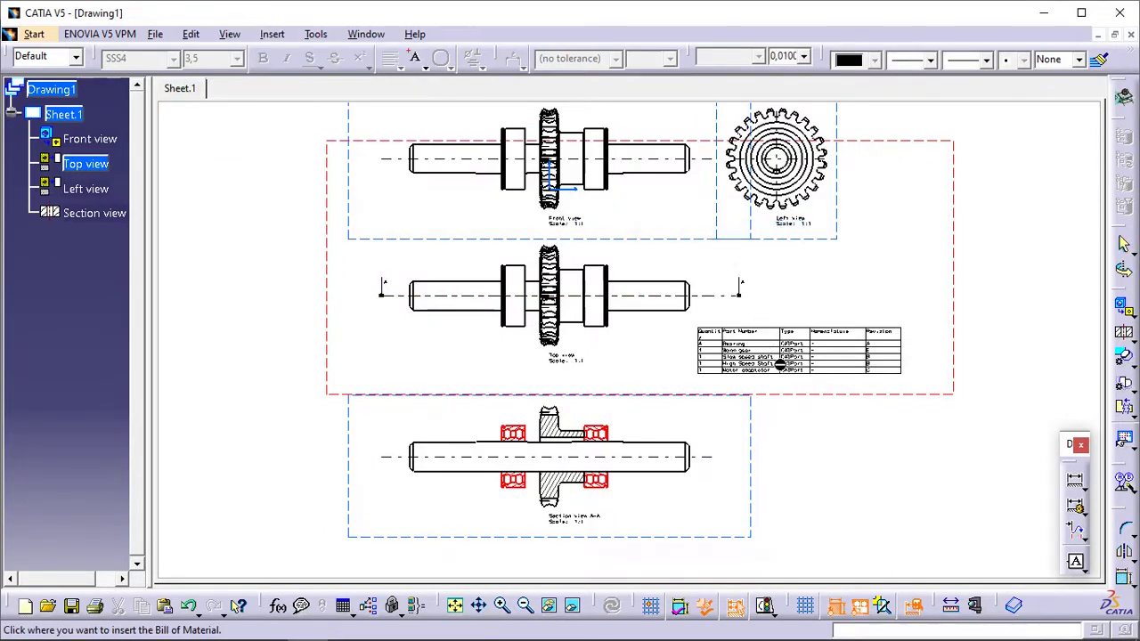
left_click(814, 294)
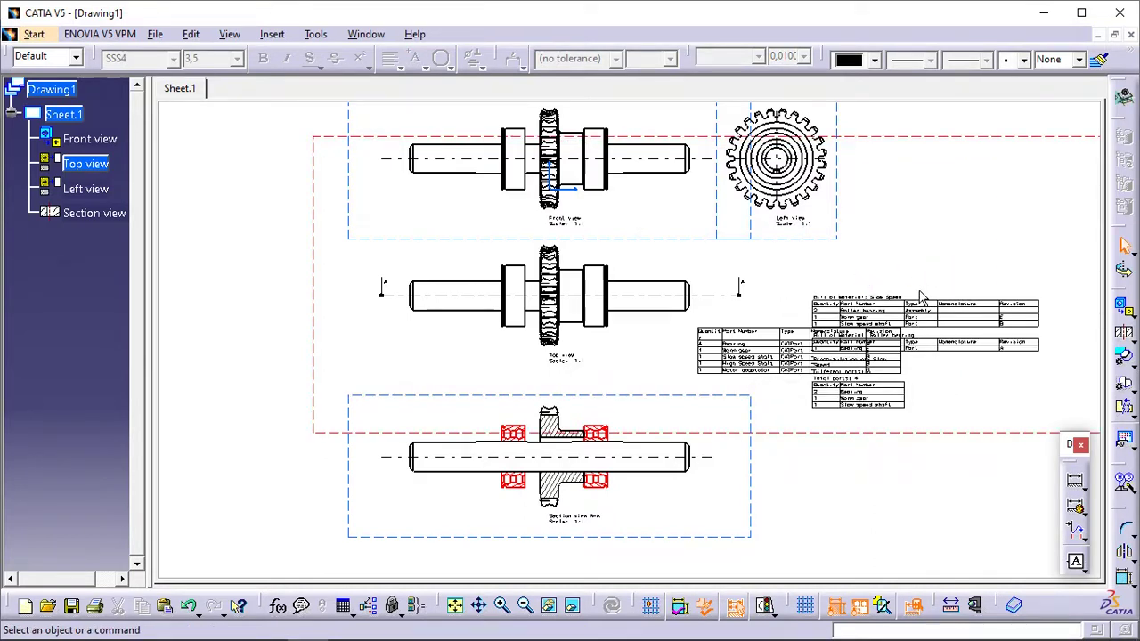
left_click_drag(764, 341, 862, 239)
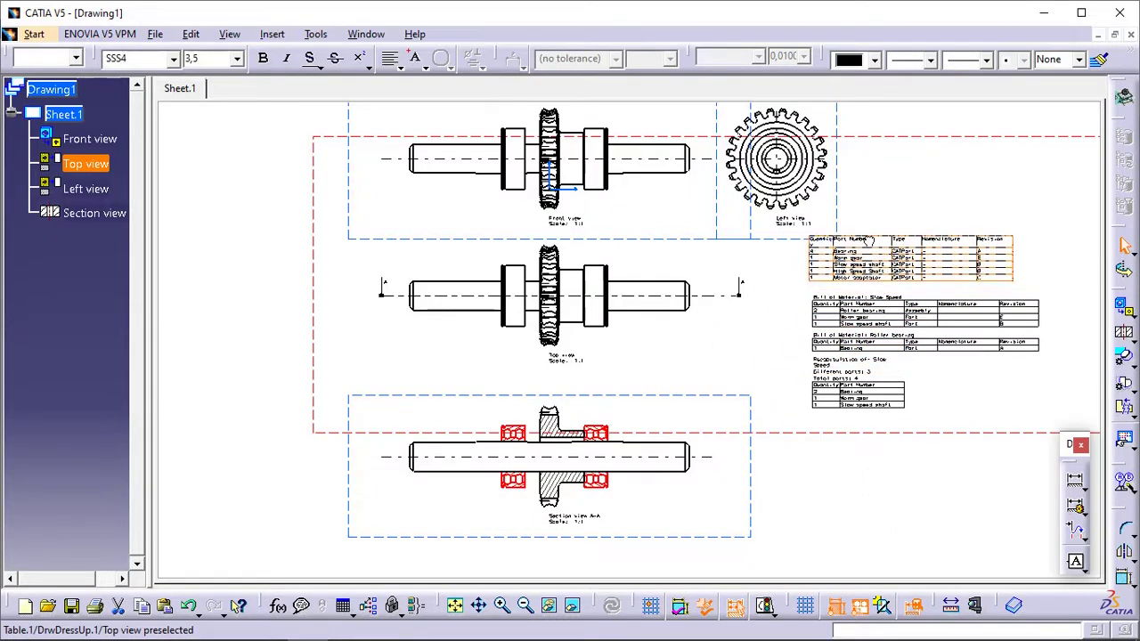
Review the Slow Speed, Recapitulation and parts tables and centre the sheet layout.
mouse_move(772, 352)
middle_mouse_down()
mouse_move(615, 348)
mouse_move(622, 267)
middle_mouse_up()
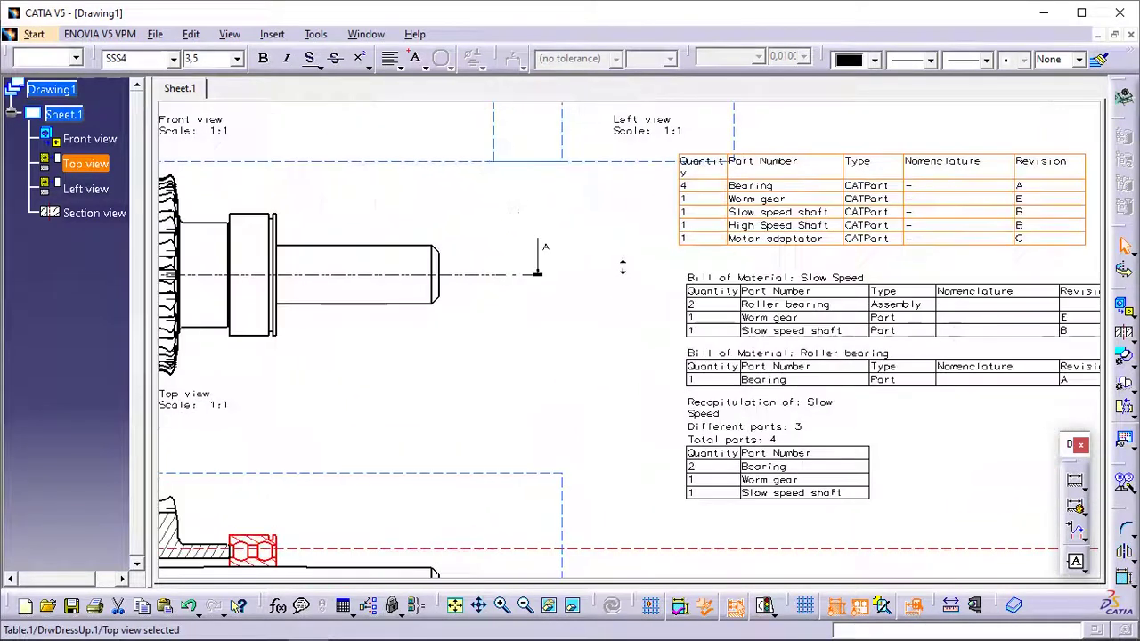
left_click(846, 301)
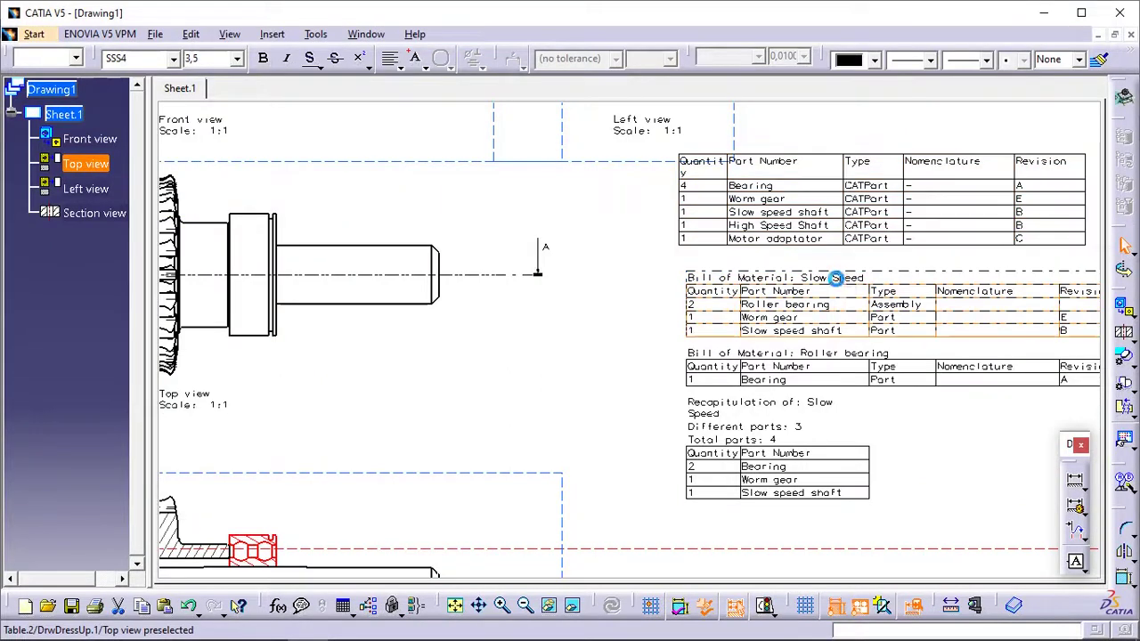
middle_click_drag(846, 305, 614, 368)
middle_click_drag(603, 371, 614, 379)
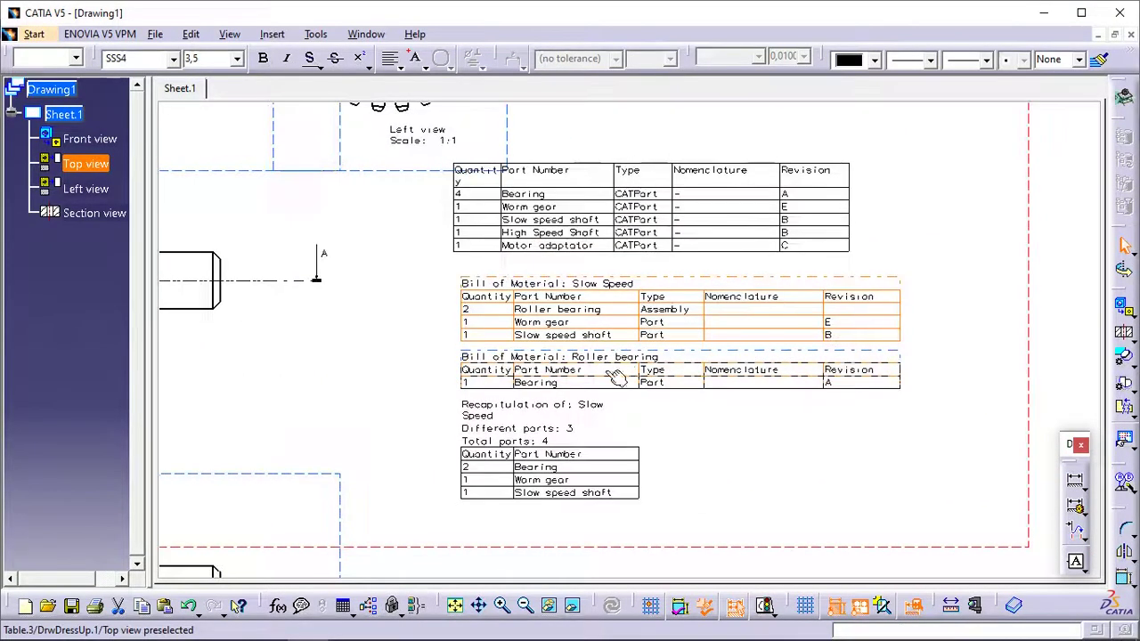
left_click(596, 437)
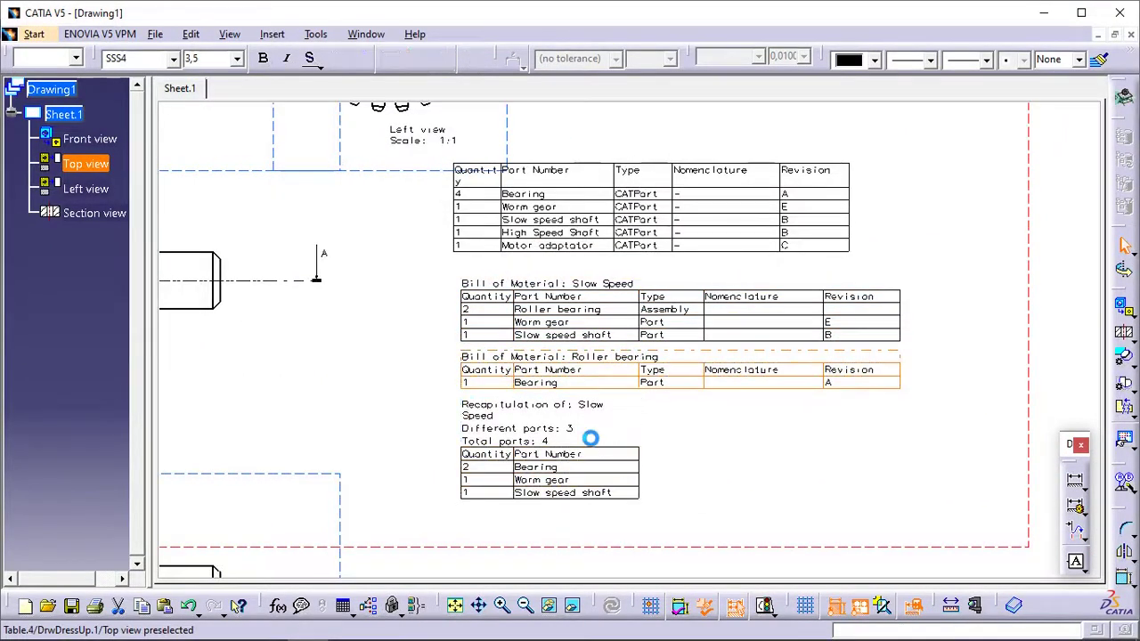
middle_click_drag(780, 450, 782, 414)
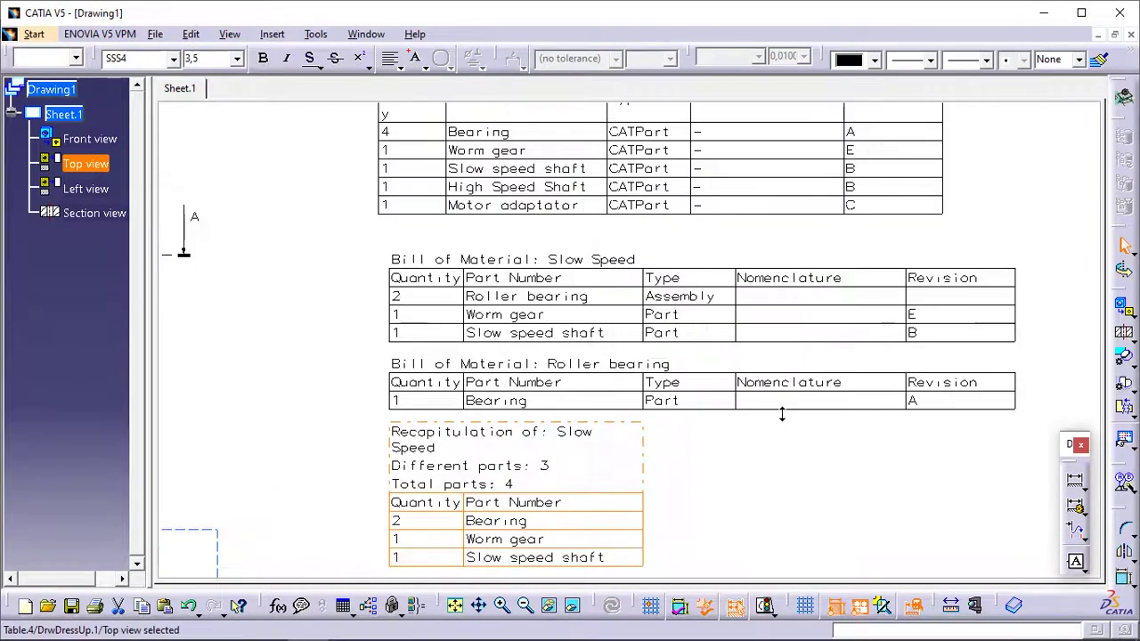
middle_click_drag(763, 364, 774, 458)
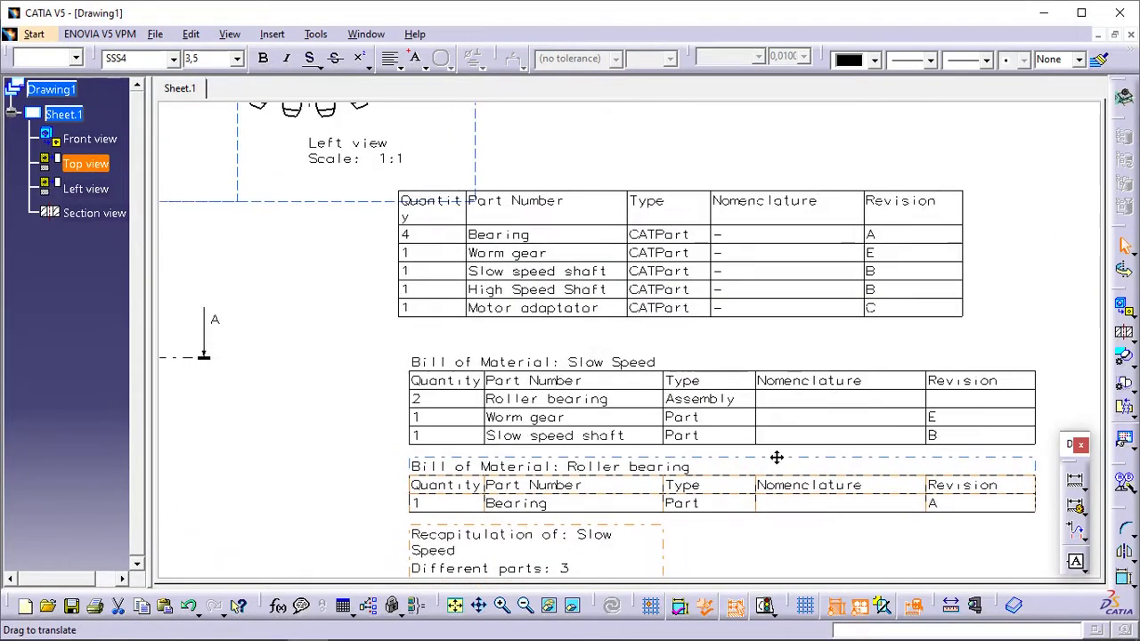
left_click(730, 243)
middle_click_drag(730, 167, 623, 293)
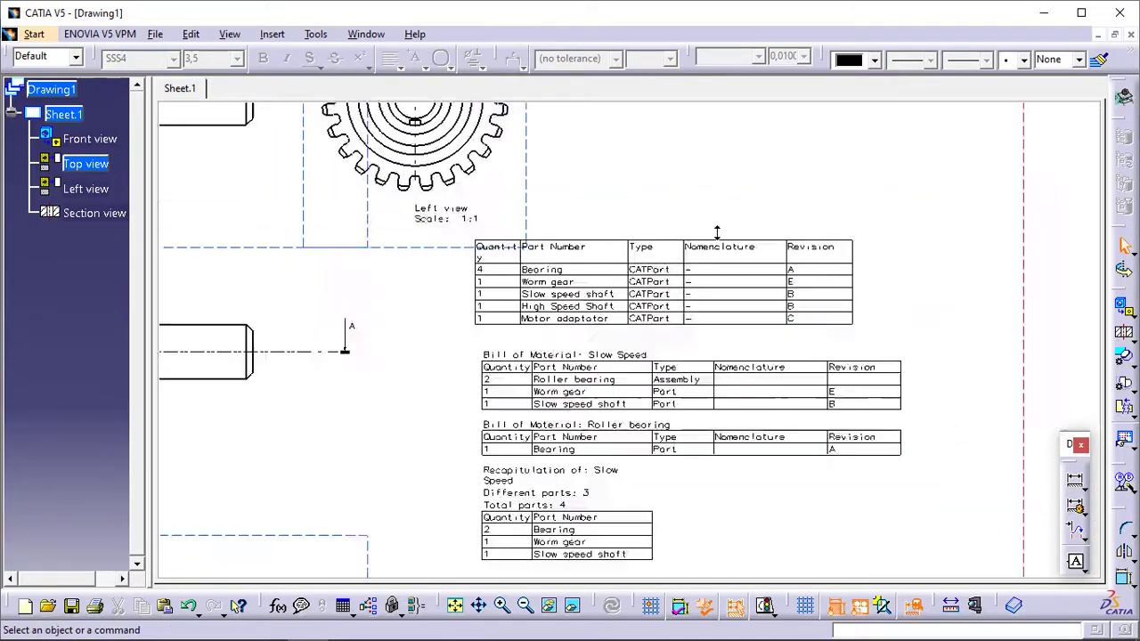
middle_click_drag(464, 412, 557, 319)
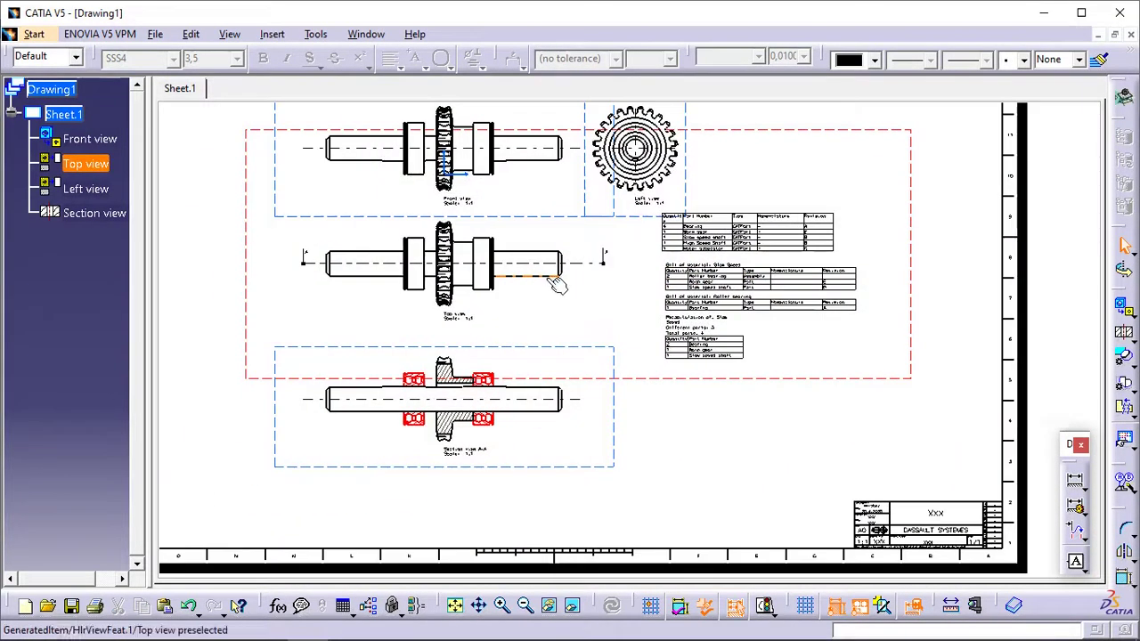
left_click(366, 34)
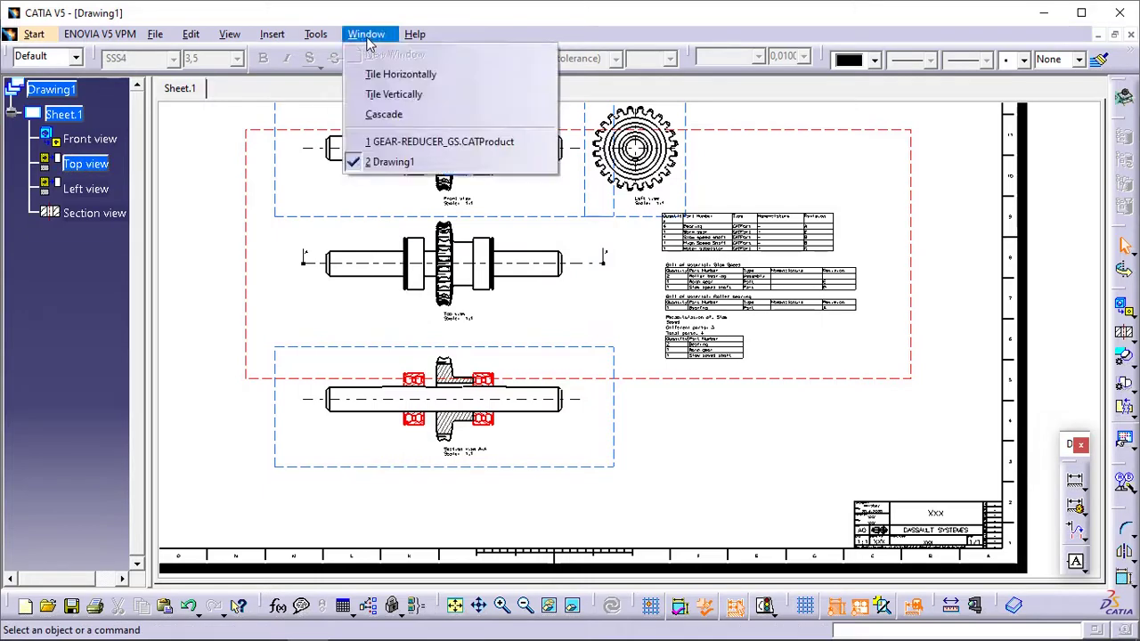
left_click(419, 140)
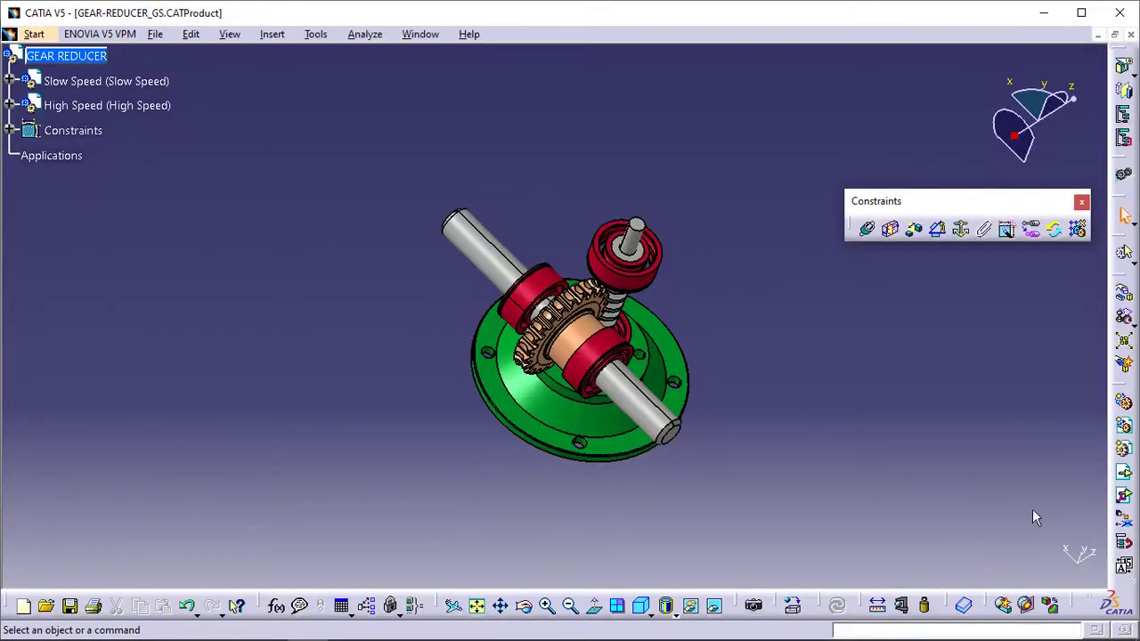
left_click(423, 36)
left_click(470, 165)
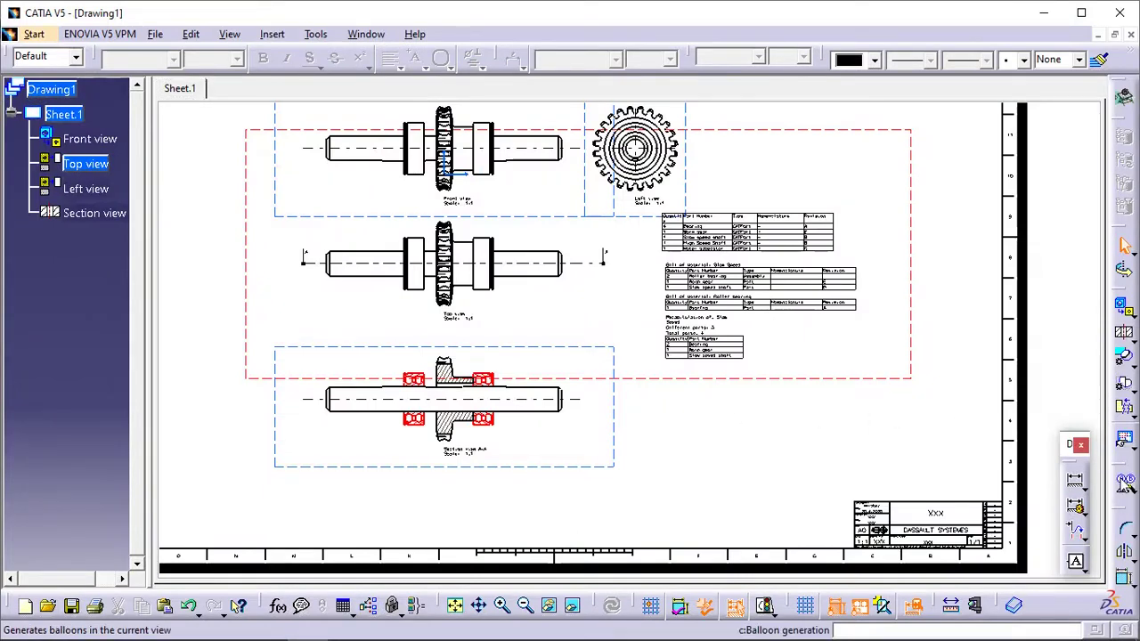
Generate top-view balloons and drag balloons 3, 2 and 1 beside the shaft and gear.
left_click(1076, 505)
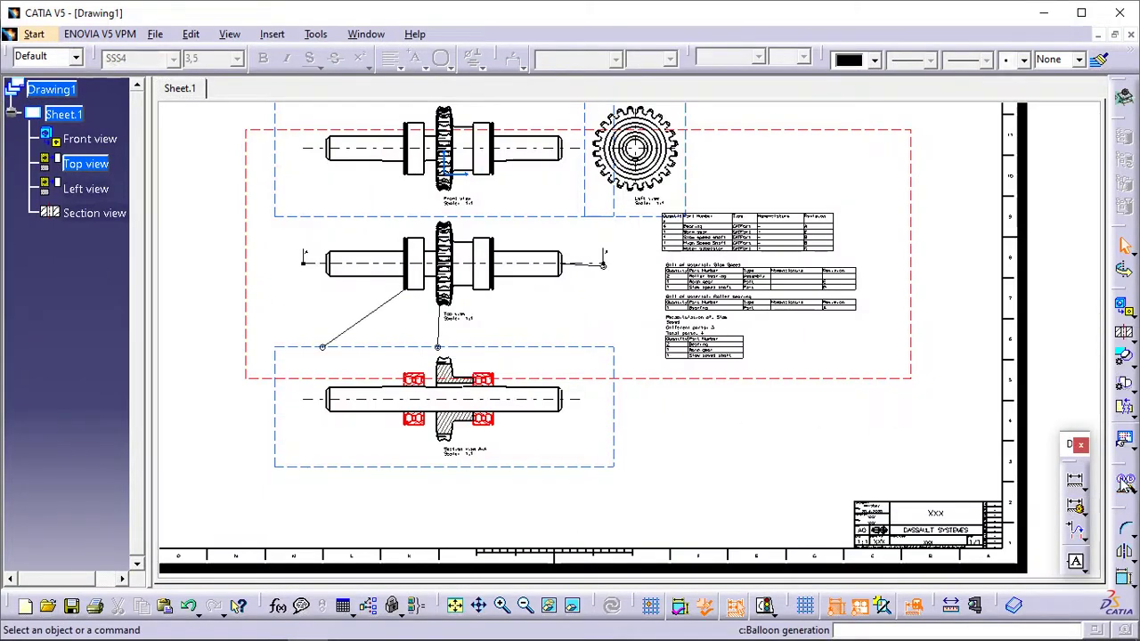
mouse_move(600, 348)
middle_mouse_down()
mouse_move(591, 267)
mouse_move(670, 318)
mouse_move(675, 275)
middle_mouse_up()
left_click_drag(755, 203, 710, 235)
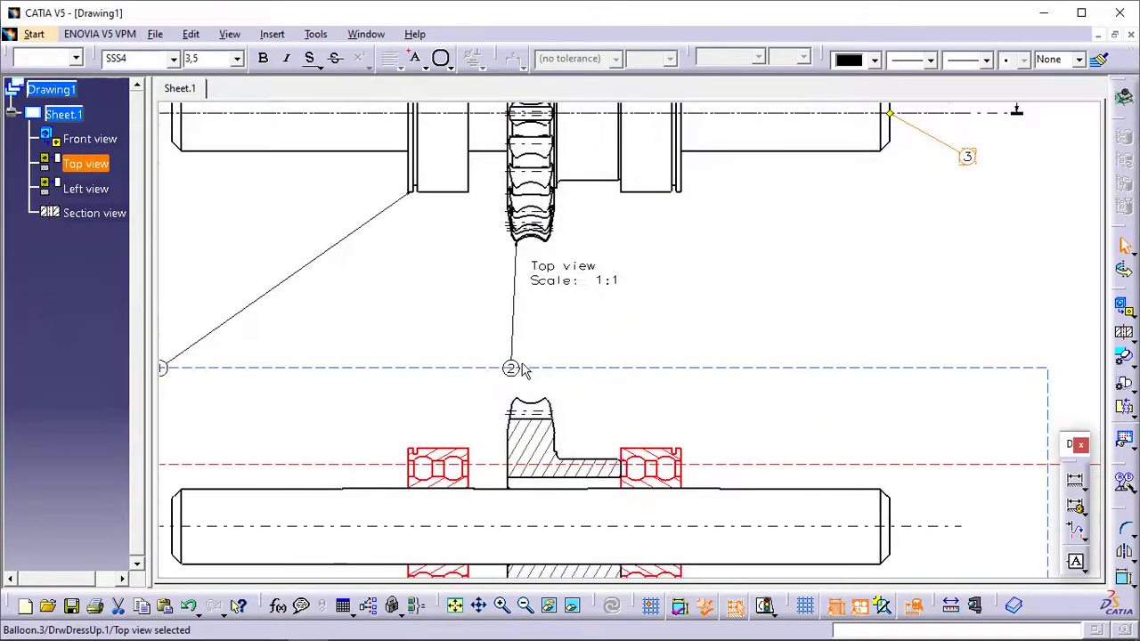
left_click_drag(504, 344, 460, 249)
middle_click_drag(481, 301, 771, 286)
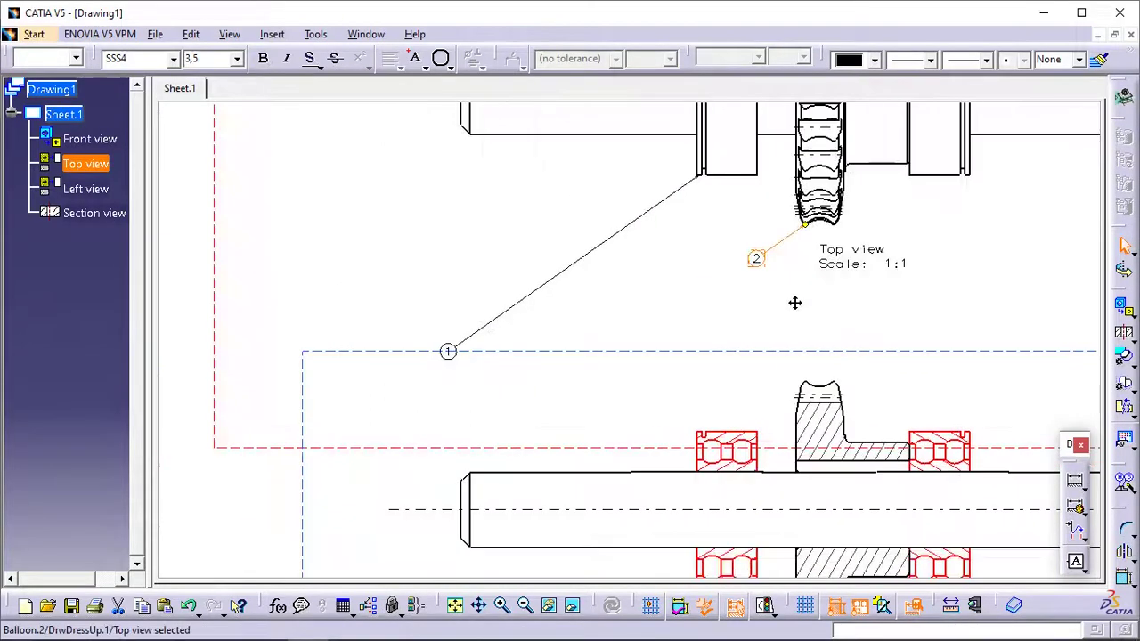
left_click_drag(459, 351, 654, 237)
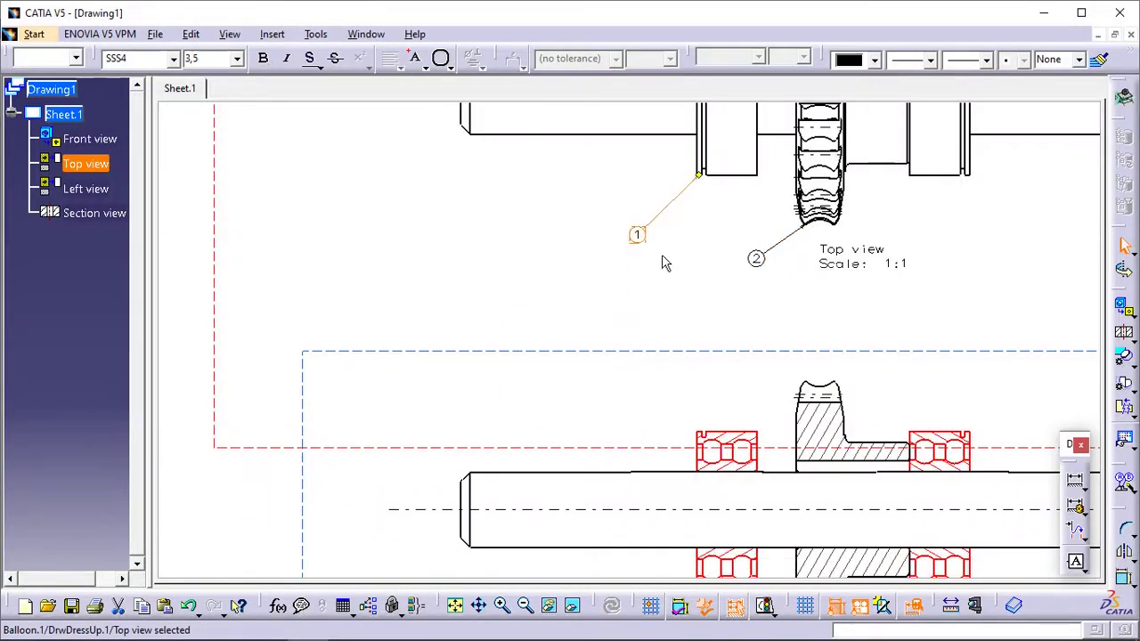
middle_click_drag(686, 288, 470, 305)
scroll(470, 306, "down", 3)
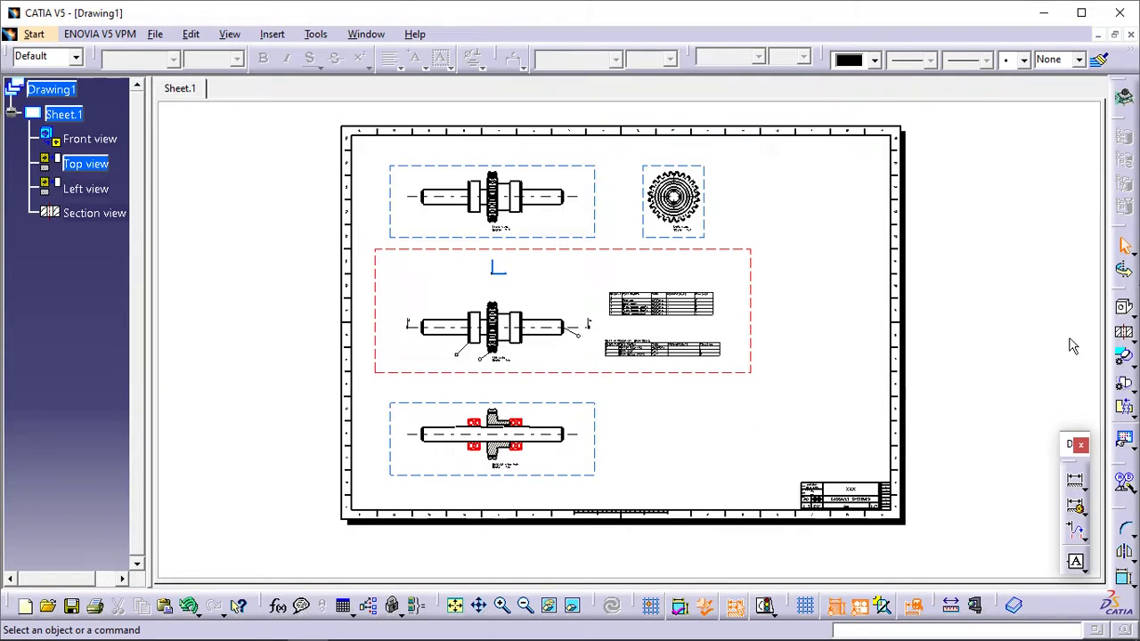
Create an isometric view from the gear reducer assembly, referenced on the shaft end face.
left_click(1124, 313)
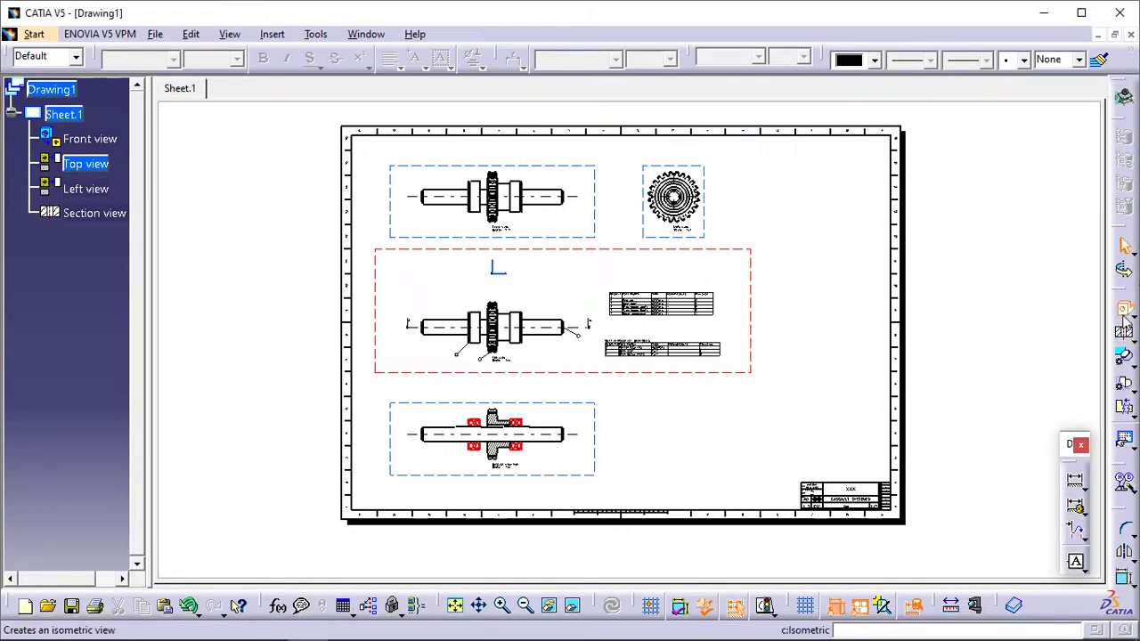
left_click(366, 34)
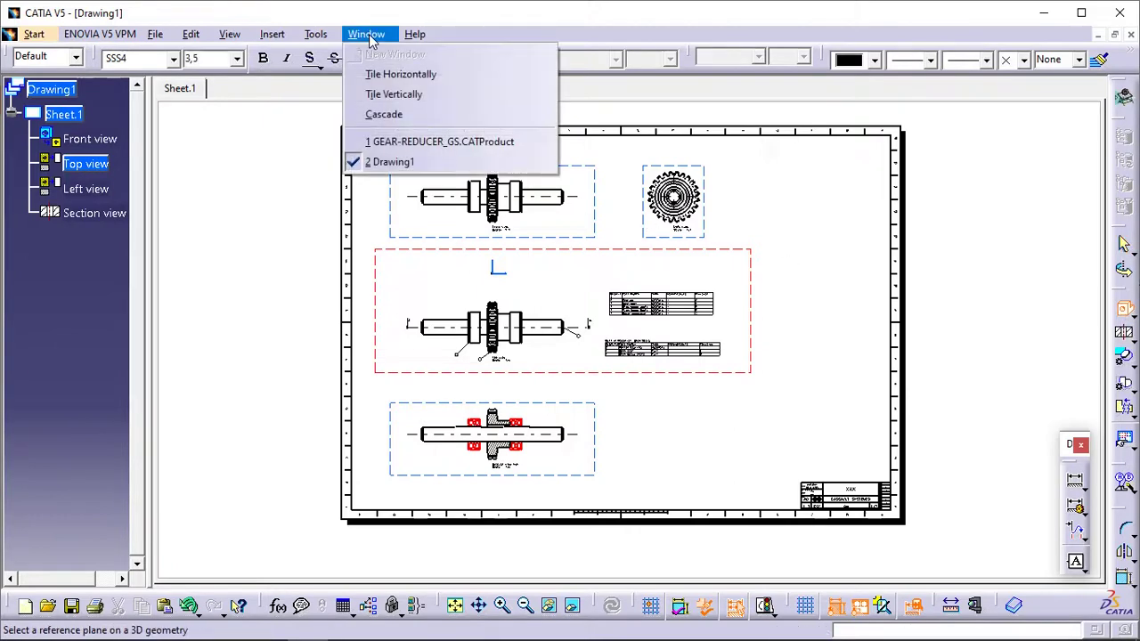
left_click(416, 145)
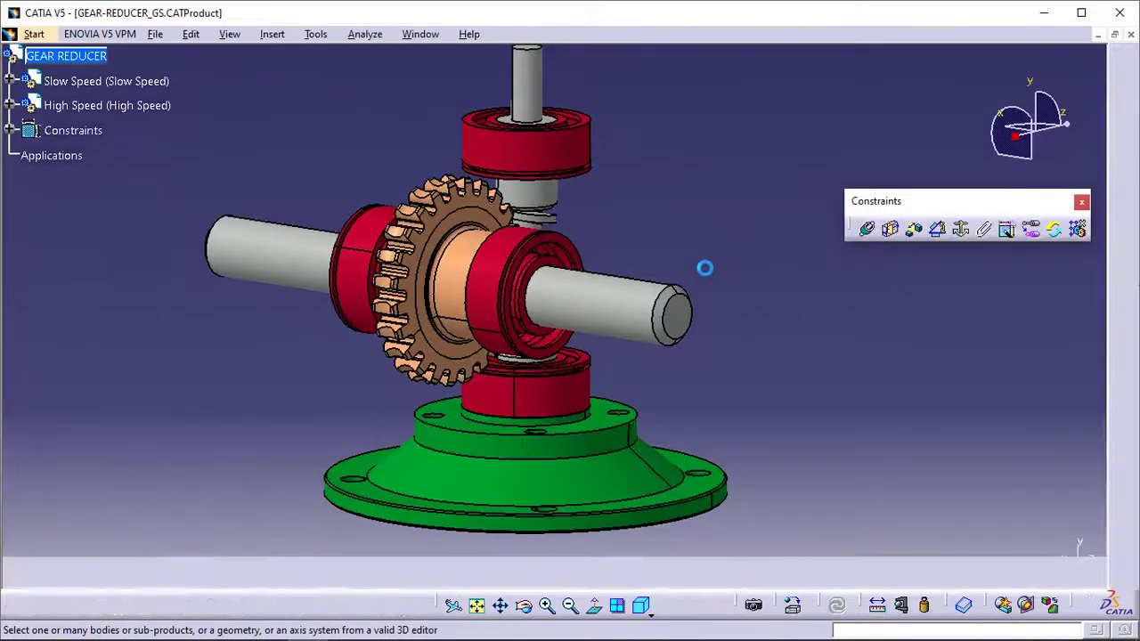
left_click(679, 316)
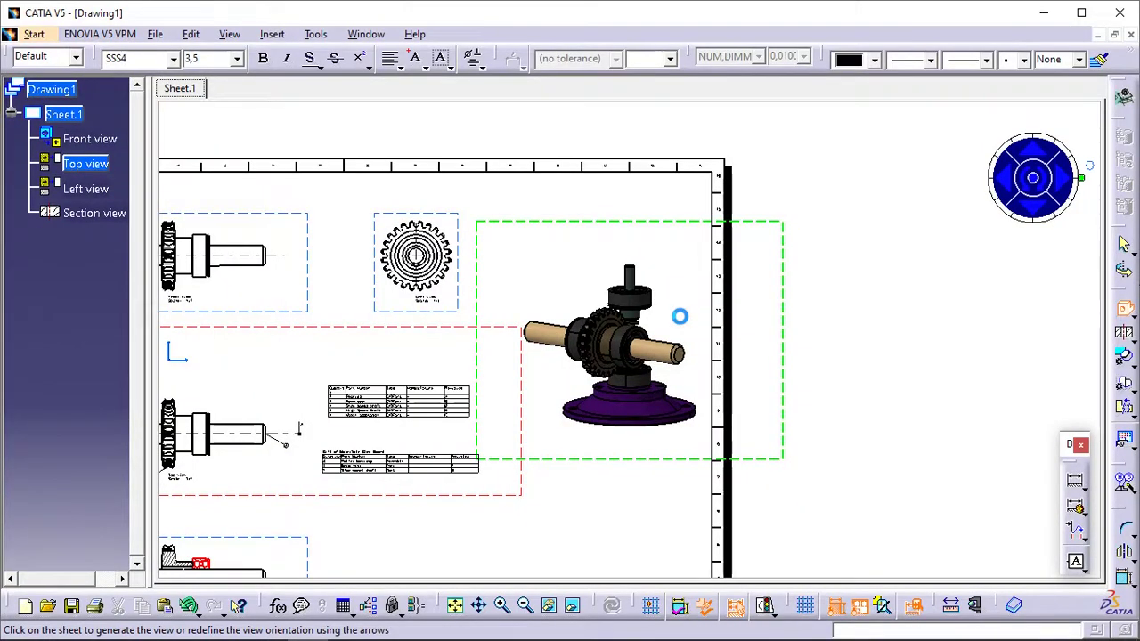
mouse_move(827, 255)
middle_mouse_down("ctrl")
mouse_move(810, 323)
mouse_move(786, 313)
mouse_move(787, 244)
middle_mouse_up("ctrl")
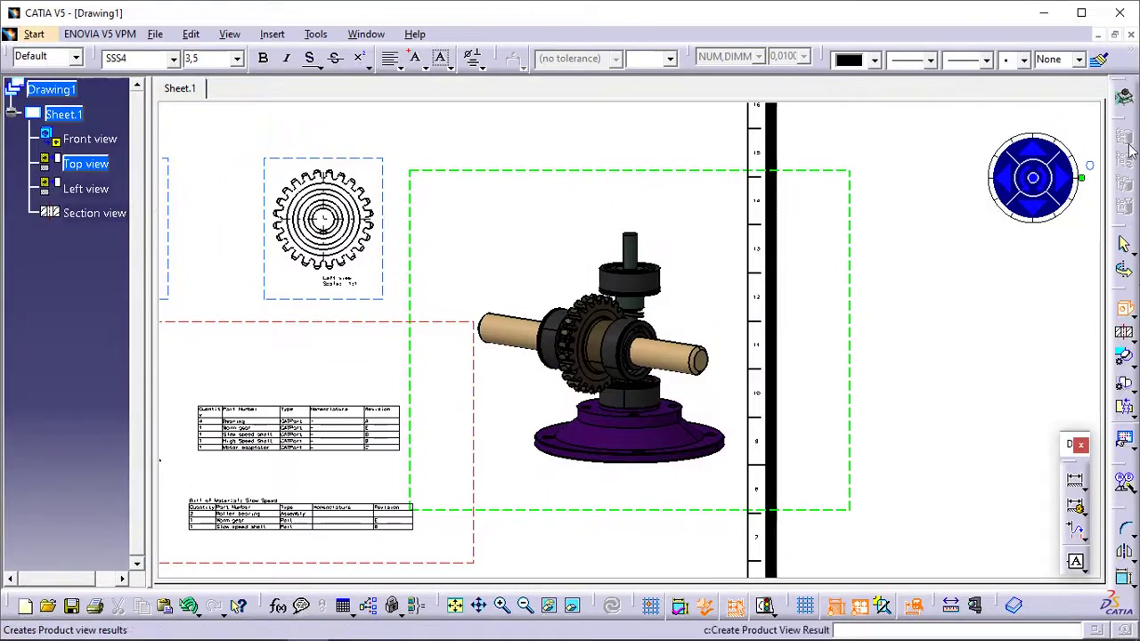
left_click(1033, 153)
left_click(1033, 153)
left_click(1033, 152)
left_click(1033, 153)
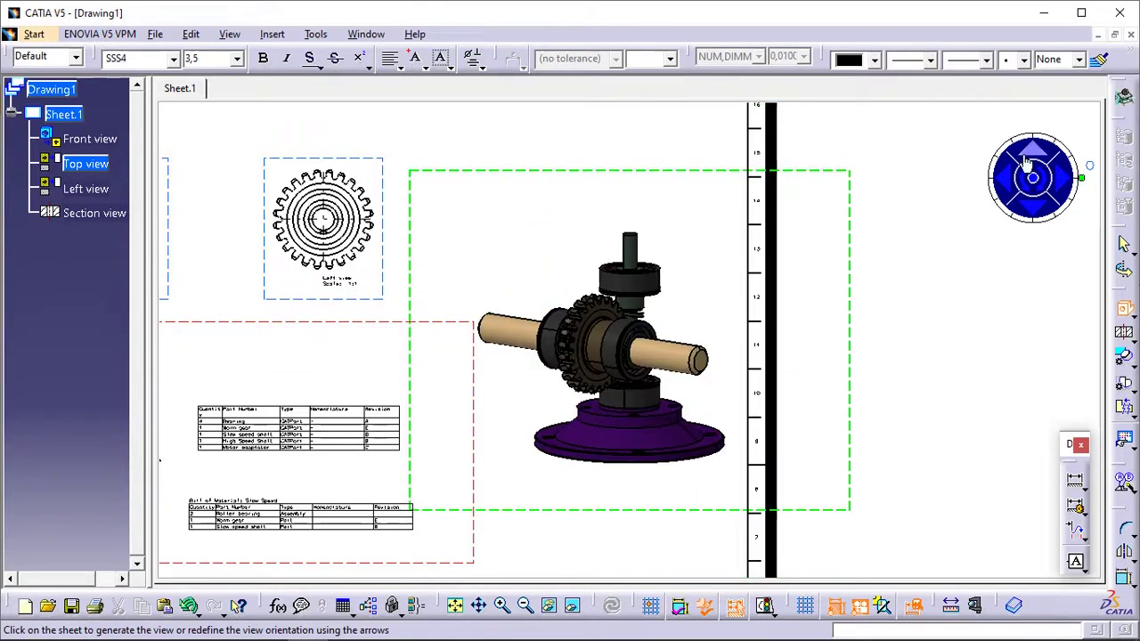
left_click(1006, 178)
left_click(1006, 178)
left_click(1007, 178)
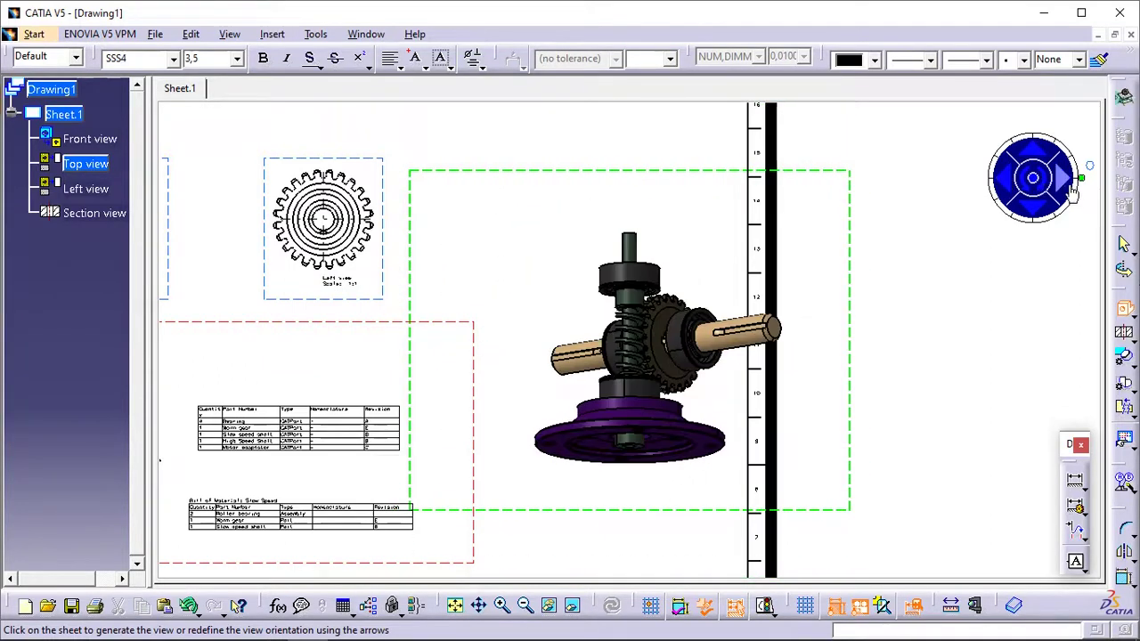
left_click(1066, 183)
left_click(1066, 182)
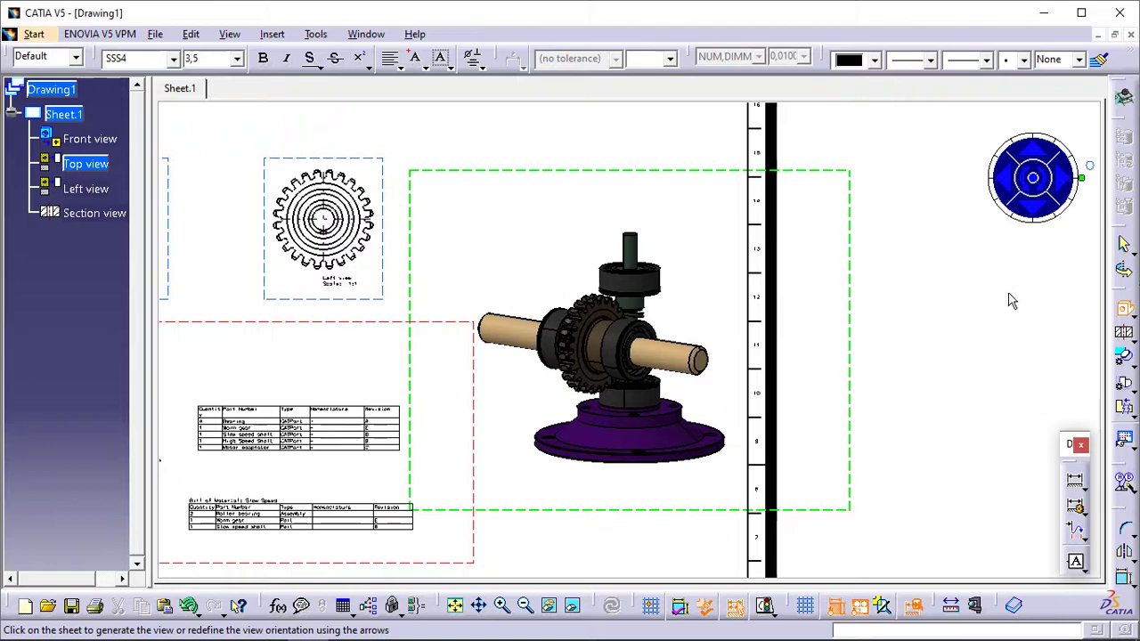
left_click(896, 290)
Move the isometric view to the lower right and both parts-list tables up and left.
middle_click_drag(786, 293, 844, 262)
left_click_drag(750, 309, 731, 450)
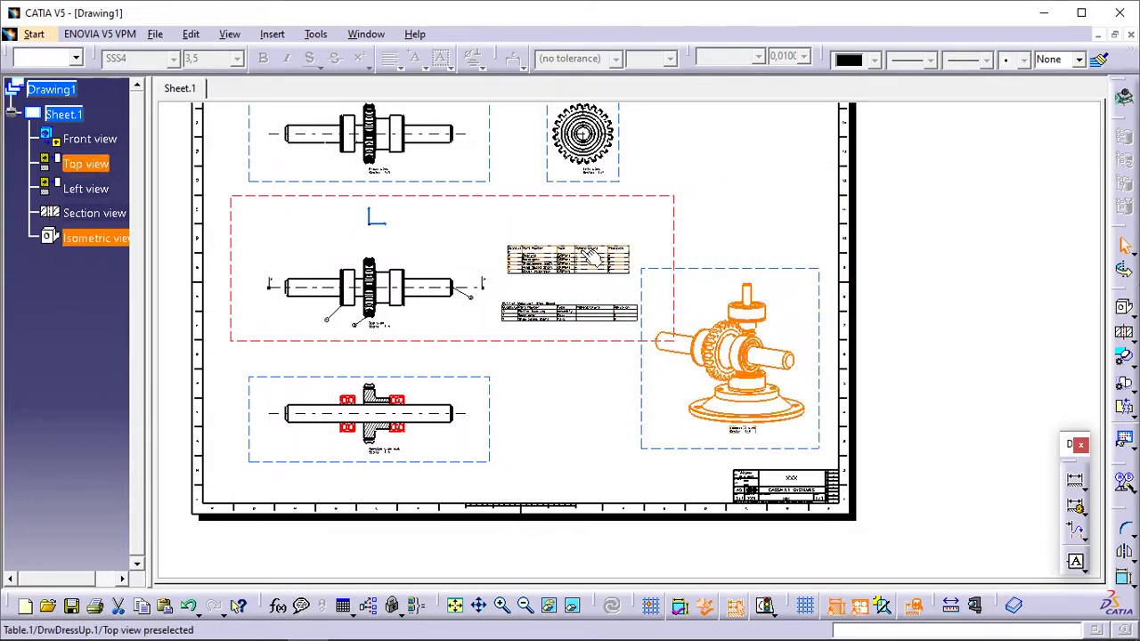
left_click_drag(580, 247, 570, 219)
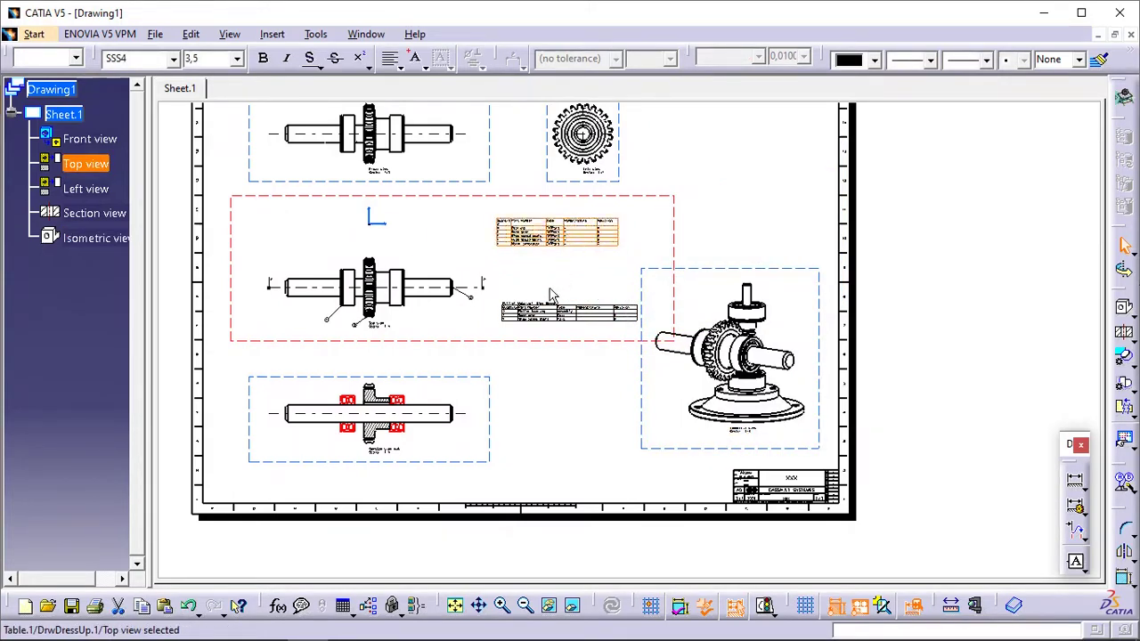
left_click_drag(556, 305, 544, 256)
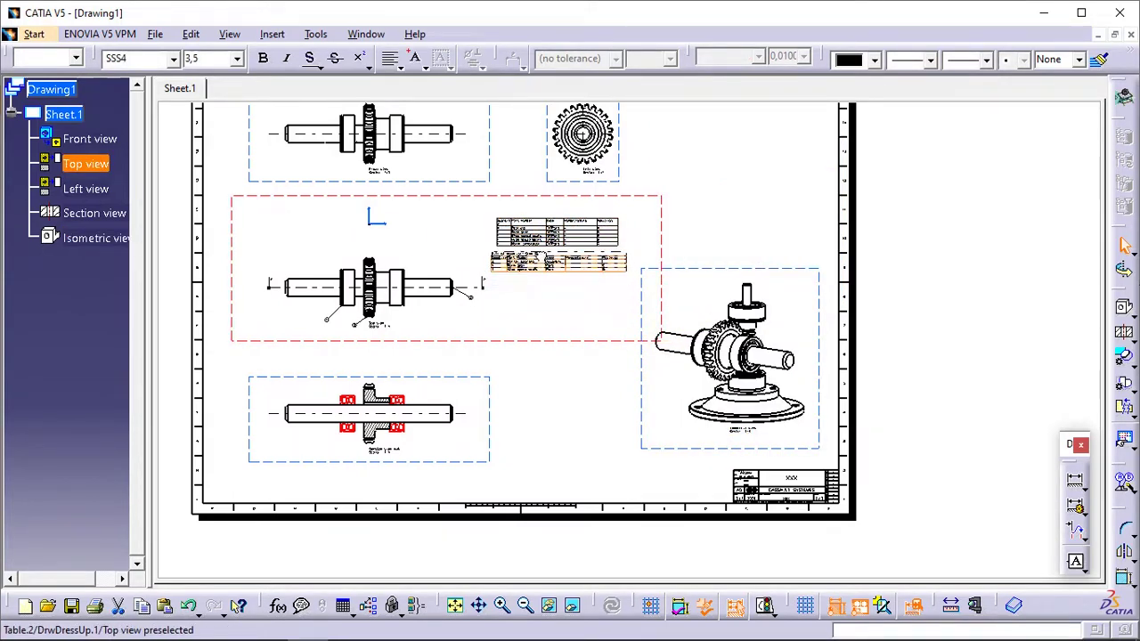
Open the isometric view's properties and set its view generation mode to Raster.
left_click(754, 256)
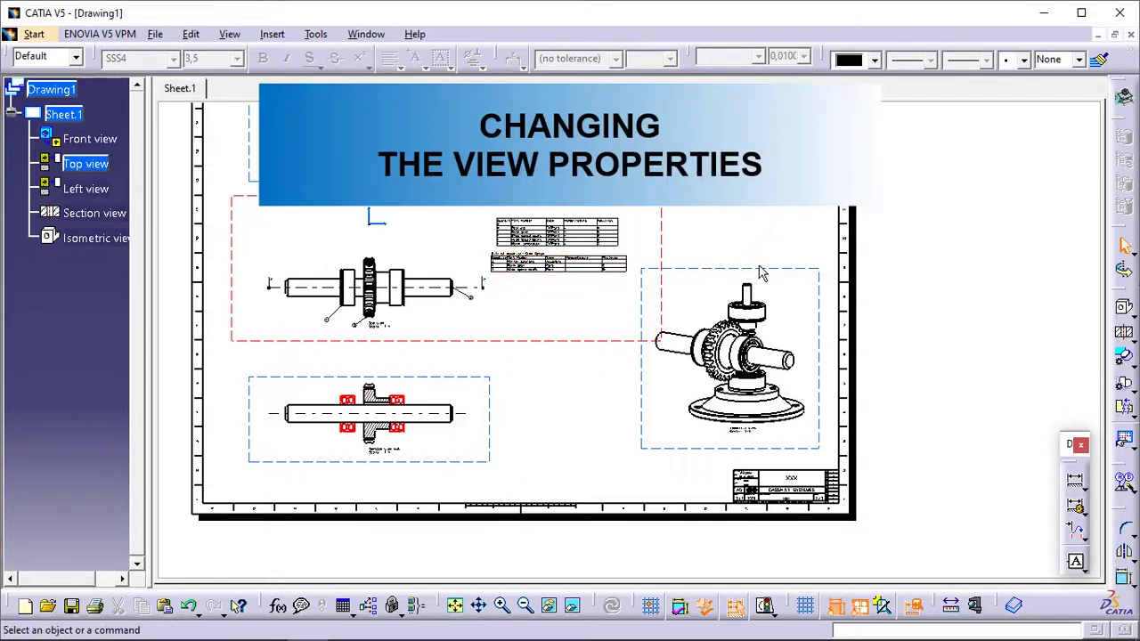
left_click(764, 272)
left_click(913, 301)
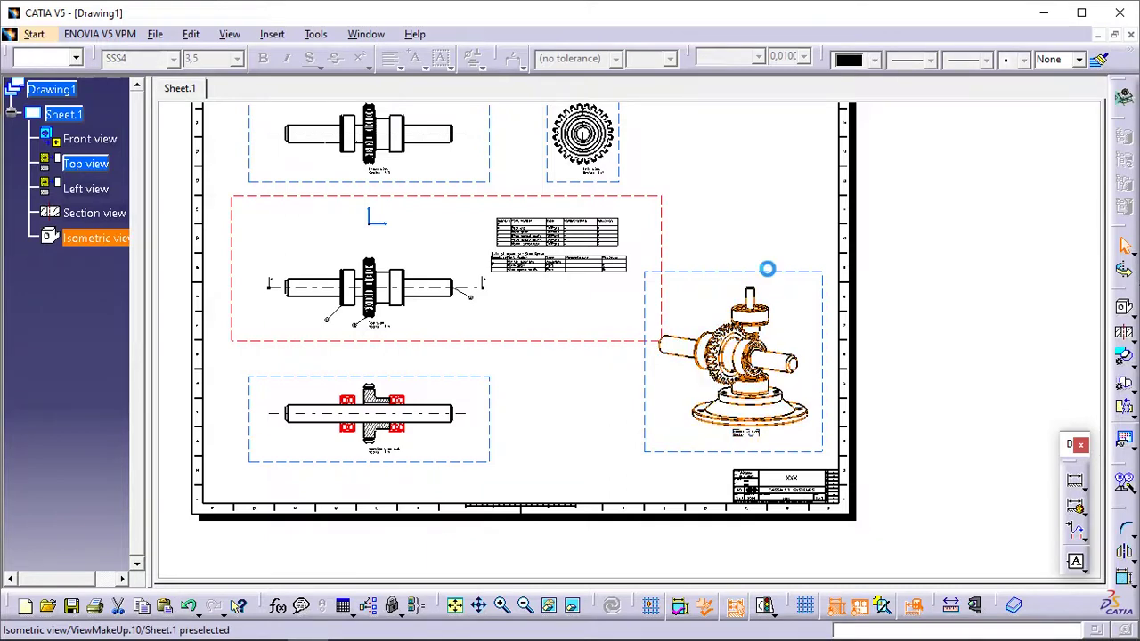
right_click(773, 275)
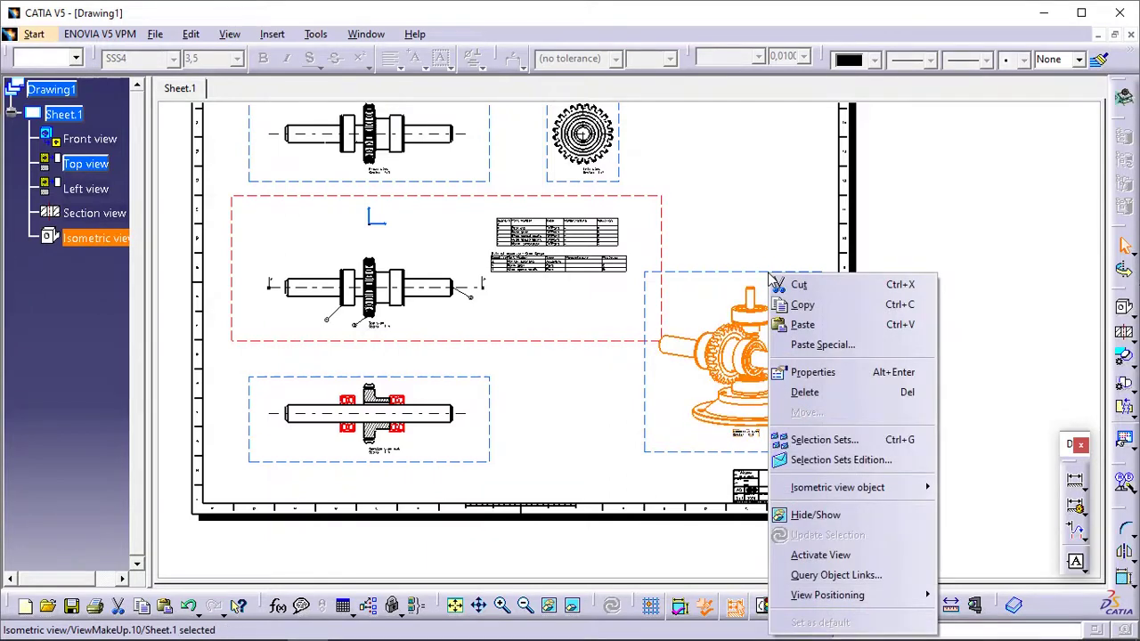
left_click(812, 374)
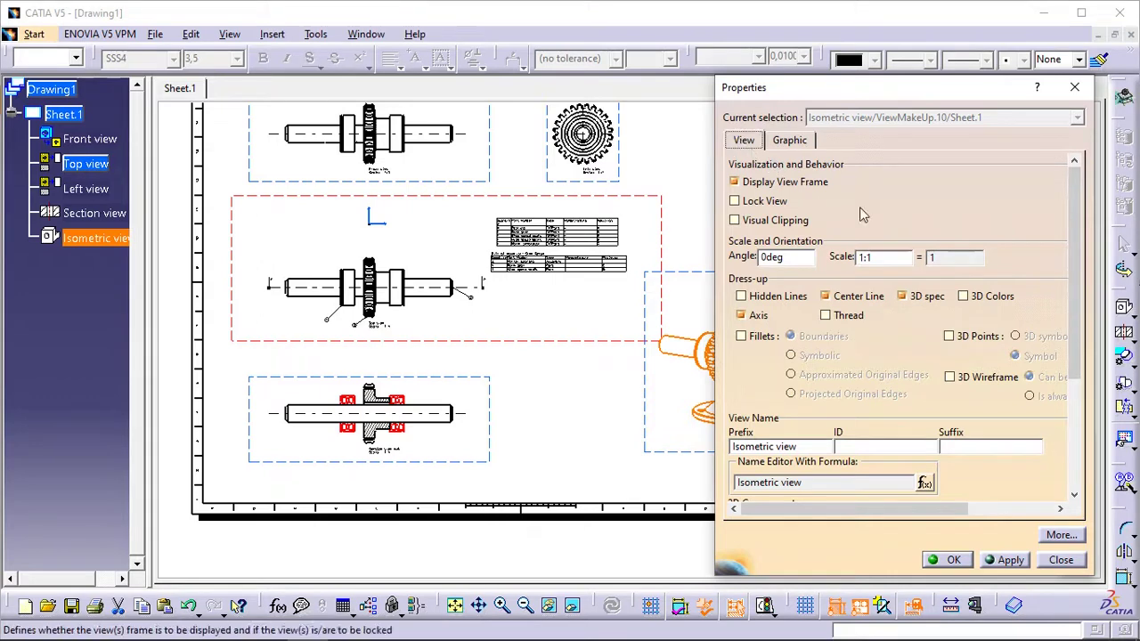
left_click(966, 300)
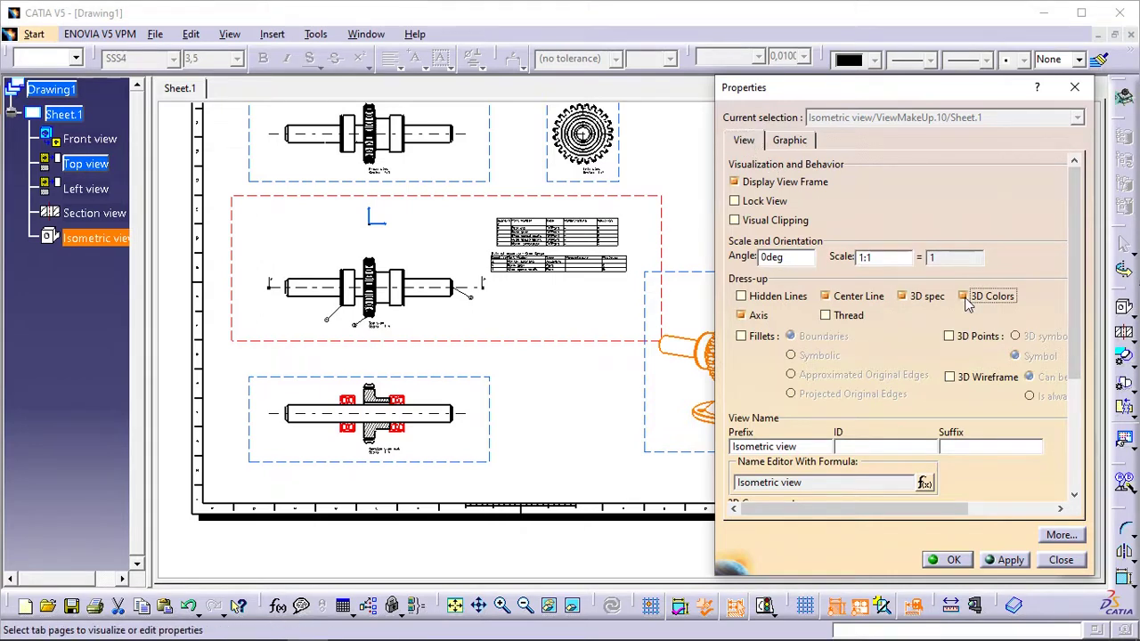
left_click_drag(1073, 272, 1065, 384)
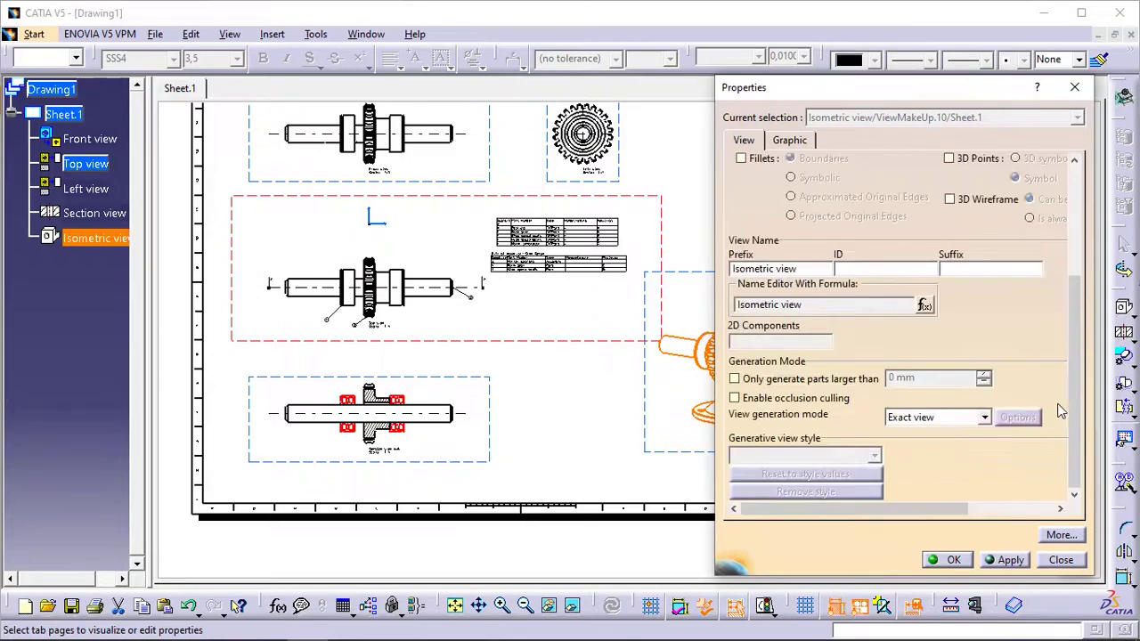
left_click(911, 420)
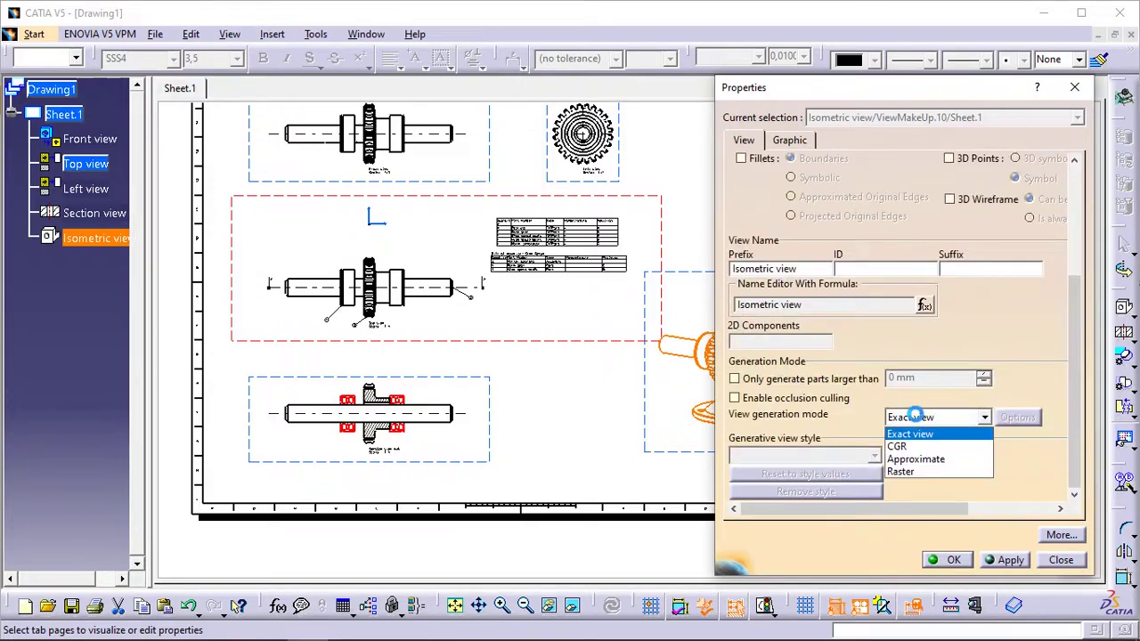
left_click(914, 472)
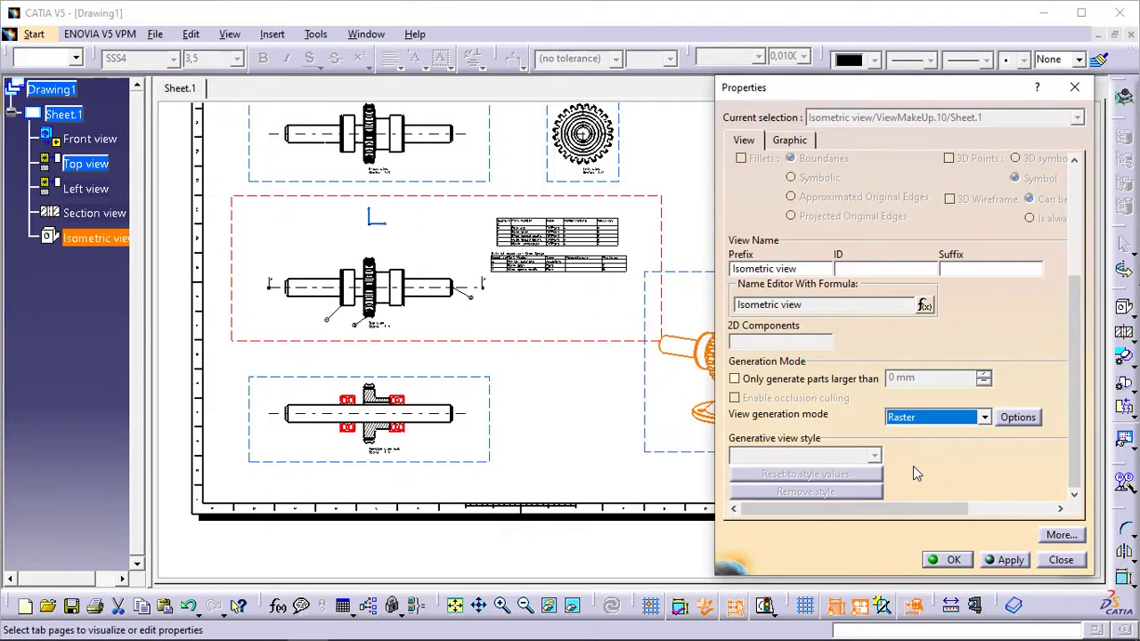
Choose Shading with edges as the raster rendering mode in the generation options.
left_click(1015, 417)
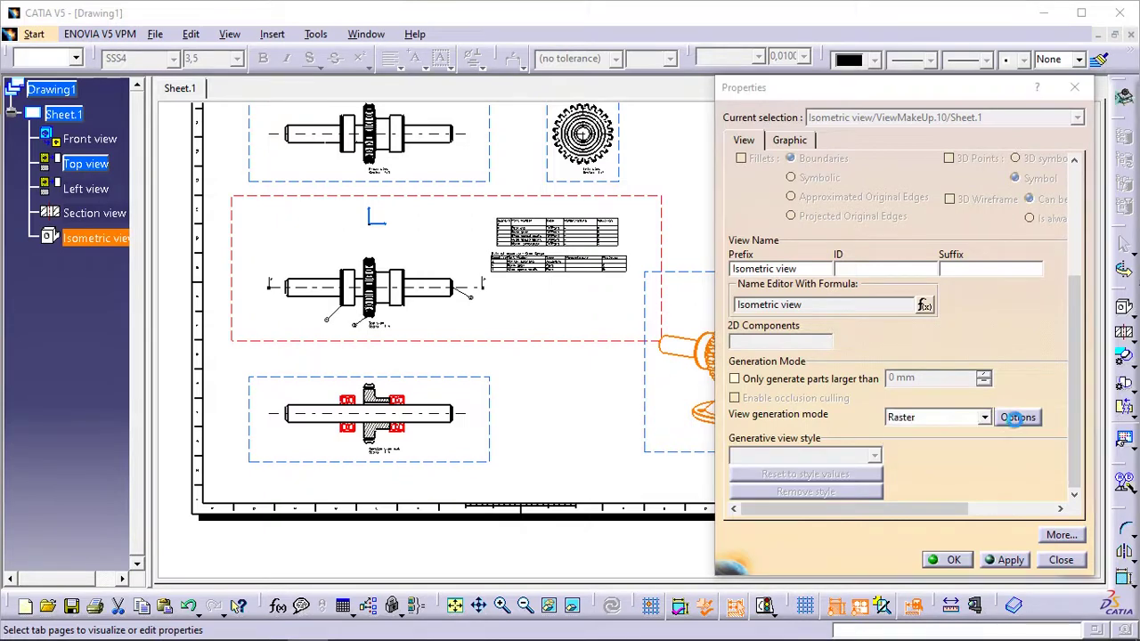
left_click_drag(971, 428, 929, 400)
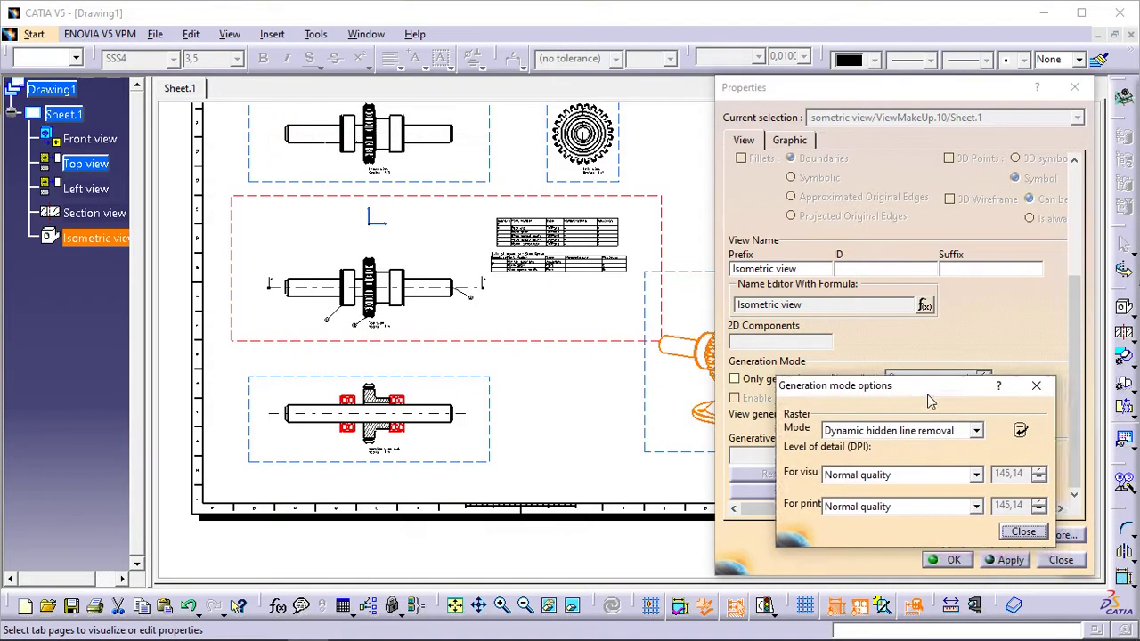
left_click(960, 430)
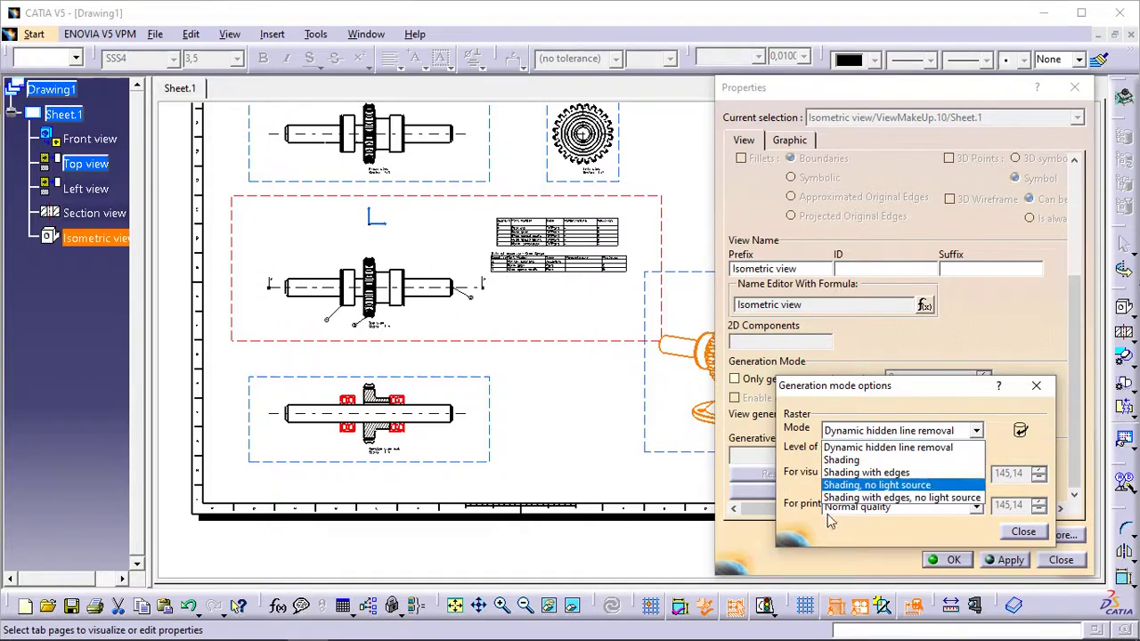
left_click(866, 473)
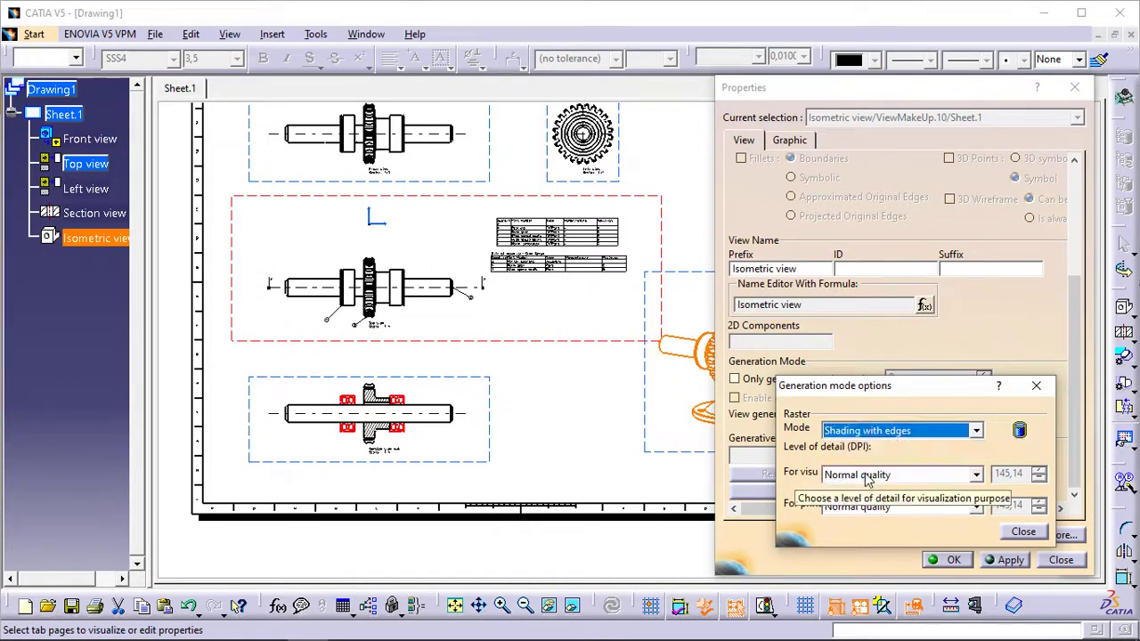
left_click(1024, 533)
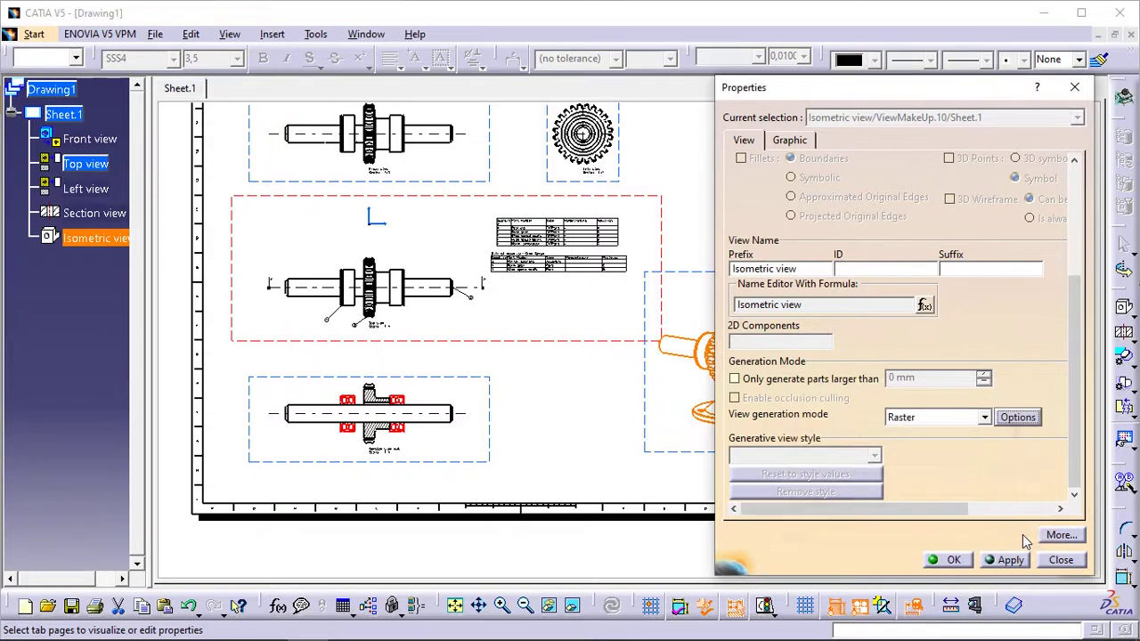
Apply the Raster shading properties and zoom in to inspect the coloured isometric view.
left_click(951, 560)
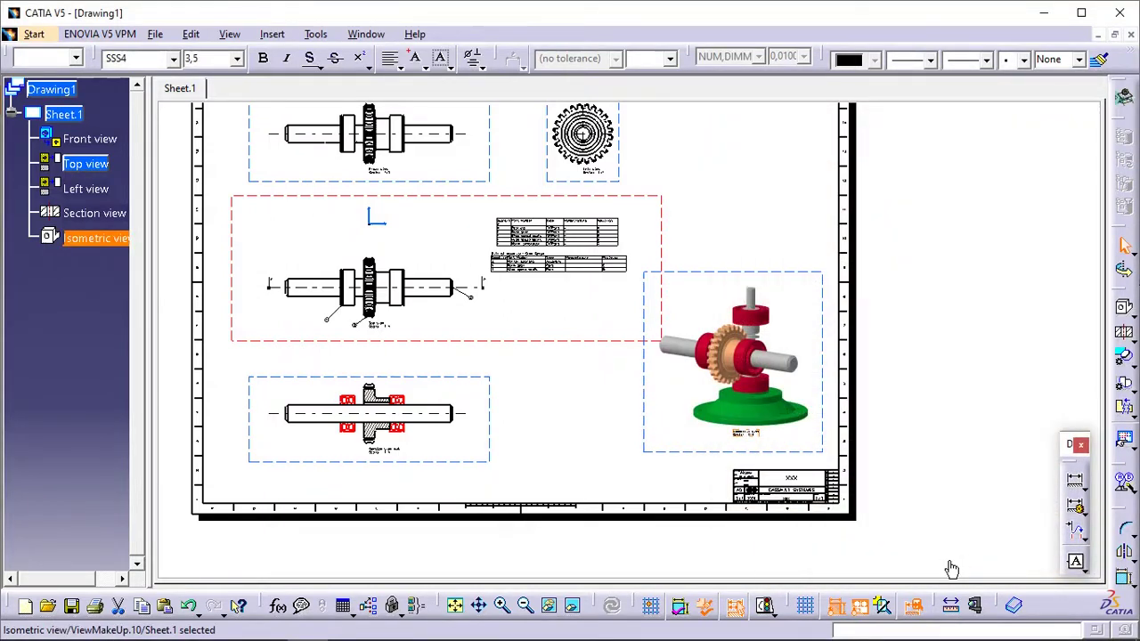
left_click(980, 434)
mouse_move(851, 485)
middle_mouse_down()
mouse_move(849, 471)
mouse_move(595, 364)
middle_mouse_up()
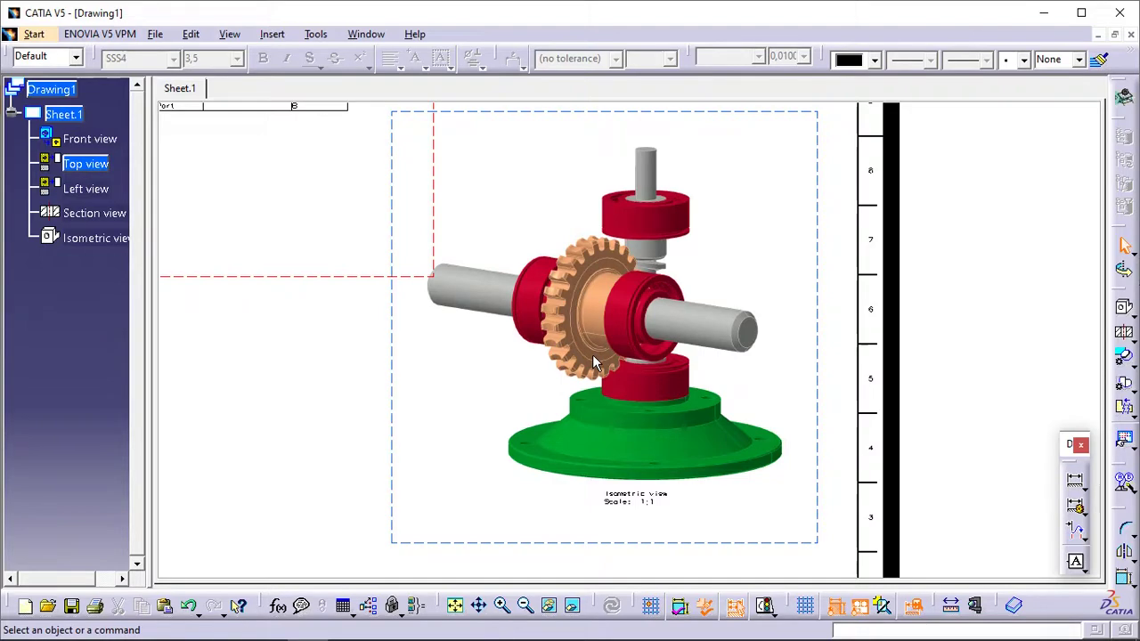
mouse_move(696, 249)
middle_mouse_down()
mouse_move(695, 304)
mouse_move(651, 328)
mouse_move(694, 360)
mouse_move(804, 350)
mouse_move(798, 372)
middle_mouse_up()
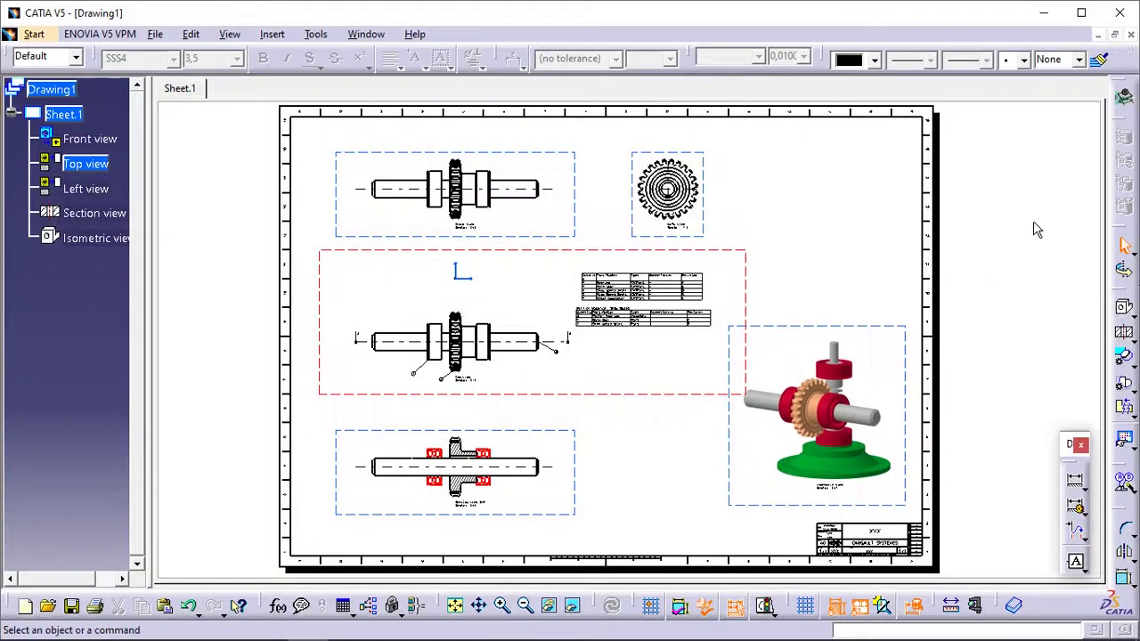